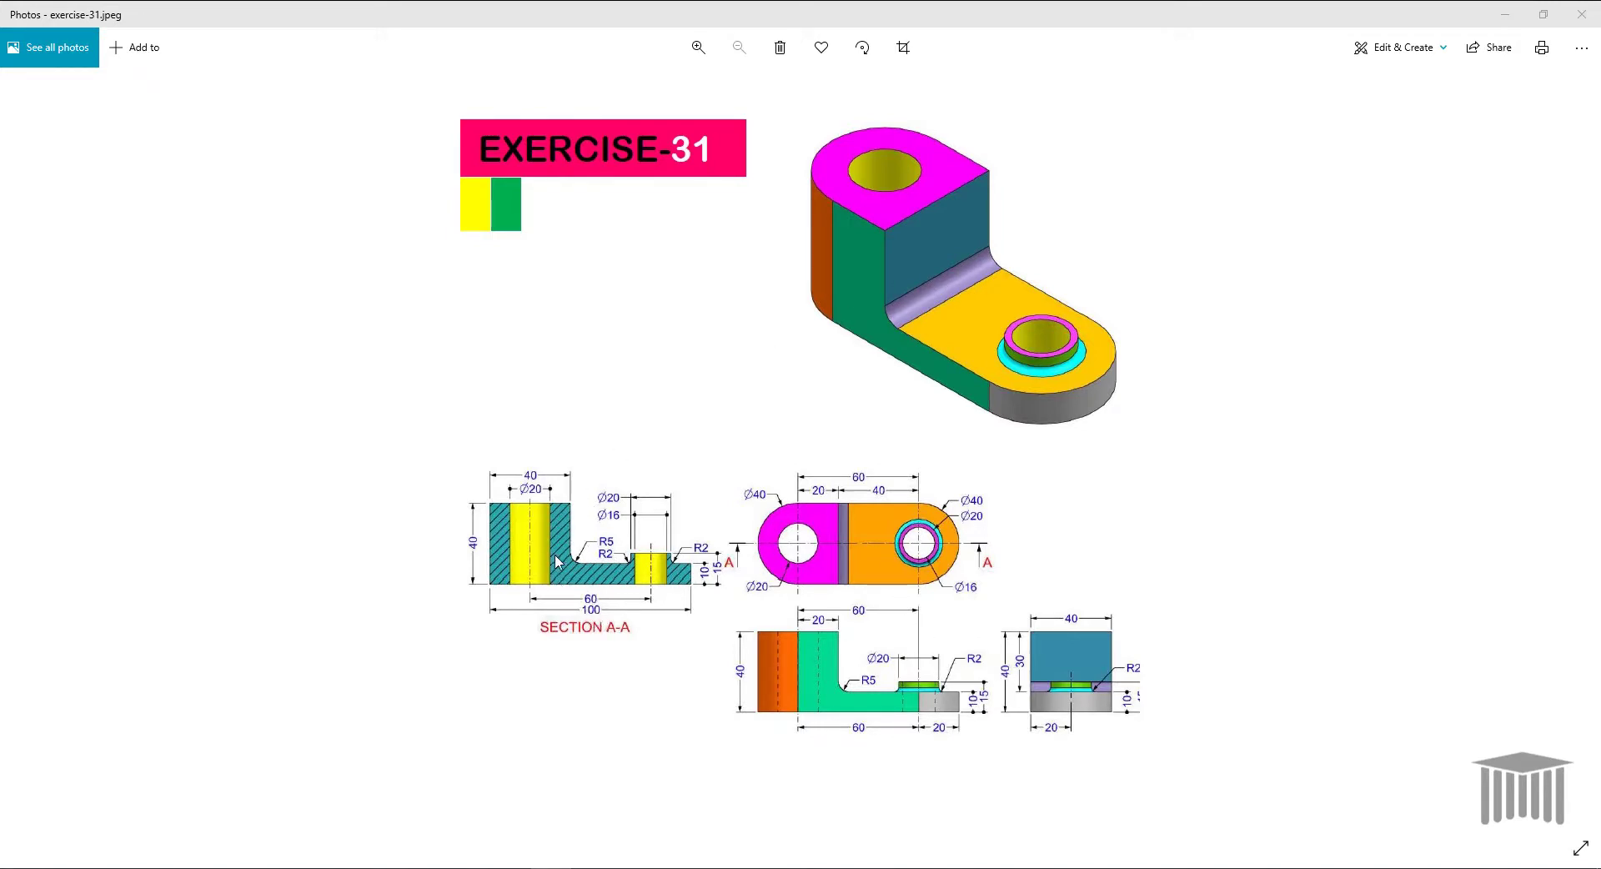
Examine the section and orthographic views of the exercise-31 drawing for the part's dimensions, and switch to SOLIDWORKS
scroll(979, 583, up, 5)
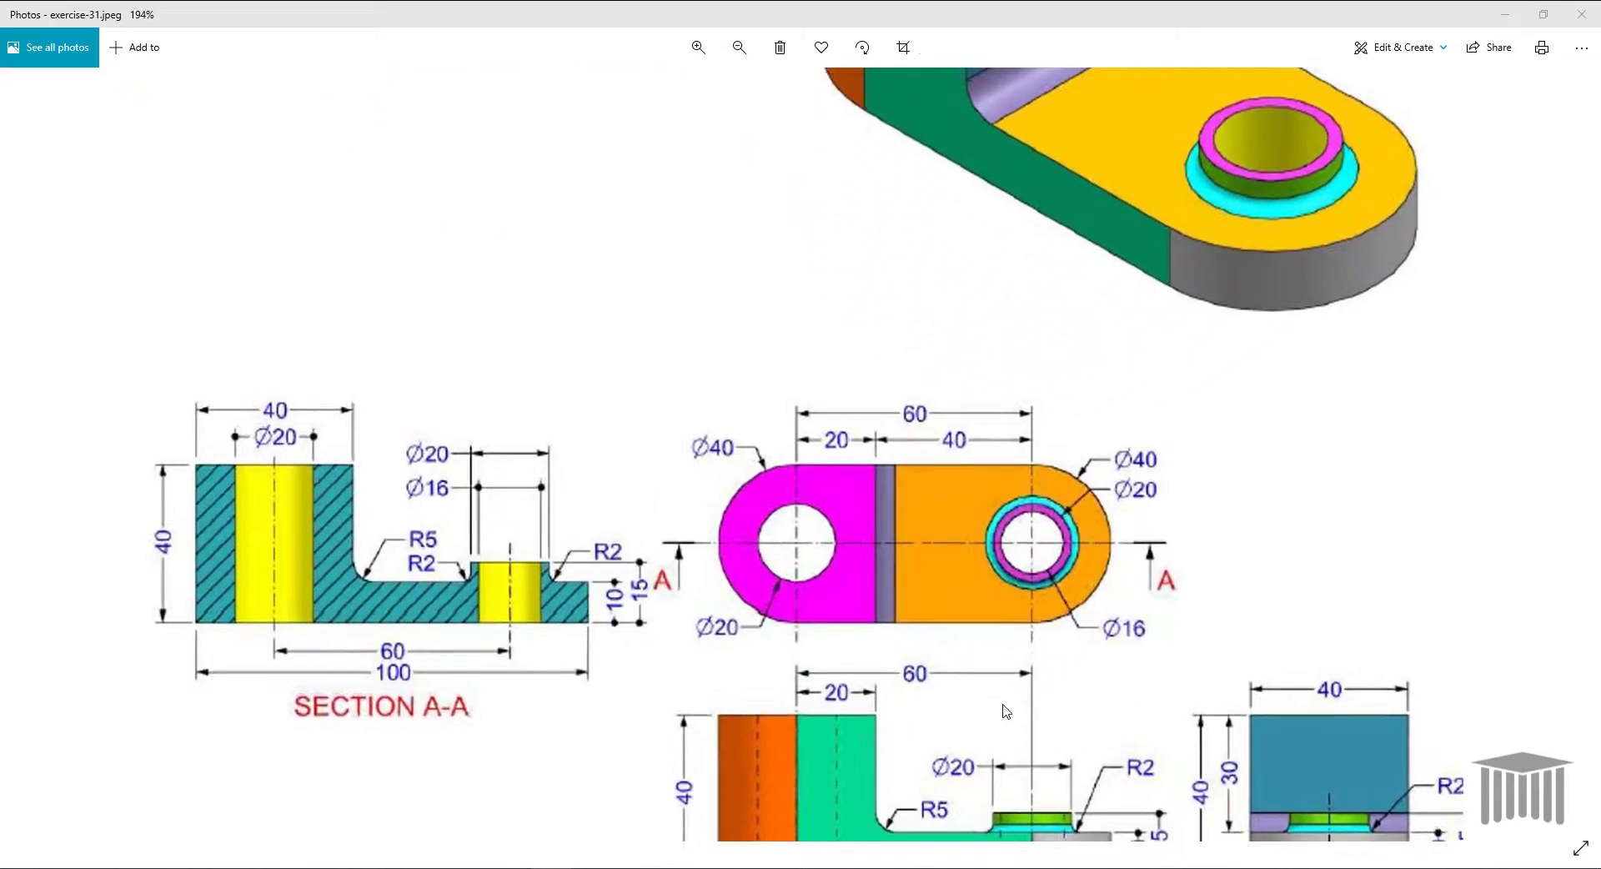
drag(979, 582, 984, 490)
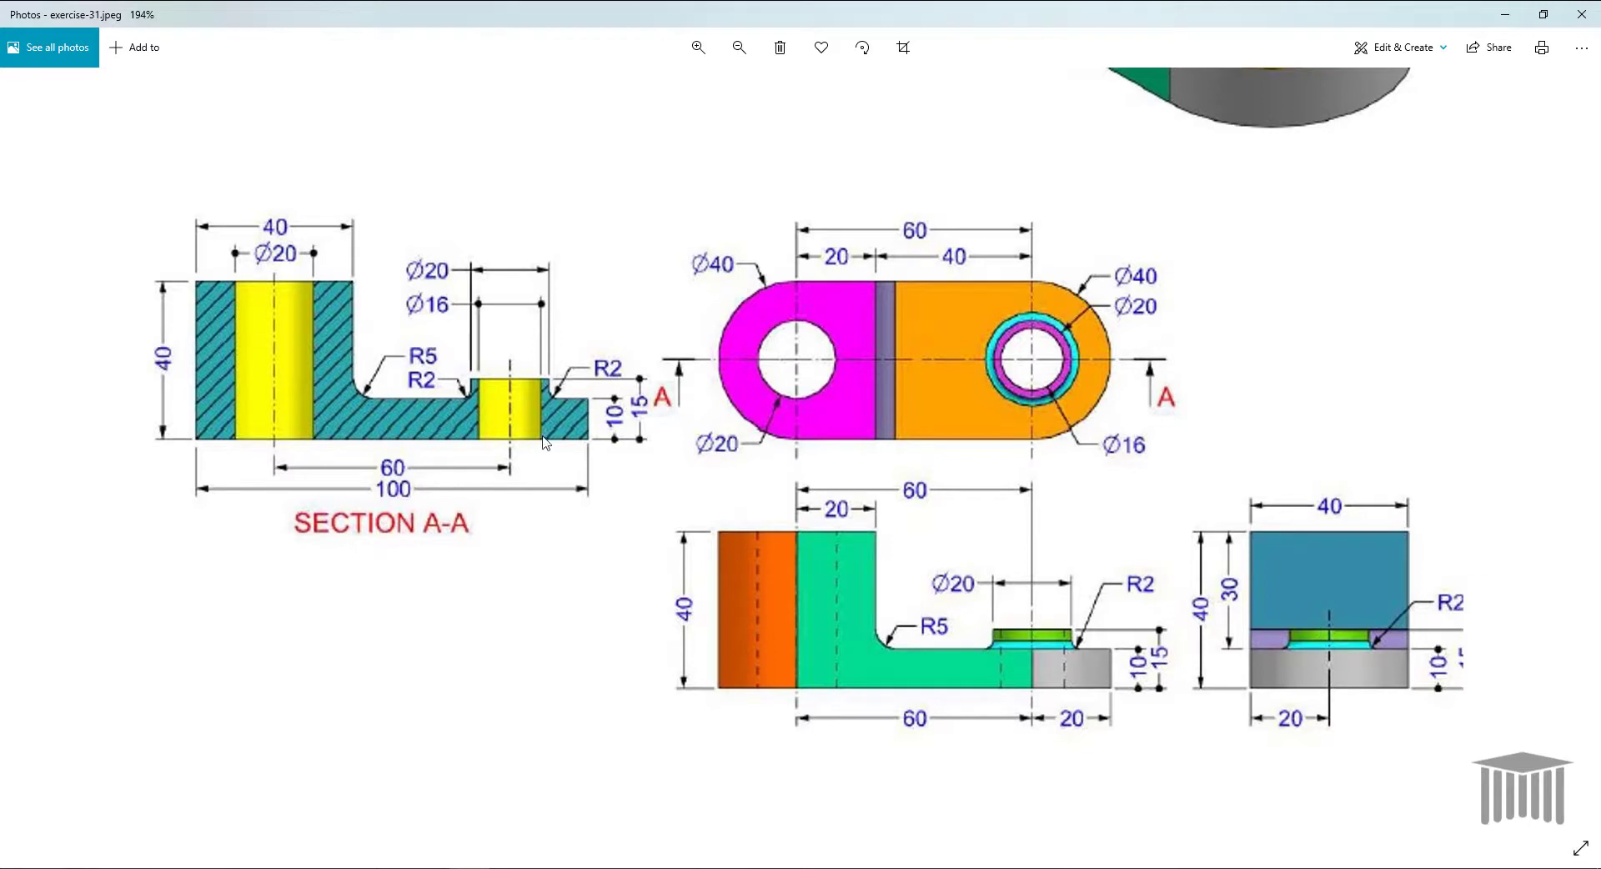
scroll(945, 526, down, 3)
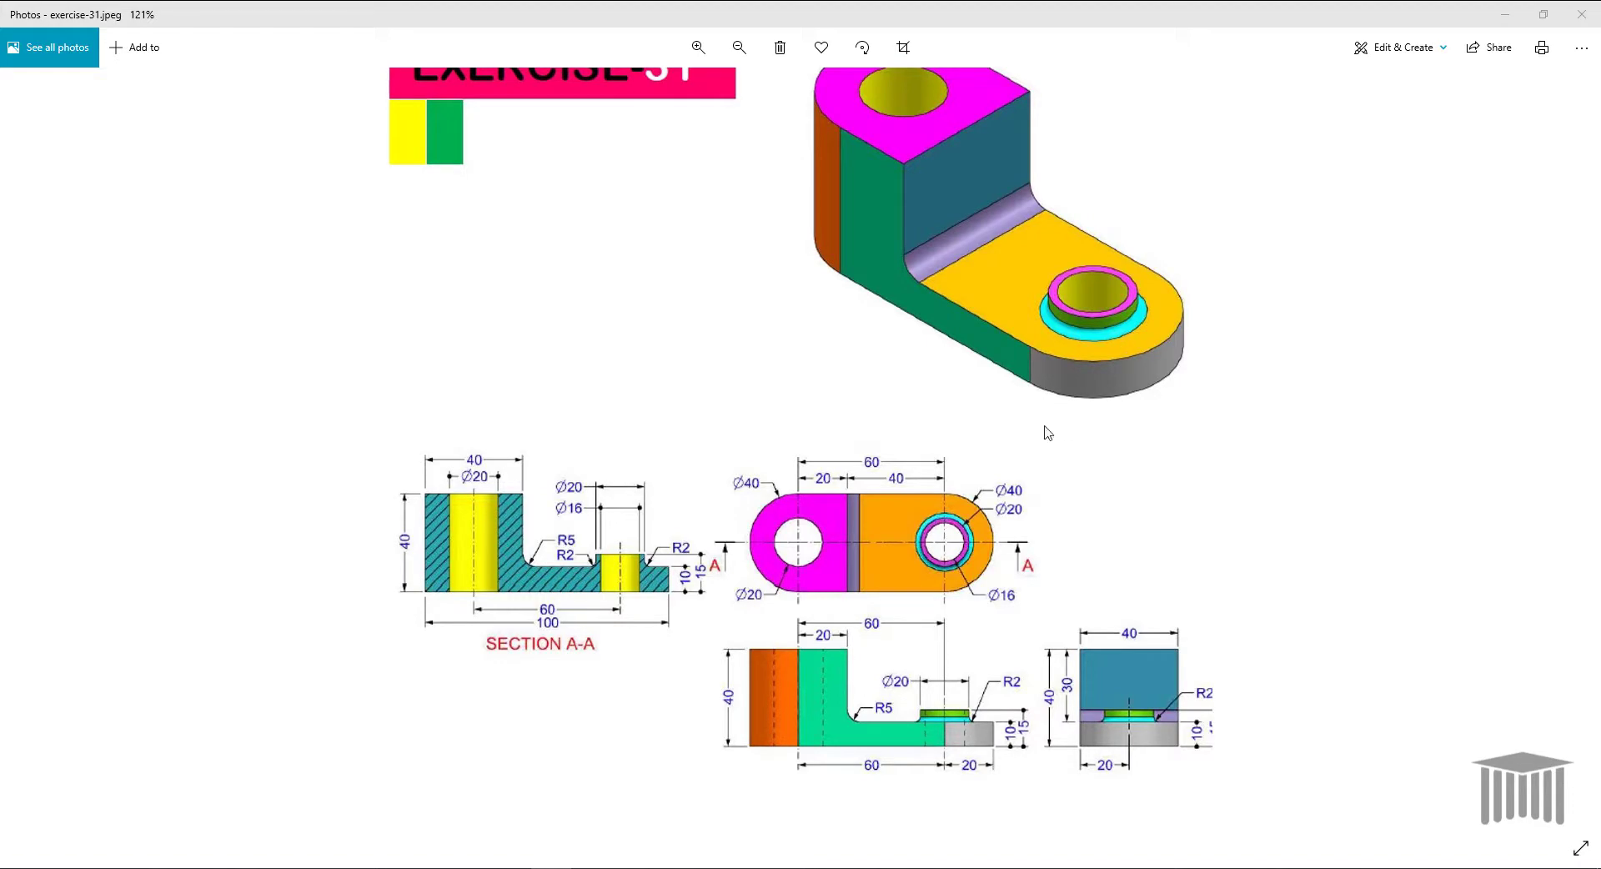
click(1505, 14)
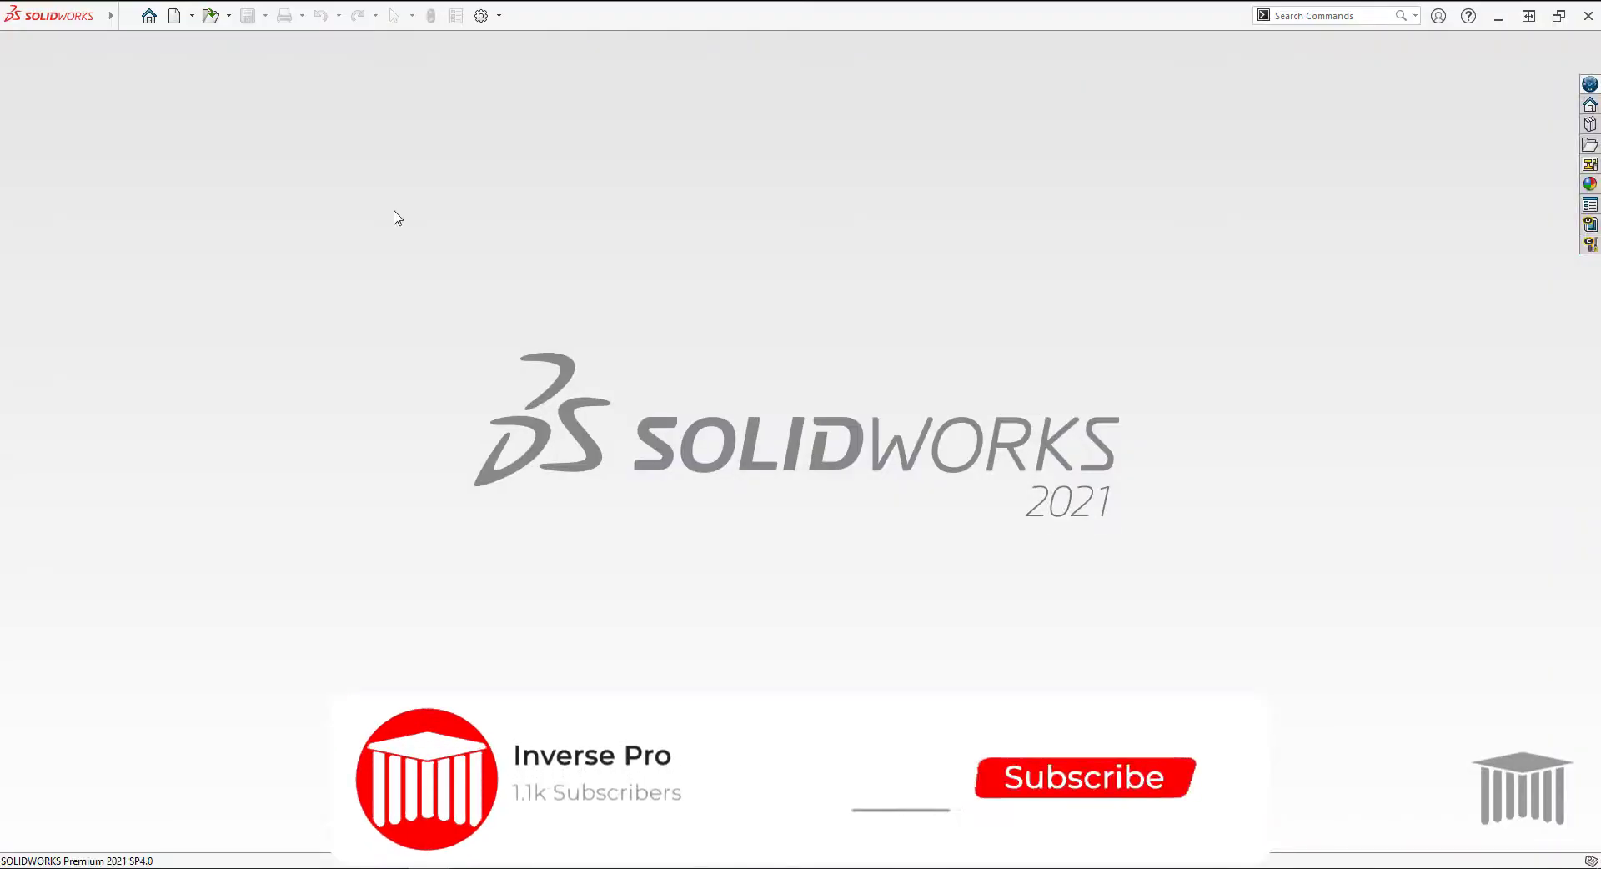
Create a new part document and start a sketch on the Top Plane
click(174, 16)
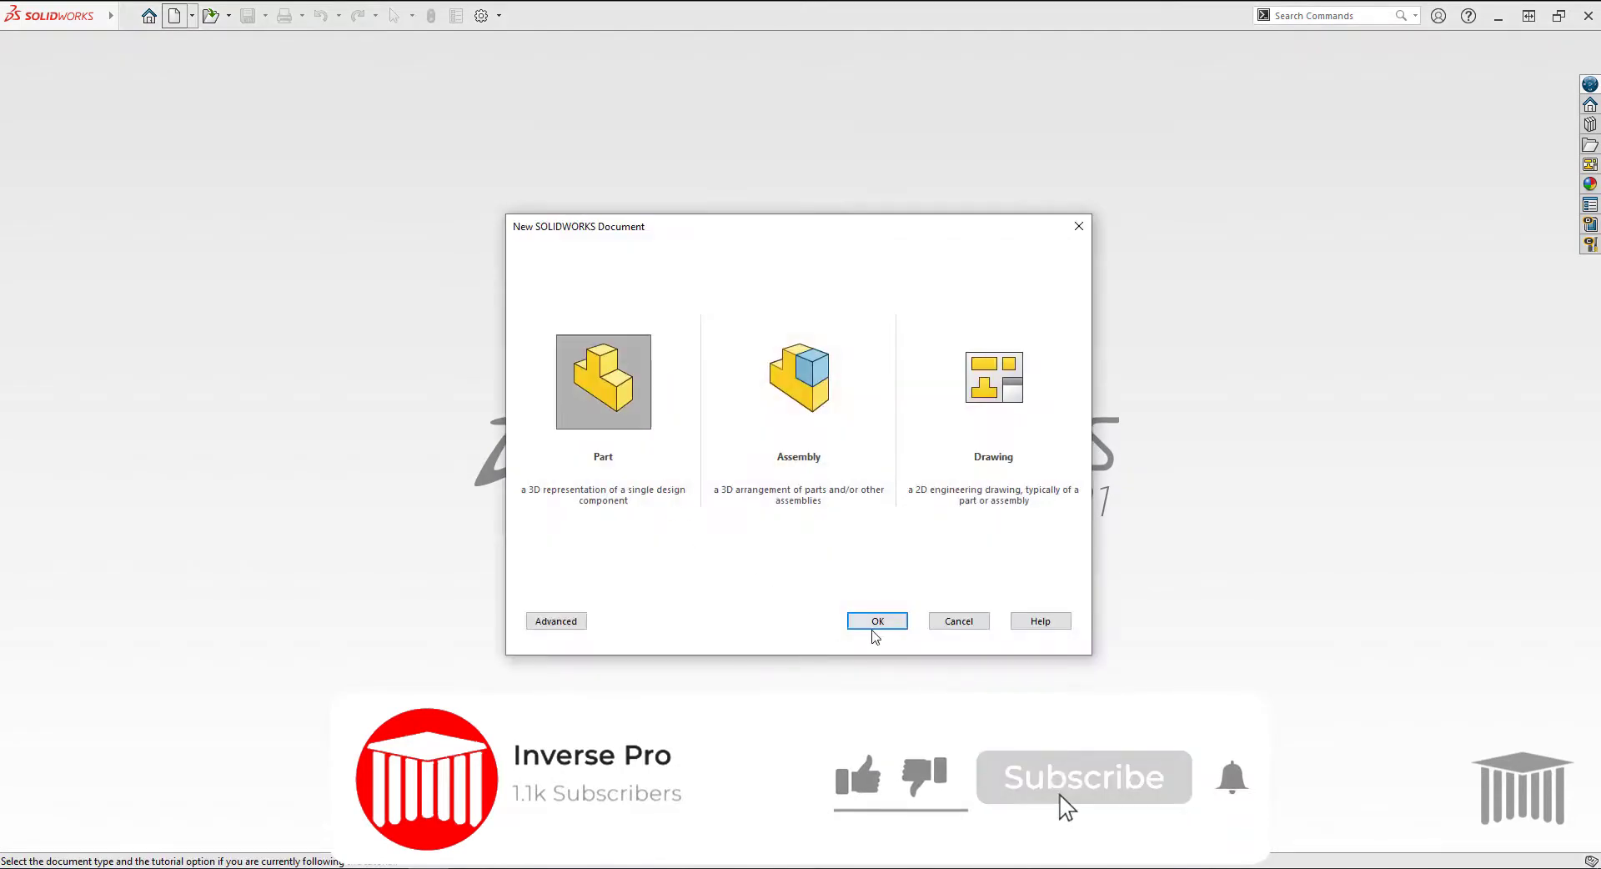
click(876, 628)
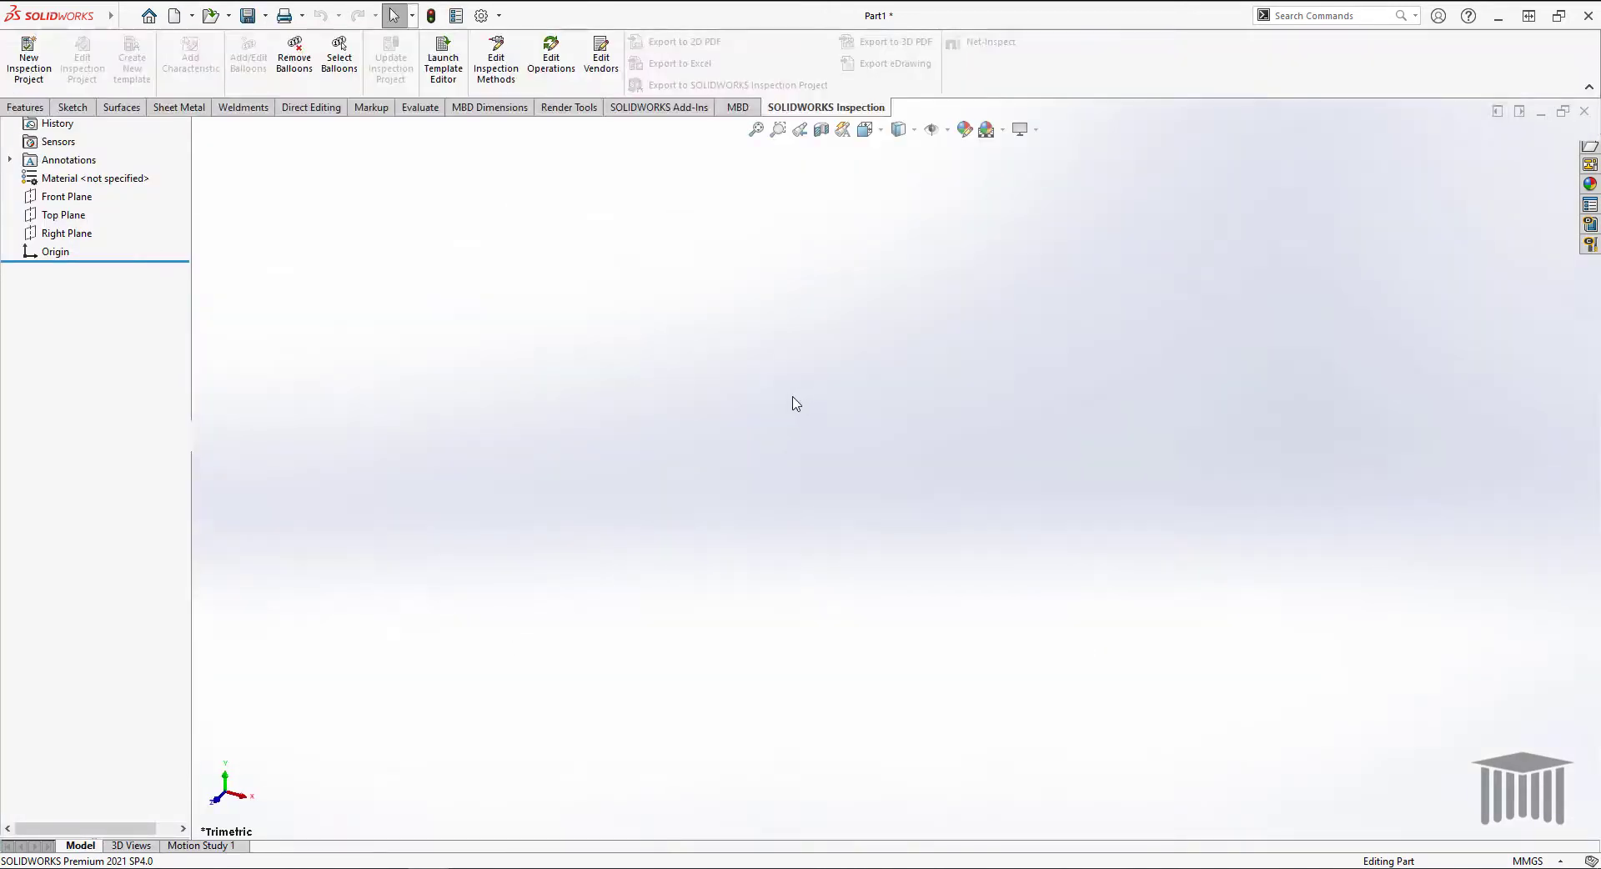
click(73, 107)
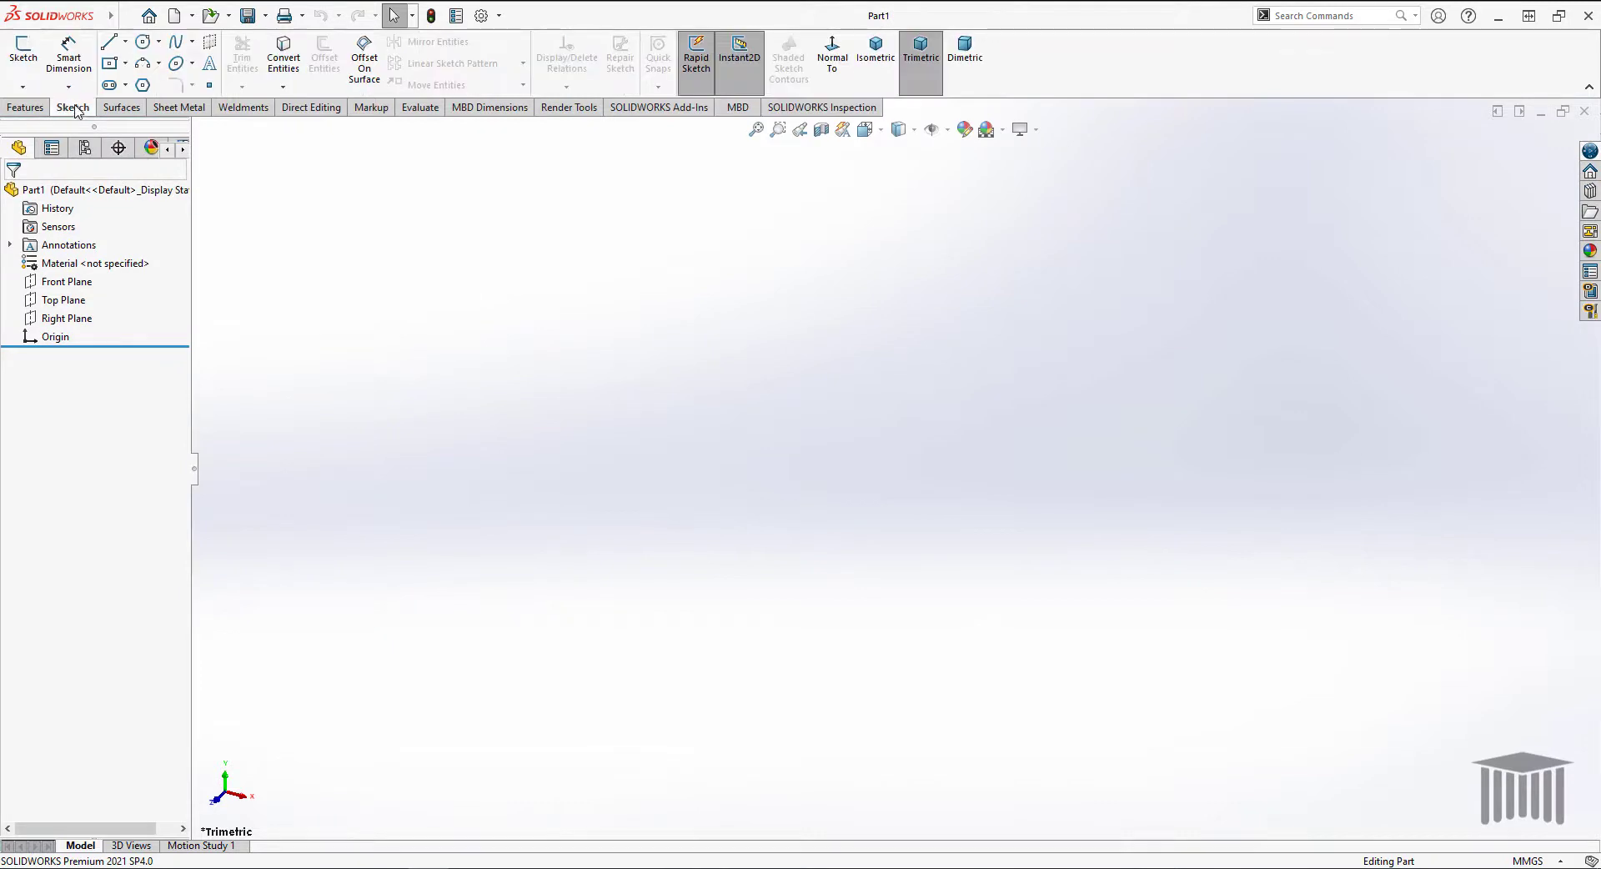
click(71, 302)
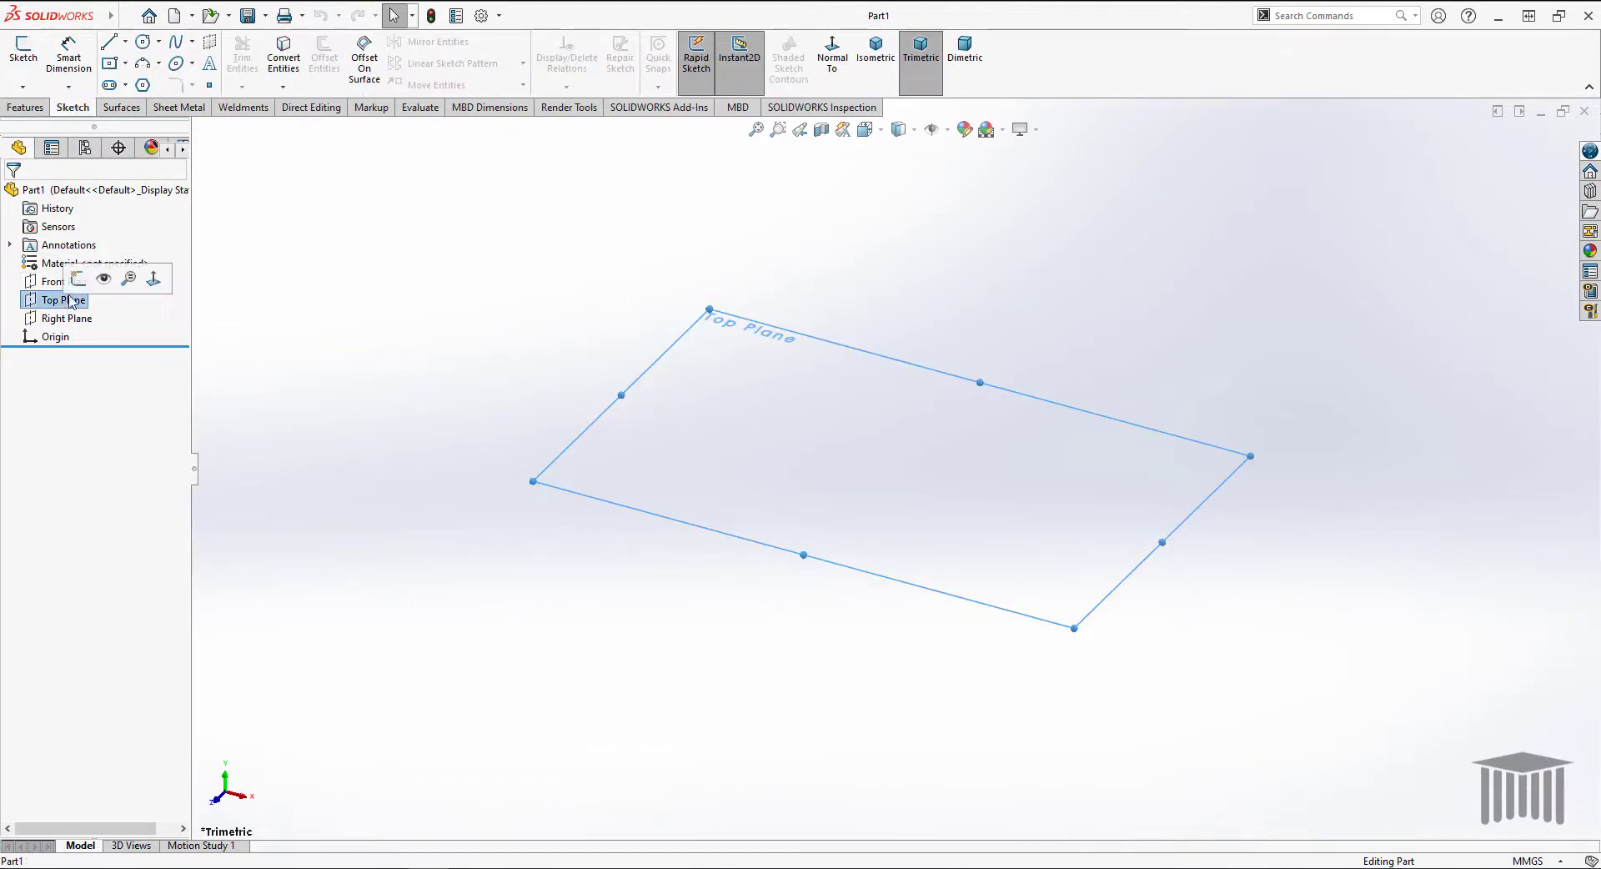
click(75, 282)
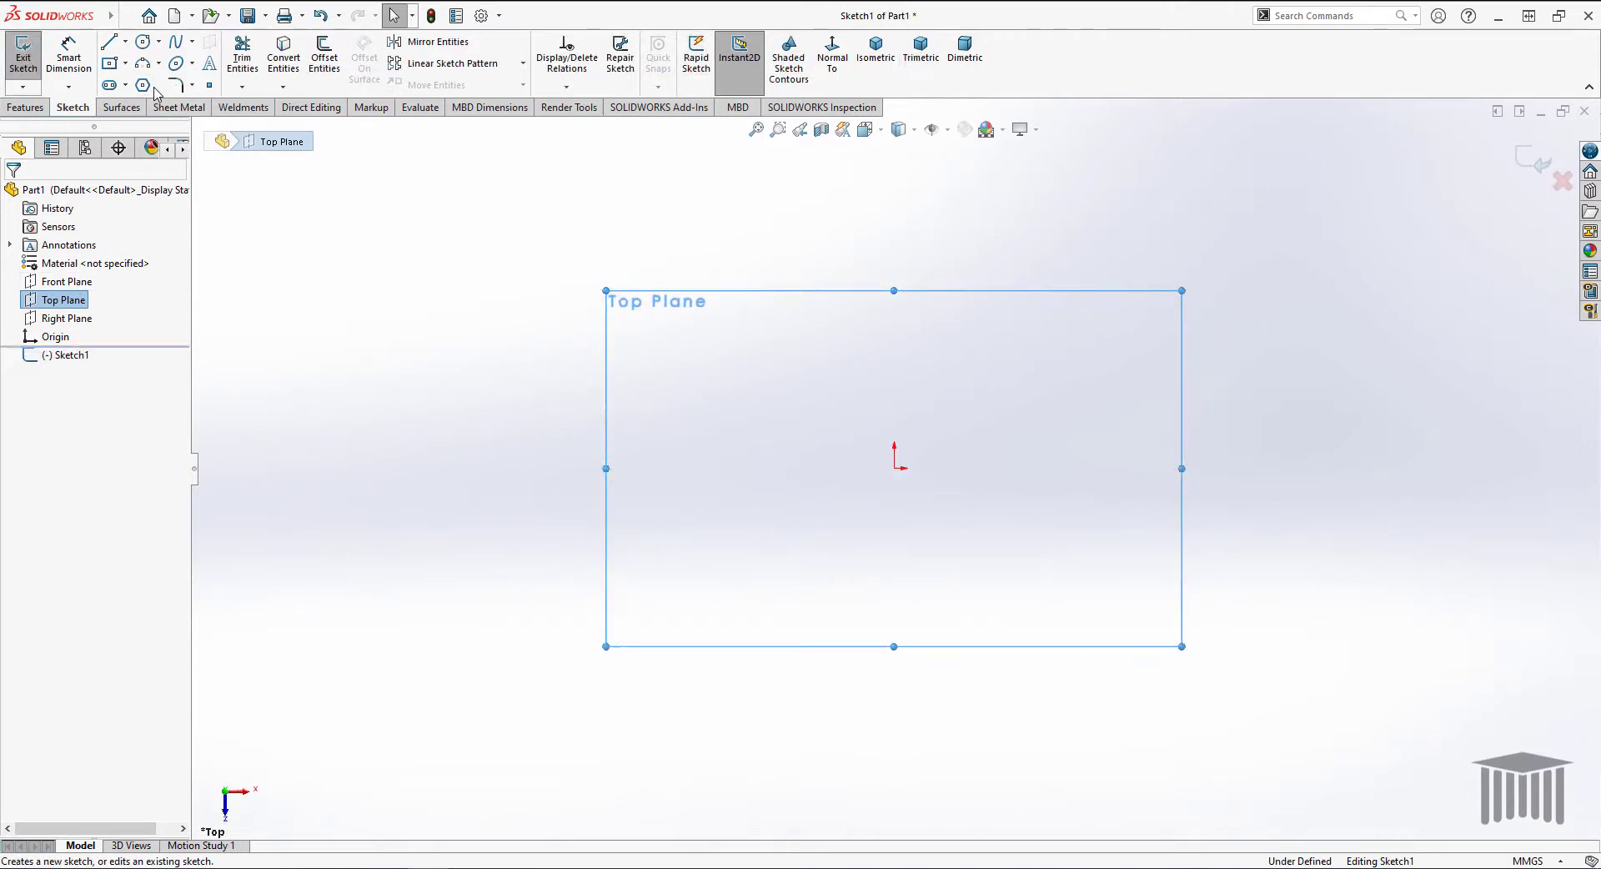
Sketch a circle about 42 mm in diameter centred on the origin
click(143, 44)
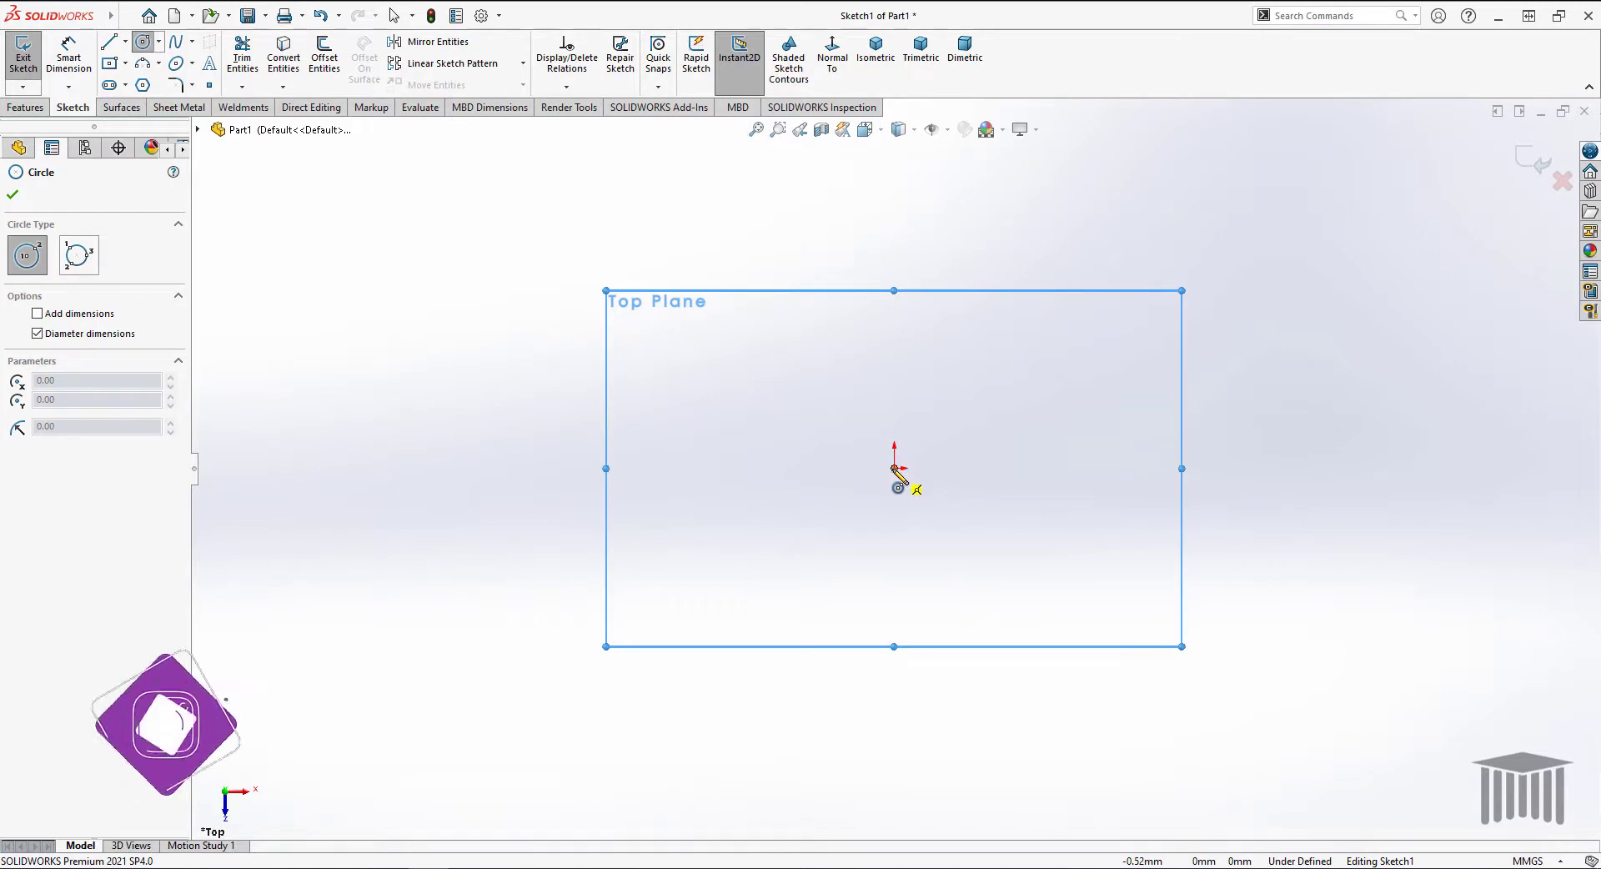
click(895, 467)
click(947, 519)
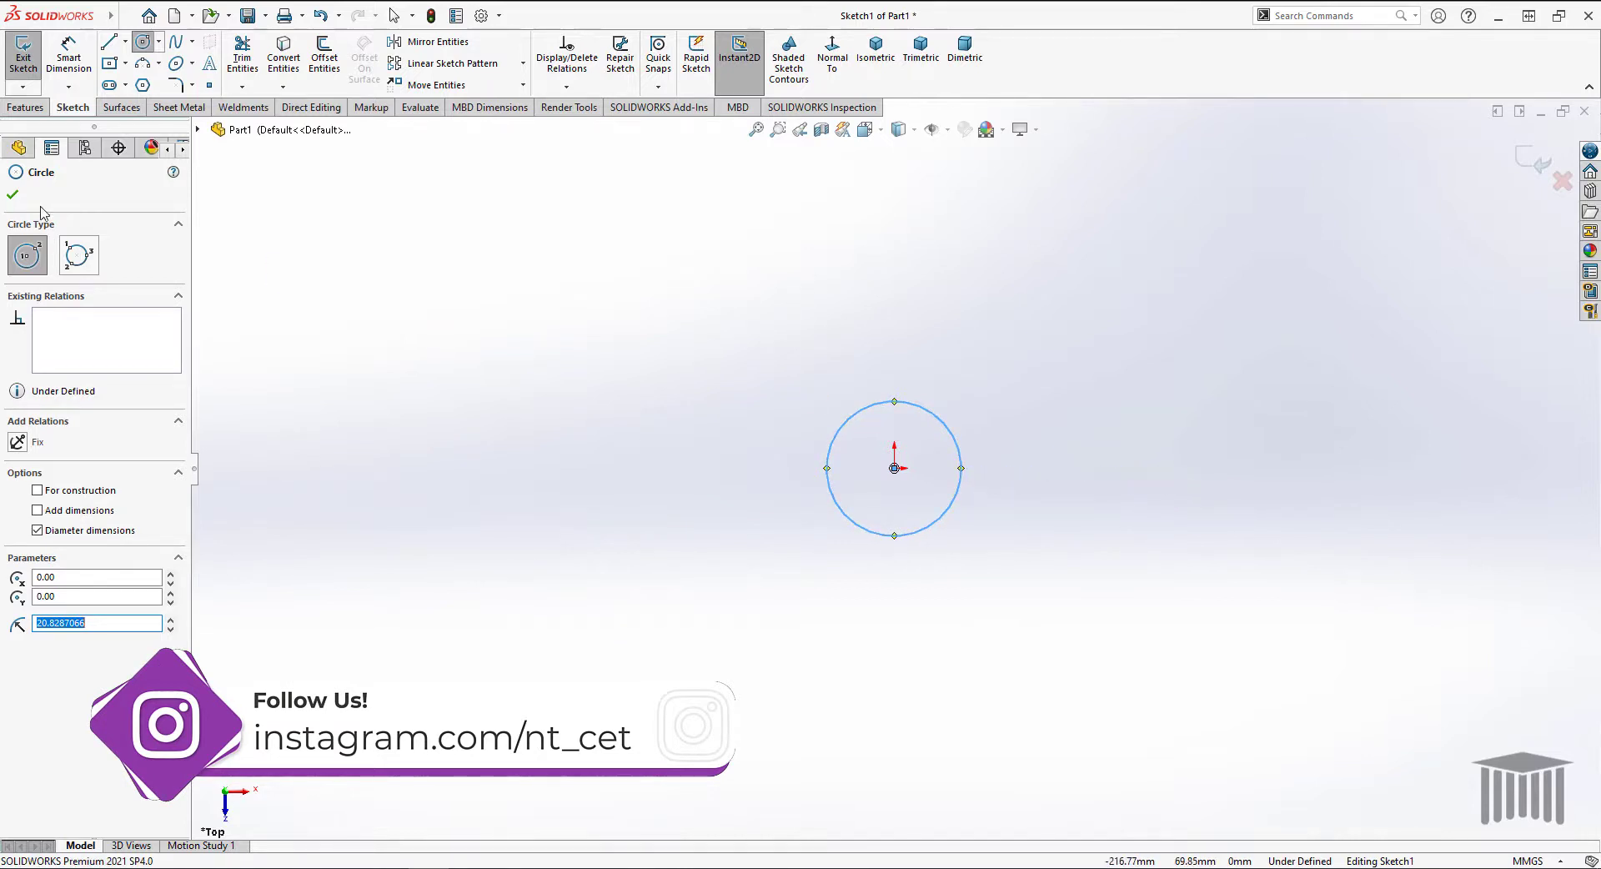
click(12, 195)
Draw a horizontal midpoint line about 206 mm long centred on the origin and make it construction geometry
click(125, 41)
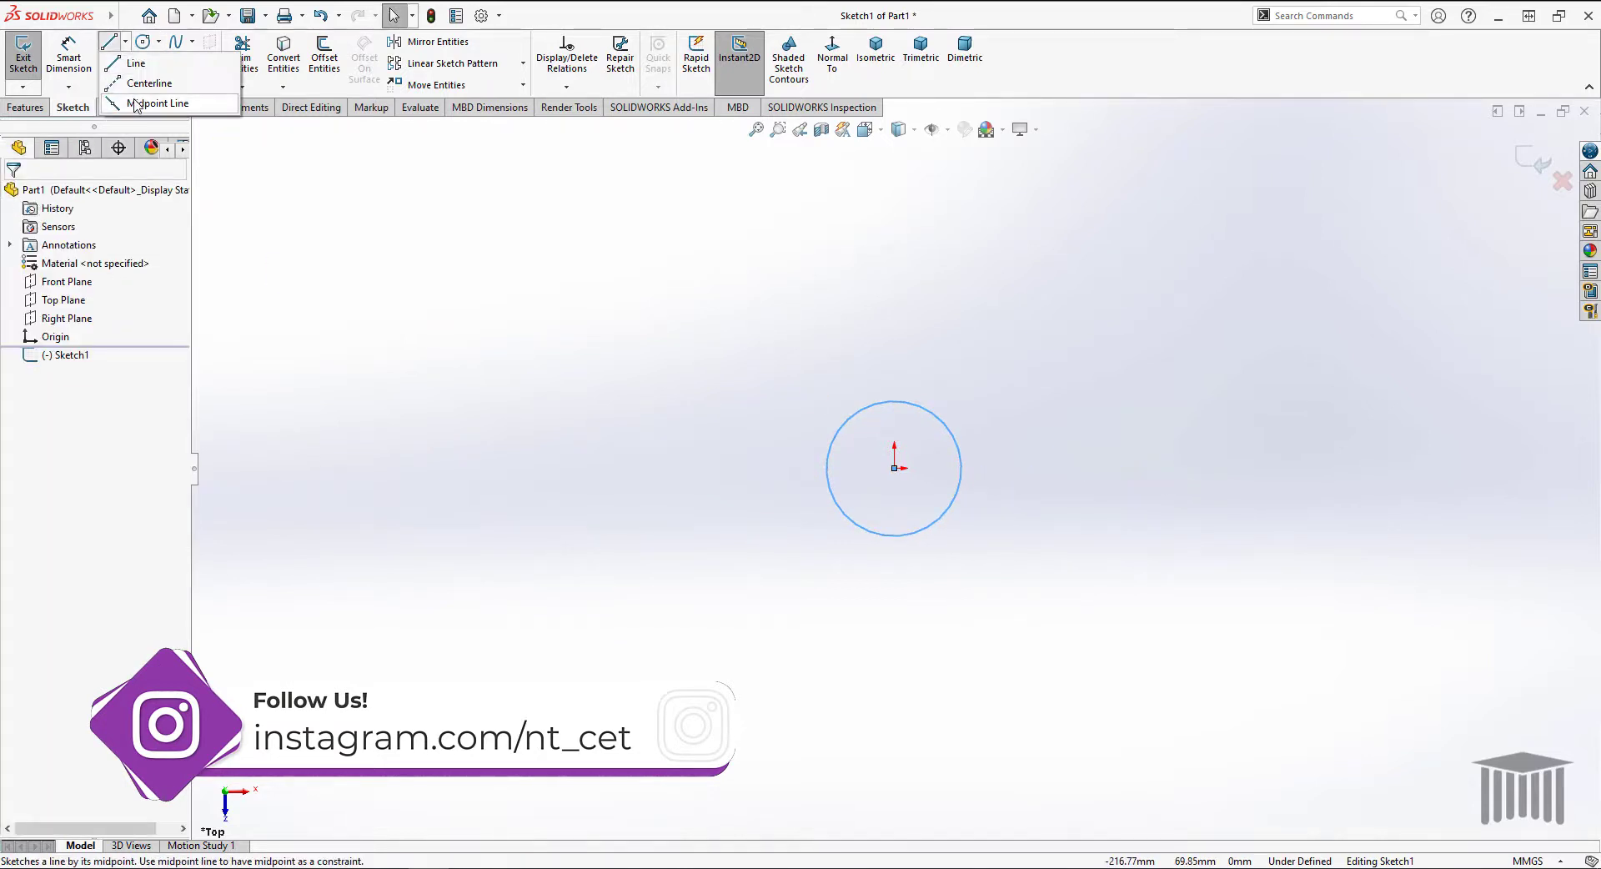
click(155, 103)
click(894, 468)
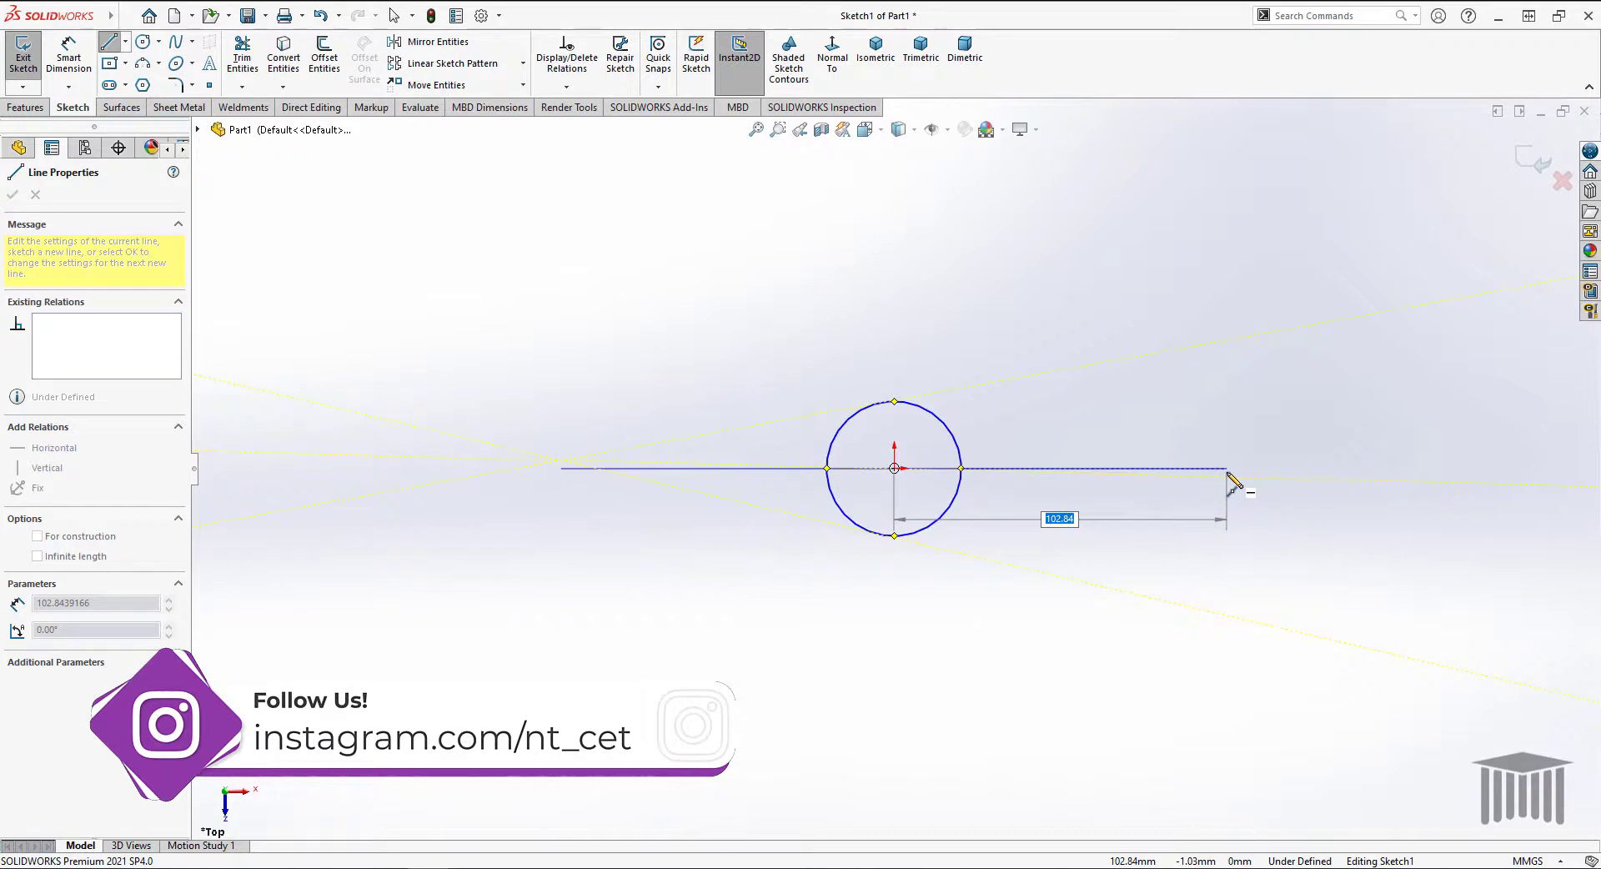
click(1228, 470)
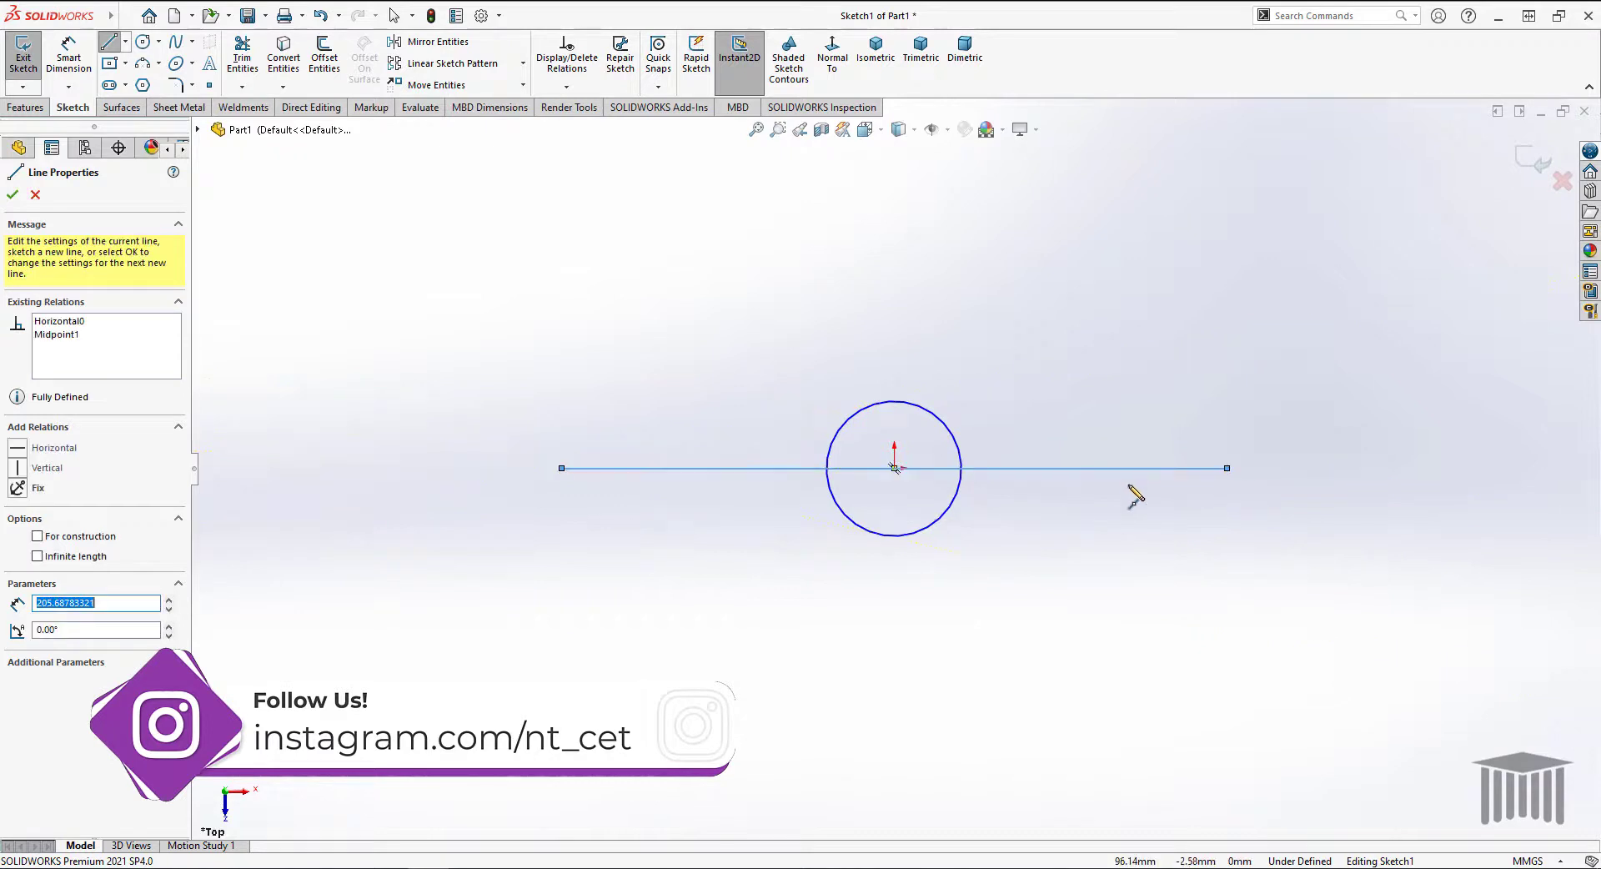
click(73, 536)
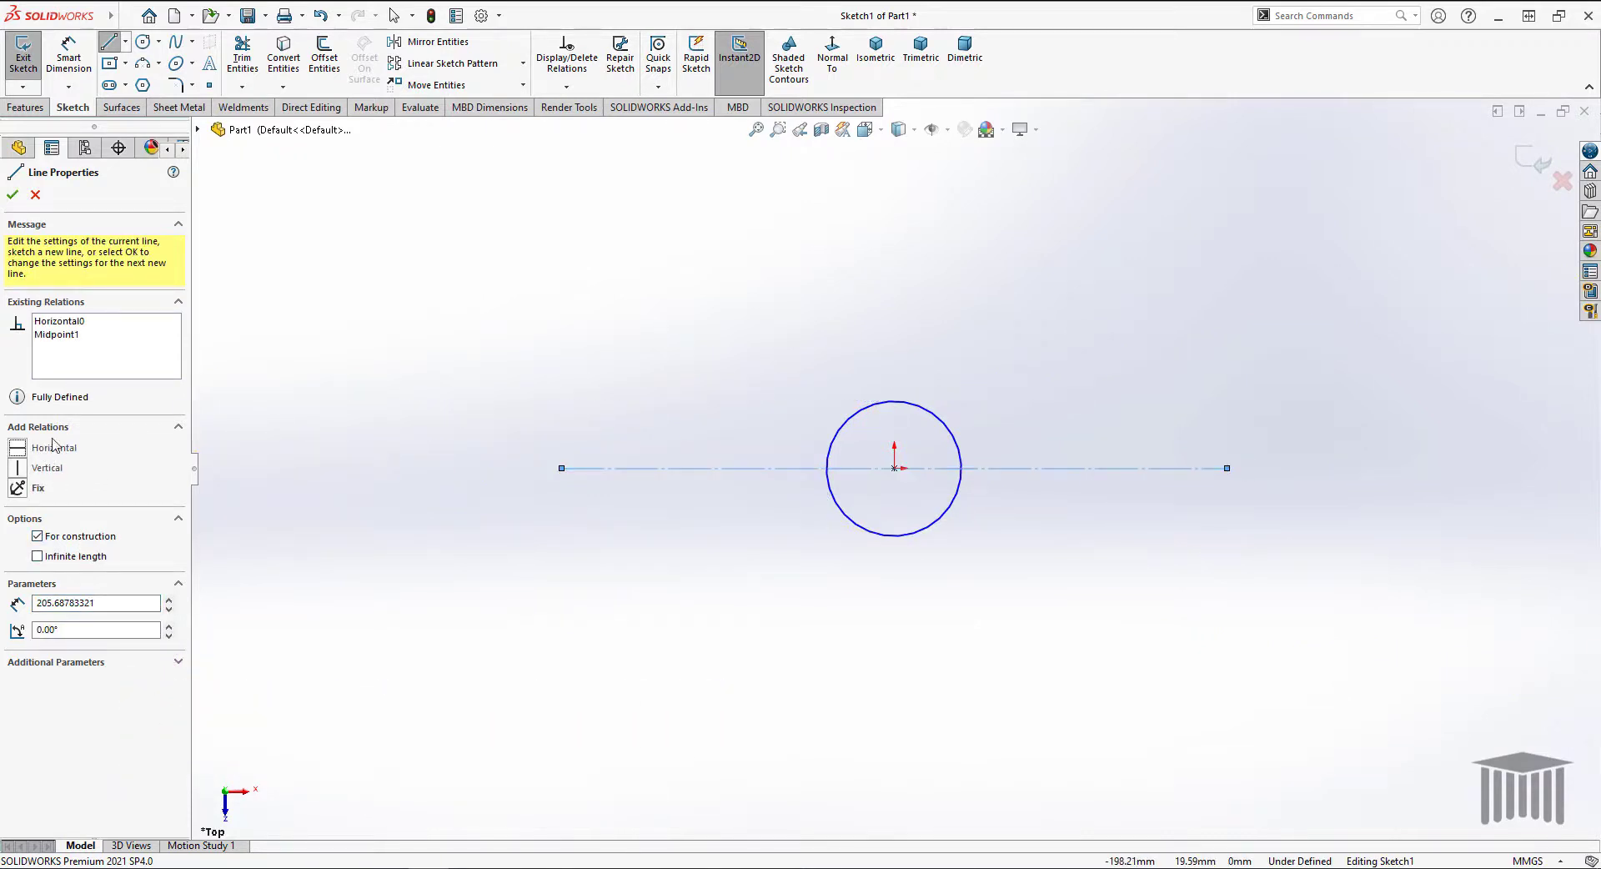
click(12, 195)
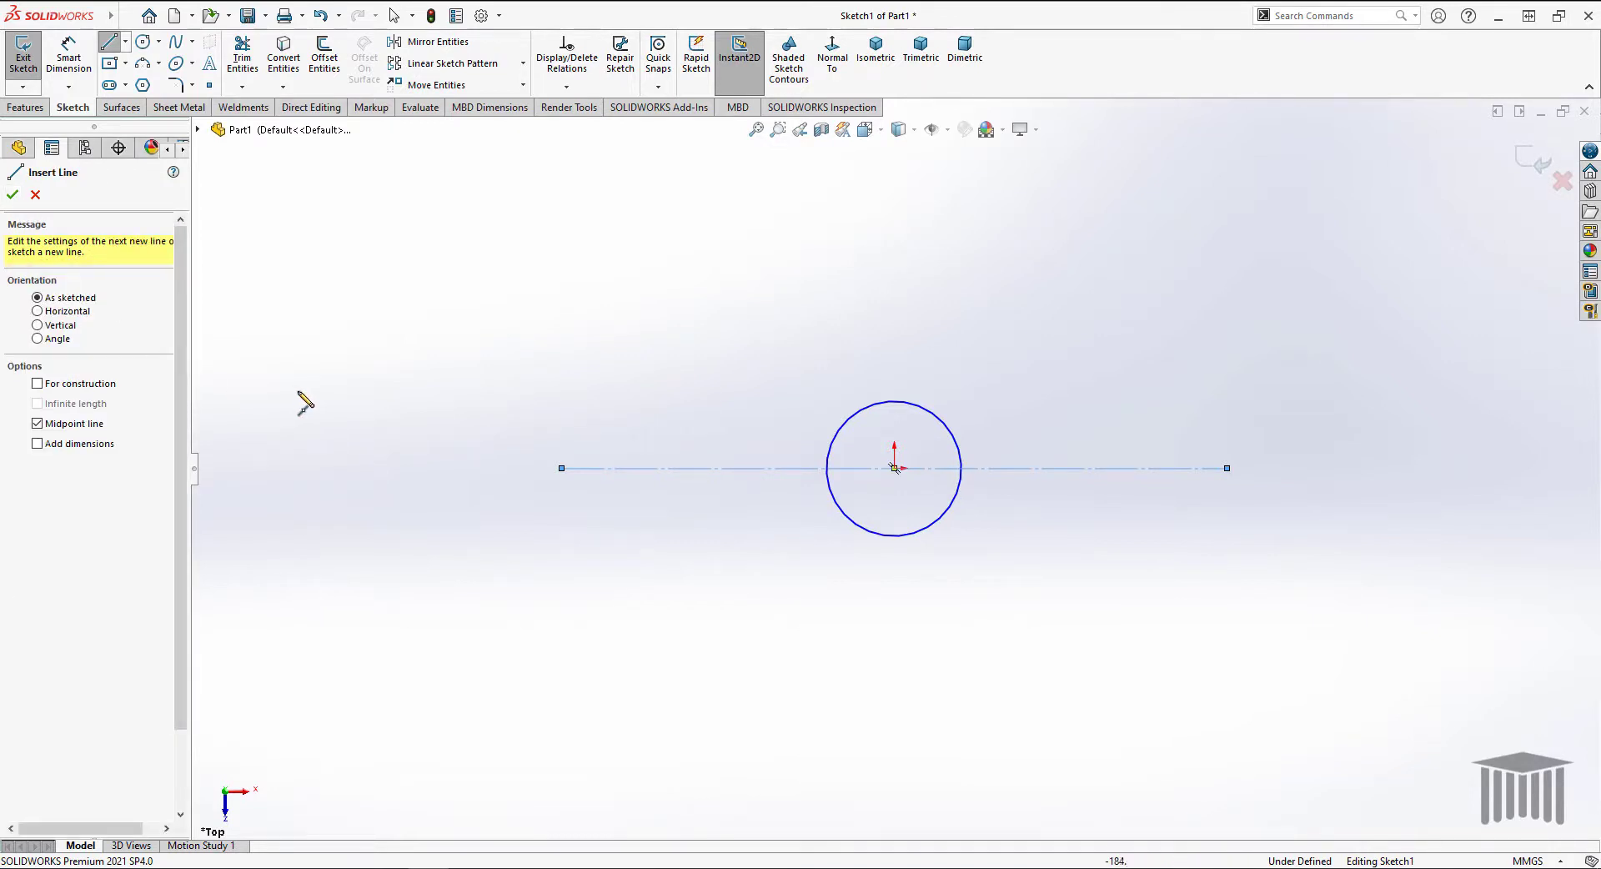
click(12, 196)
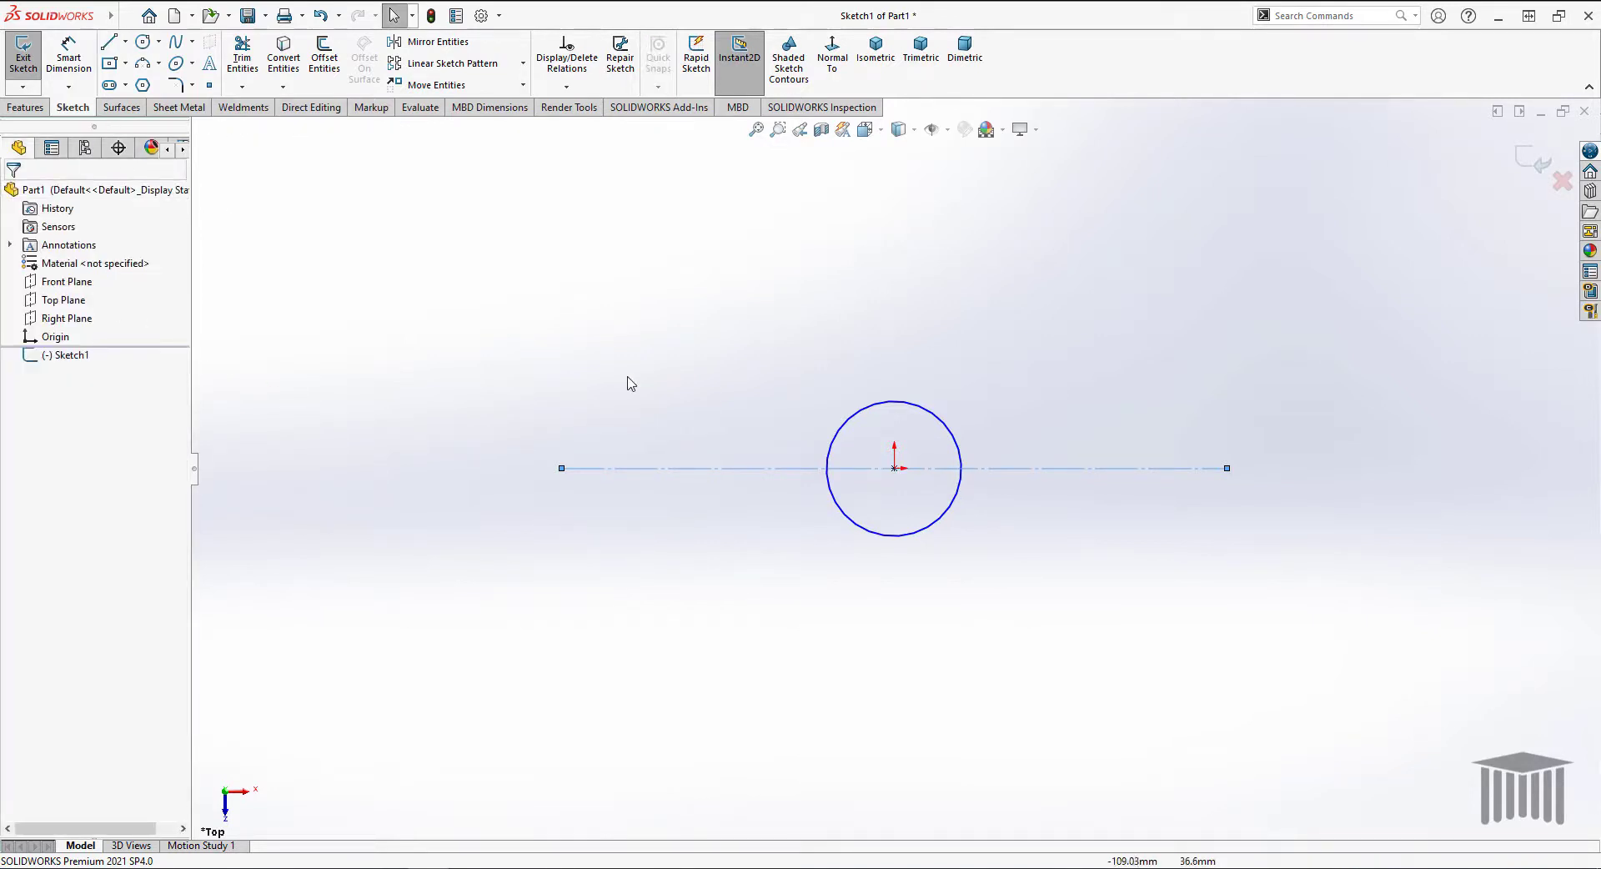
Sketch a second circle about 23 mm in diameter on the construction line, about 89 mm to the right of the origin
click(143, 42)
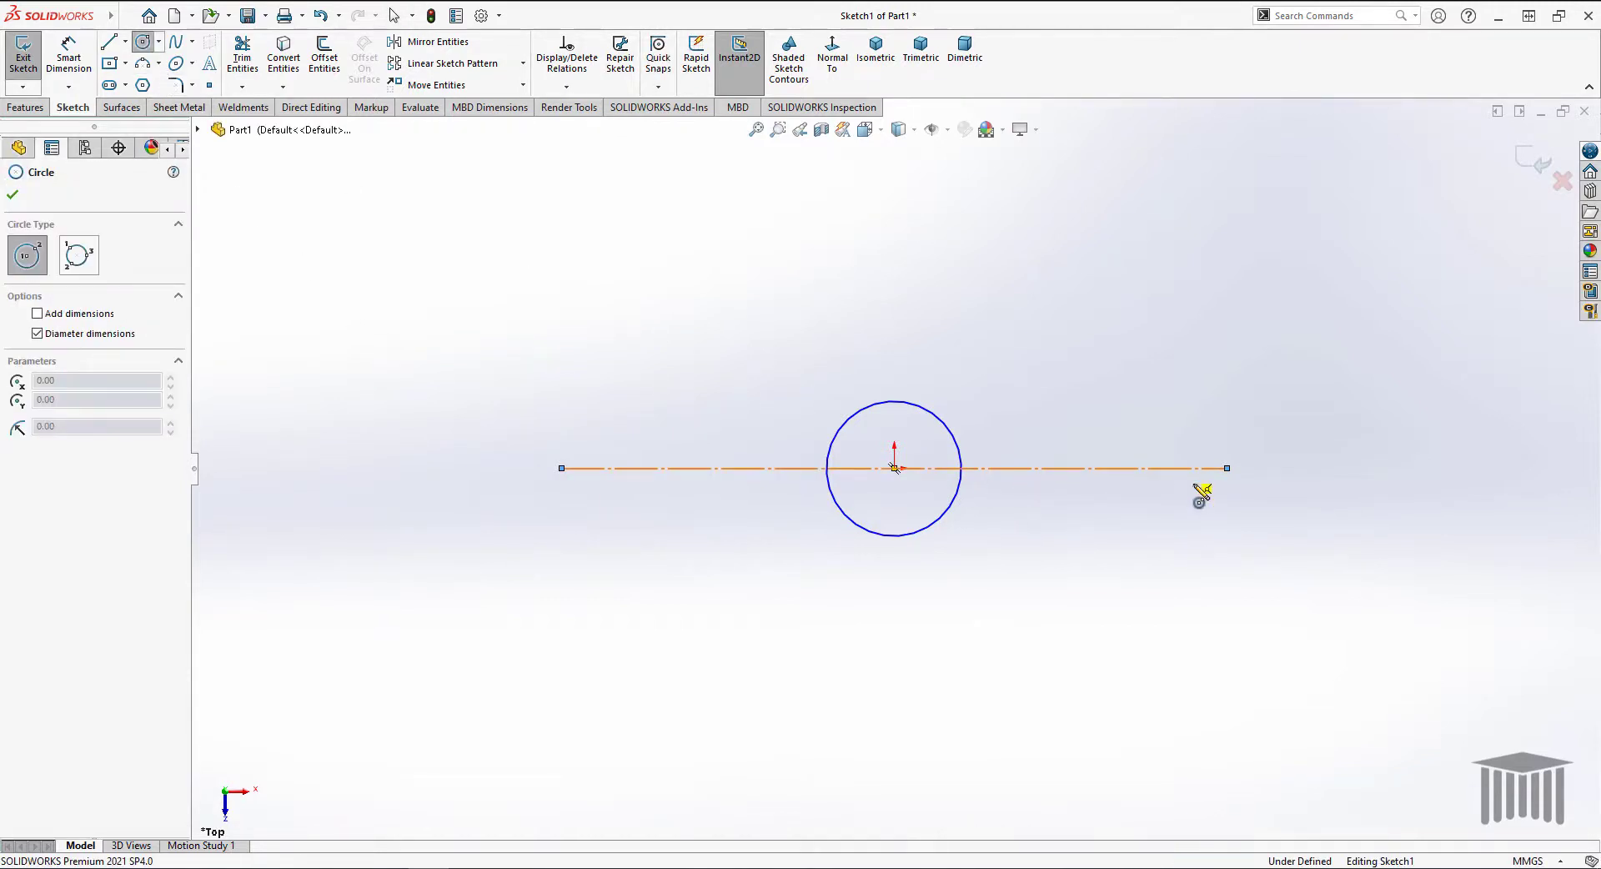
click(1182, 469)
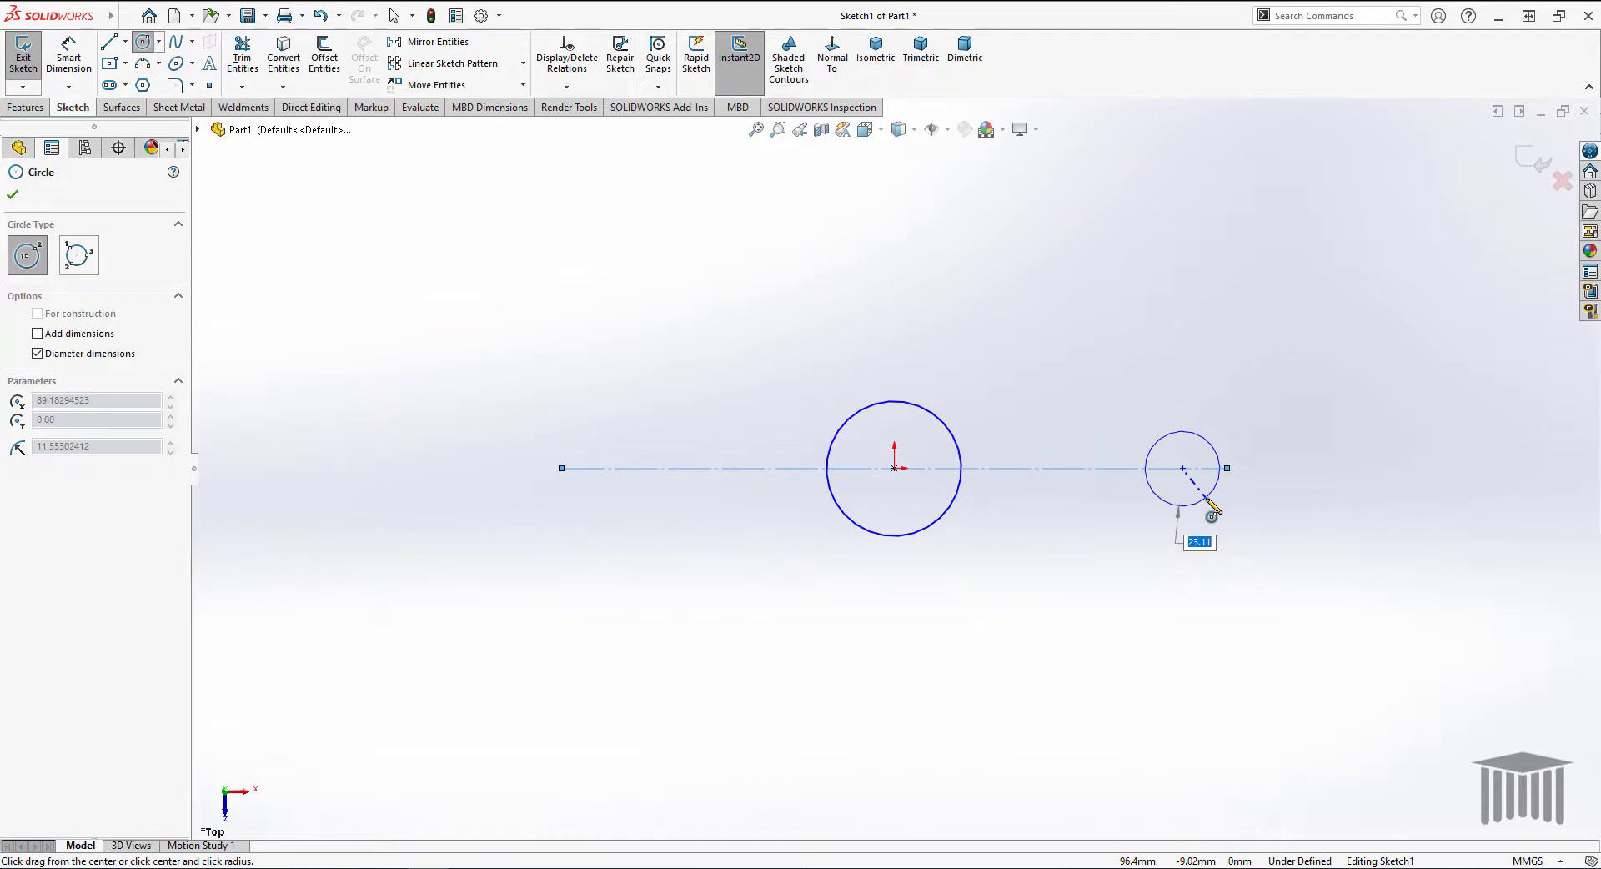
click(1212, 509)
click(13, 196)
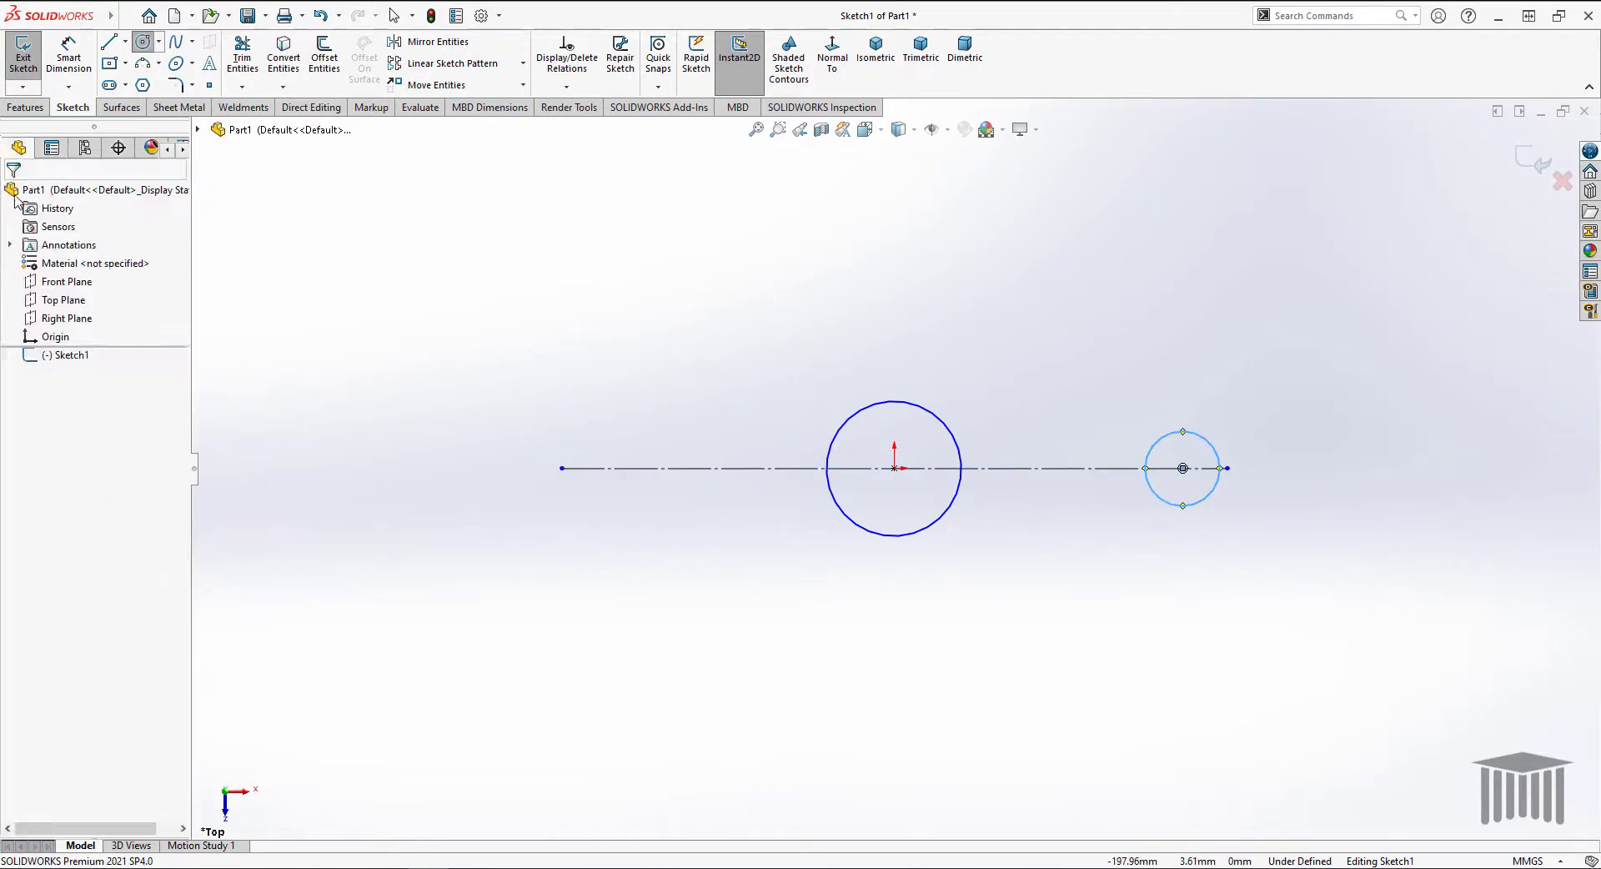
Dimension the horizontal distance between the two circle centres as 60 mm
click(69, 55)
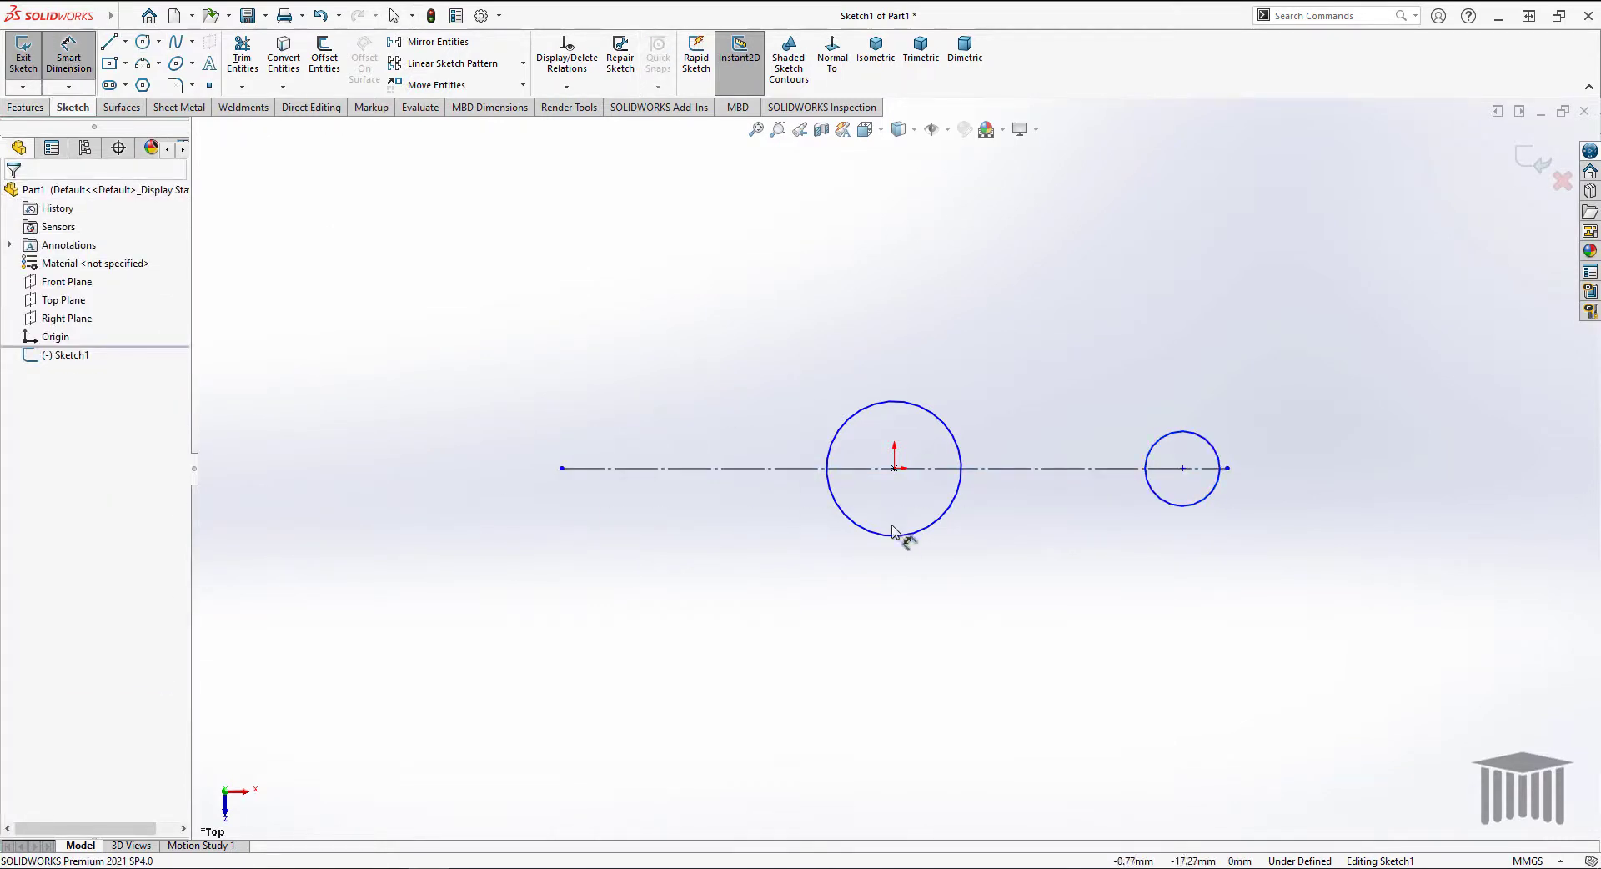
click(895, 469)
click(1183, 469)
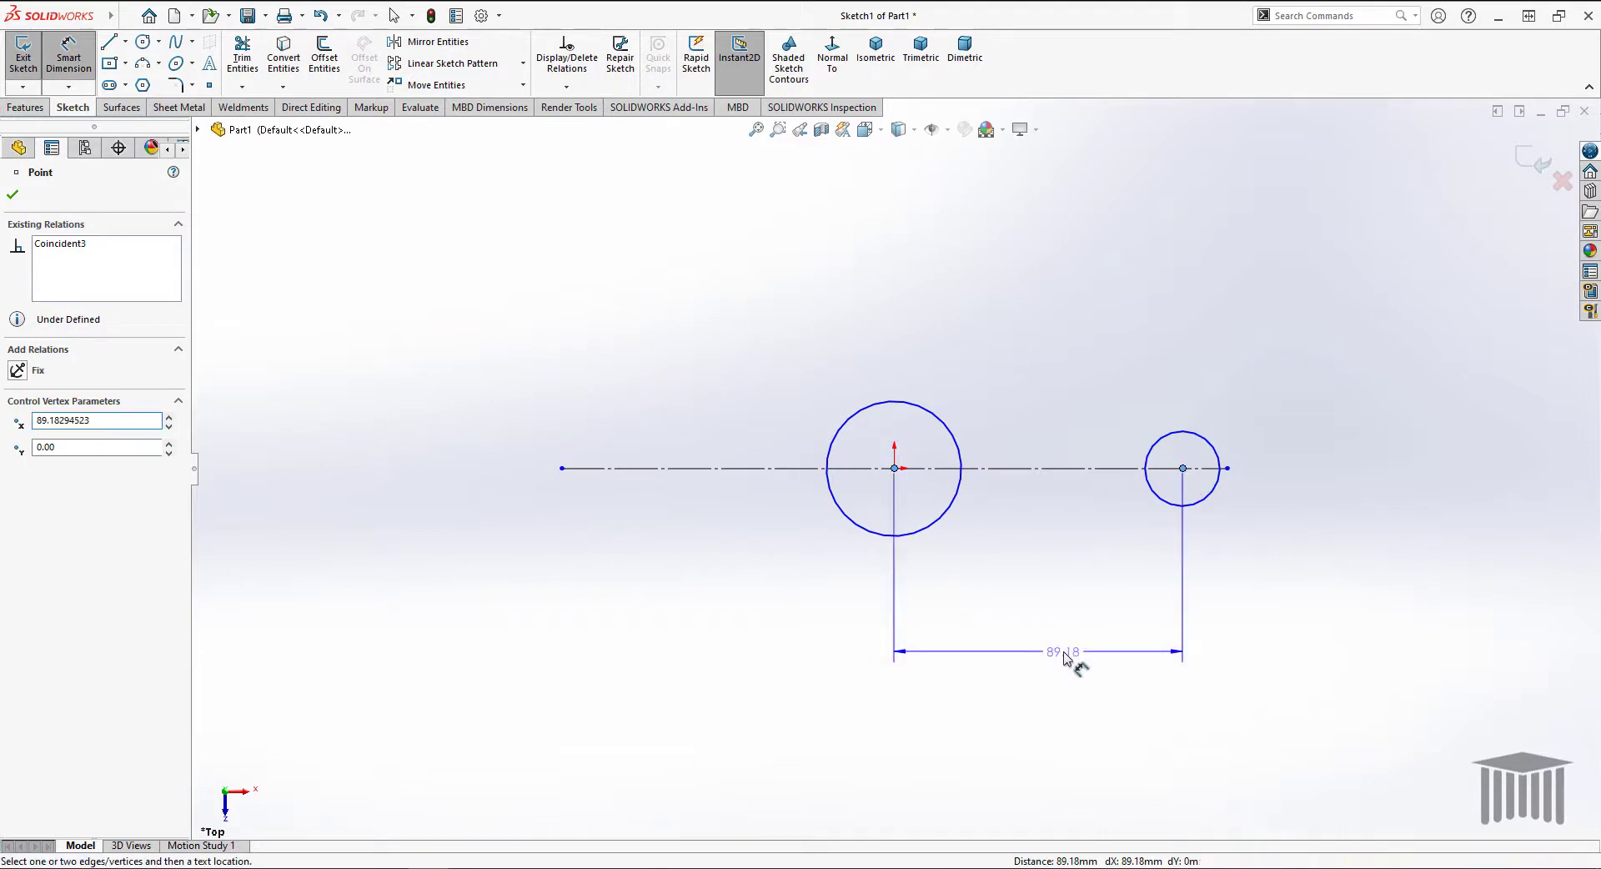
click(1076, 663)
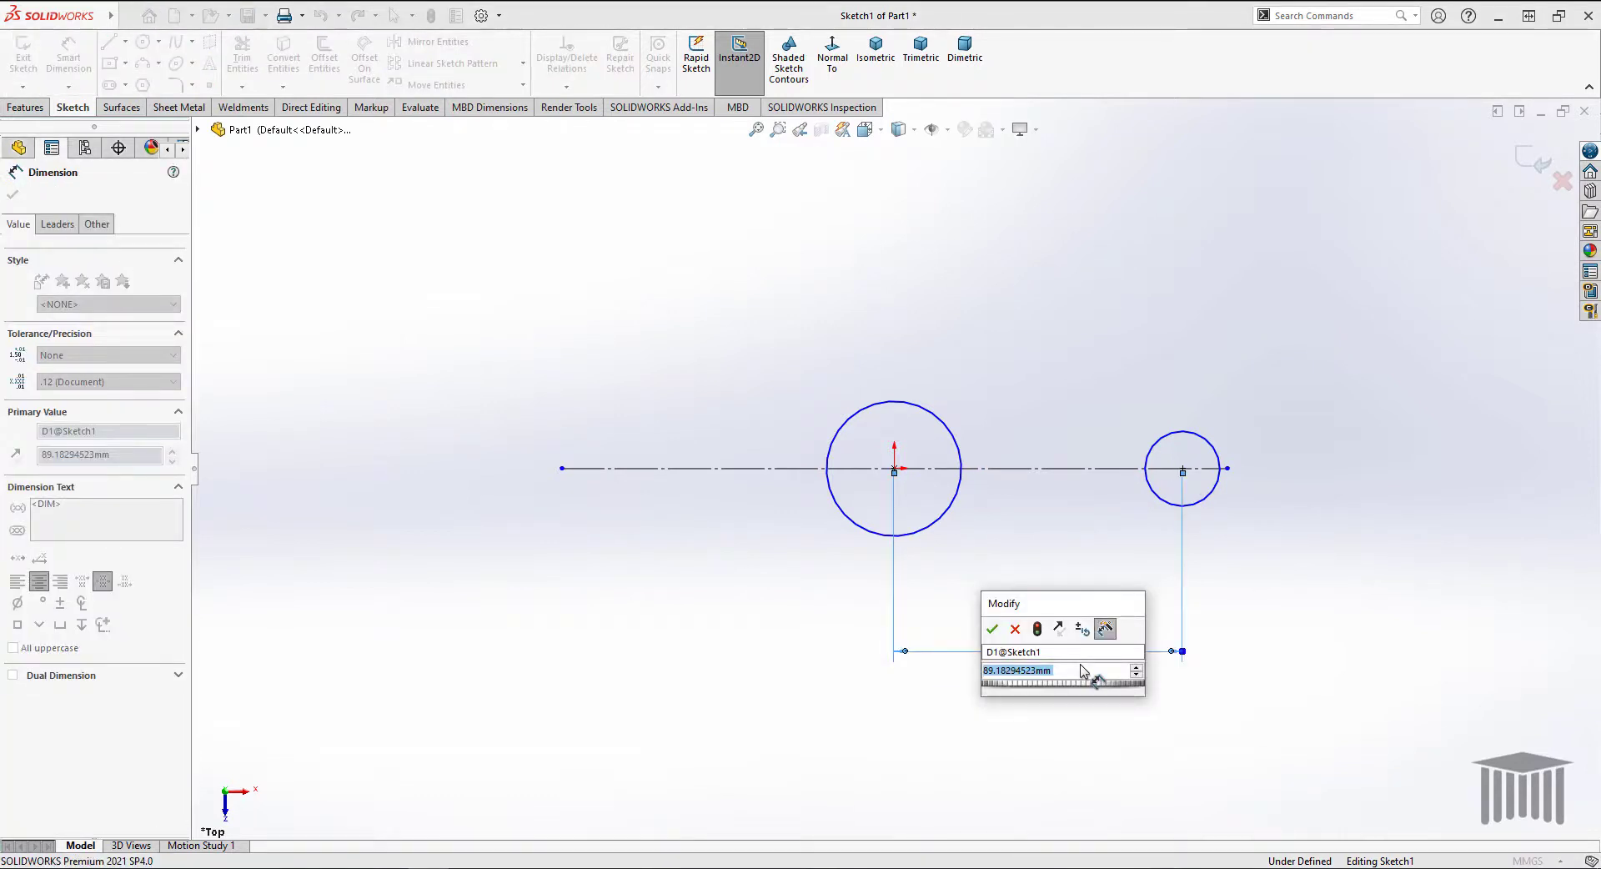
text(60)
key(Return)
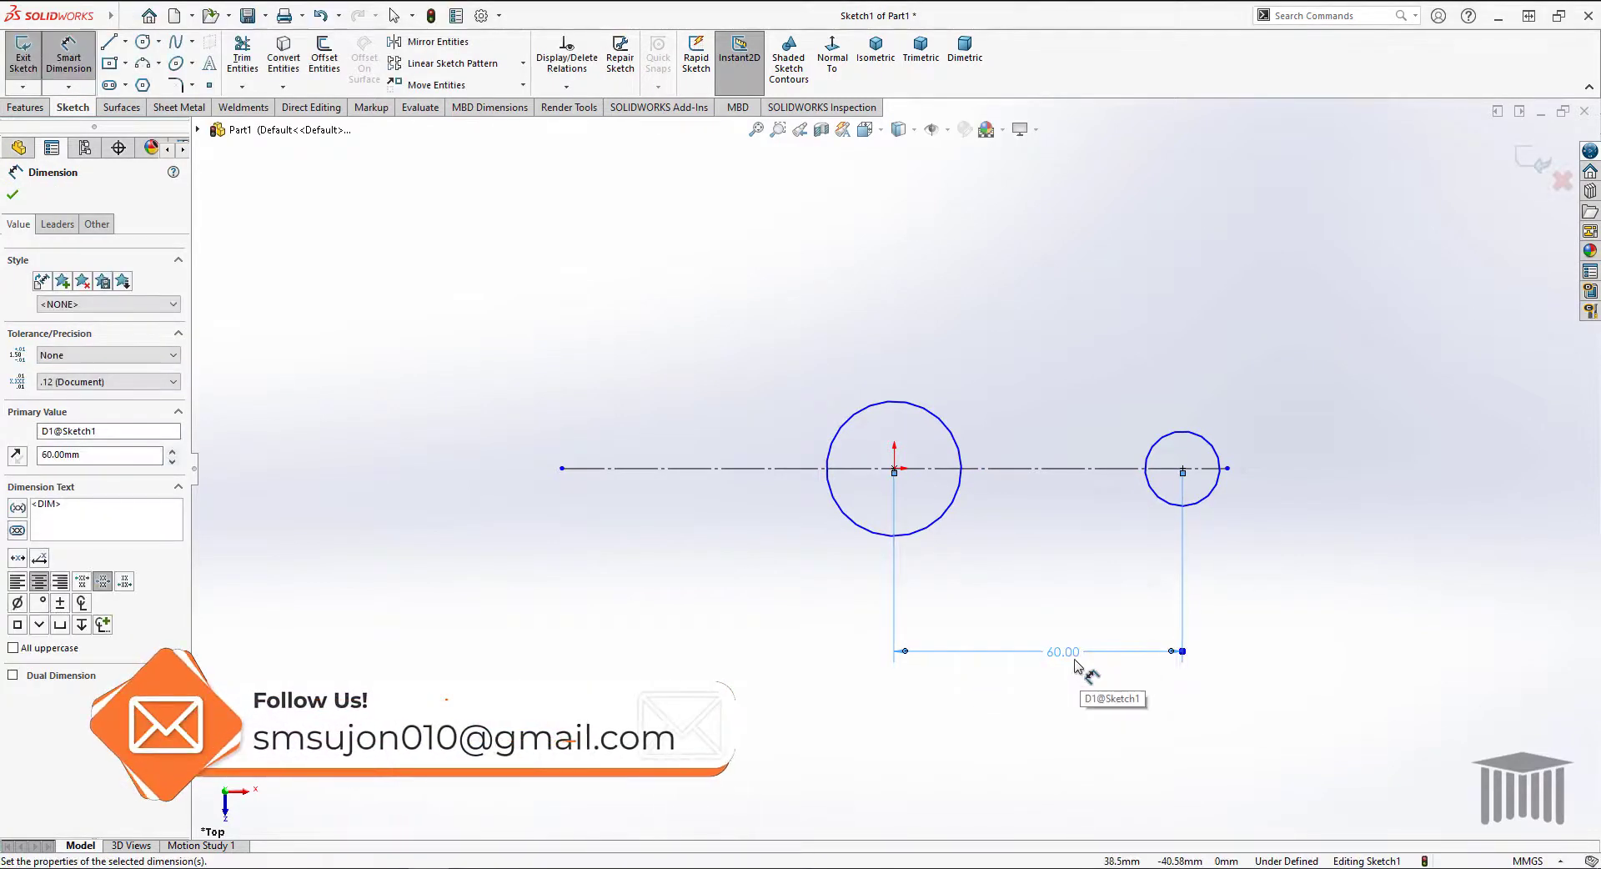
Dimension the circle at the origin and the circle on its right to a diameter of 20 mm each
click(863, 420)
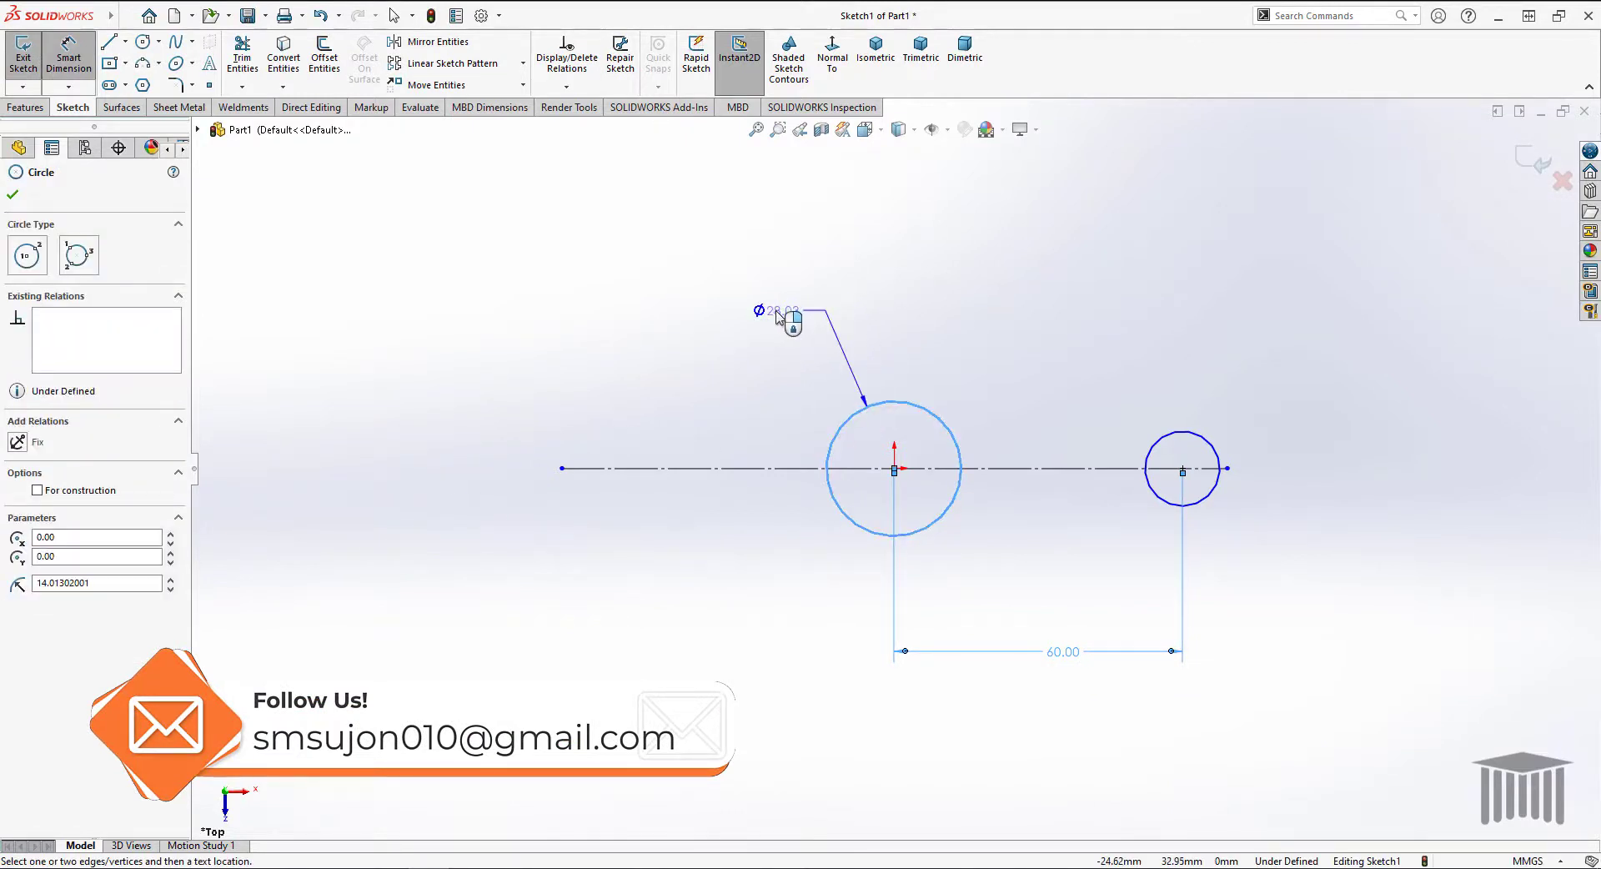
click(777, 317)
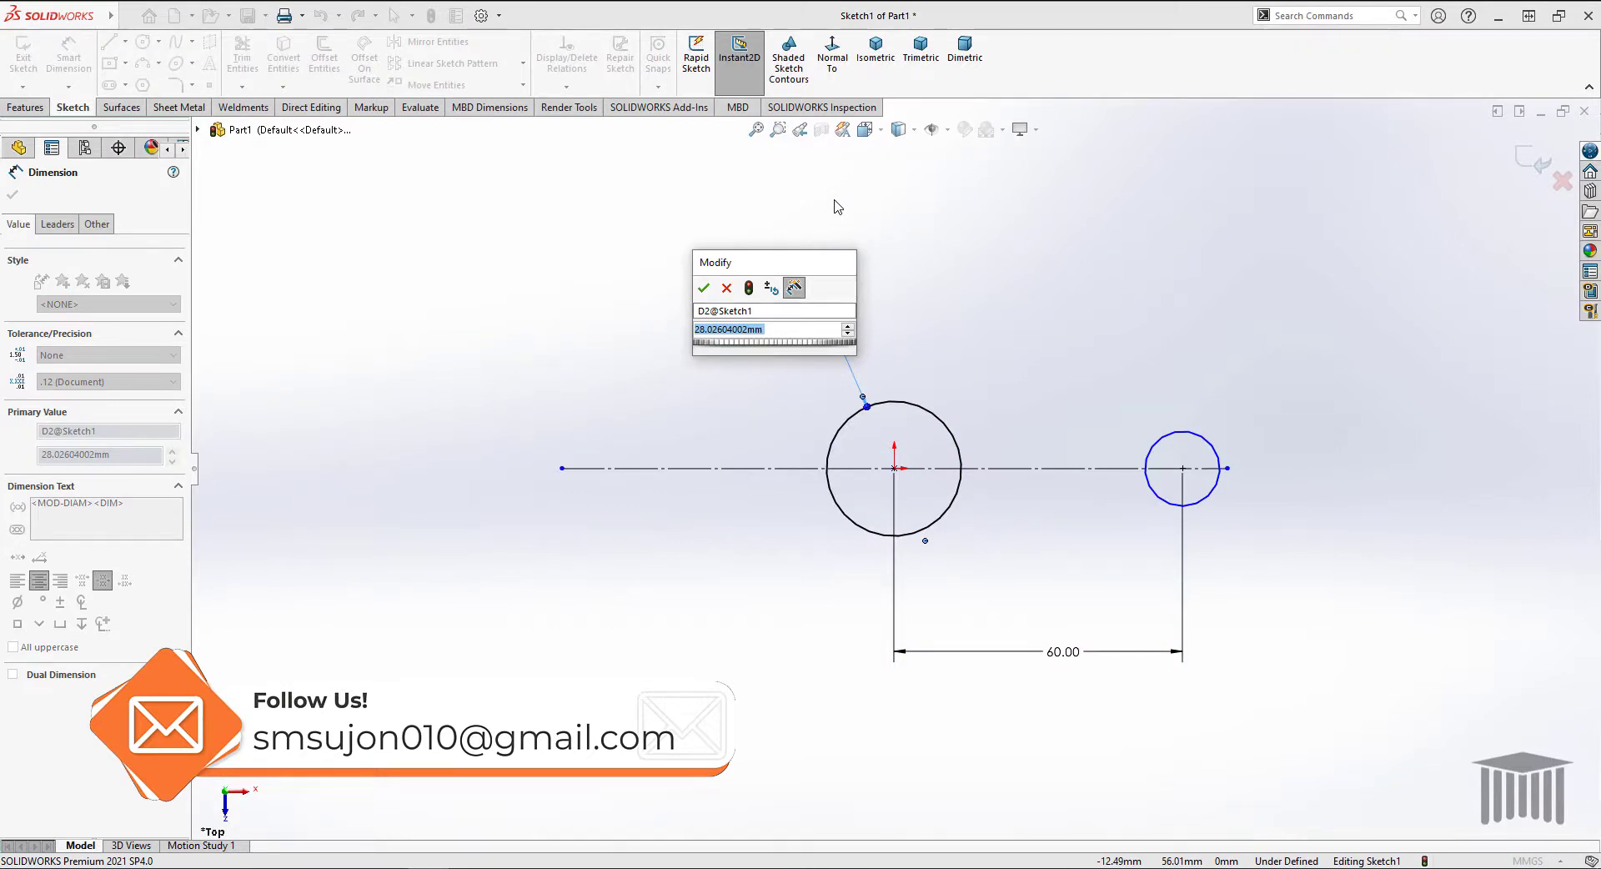
text(20)
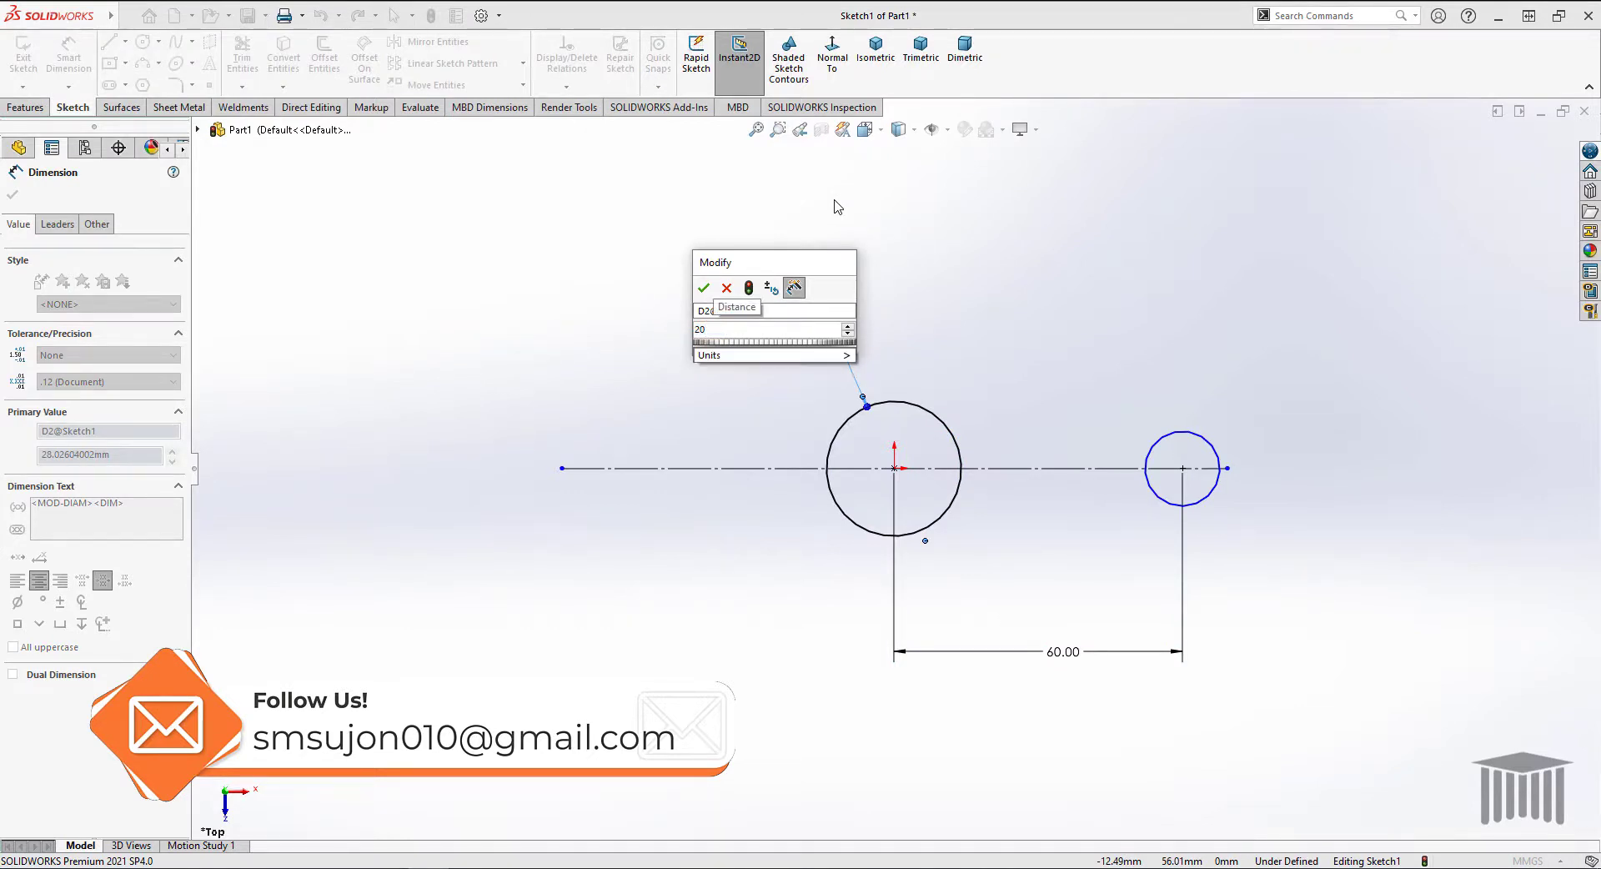
key(Return)
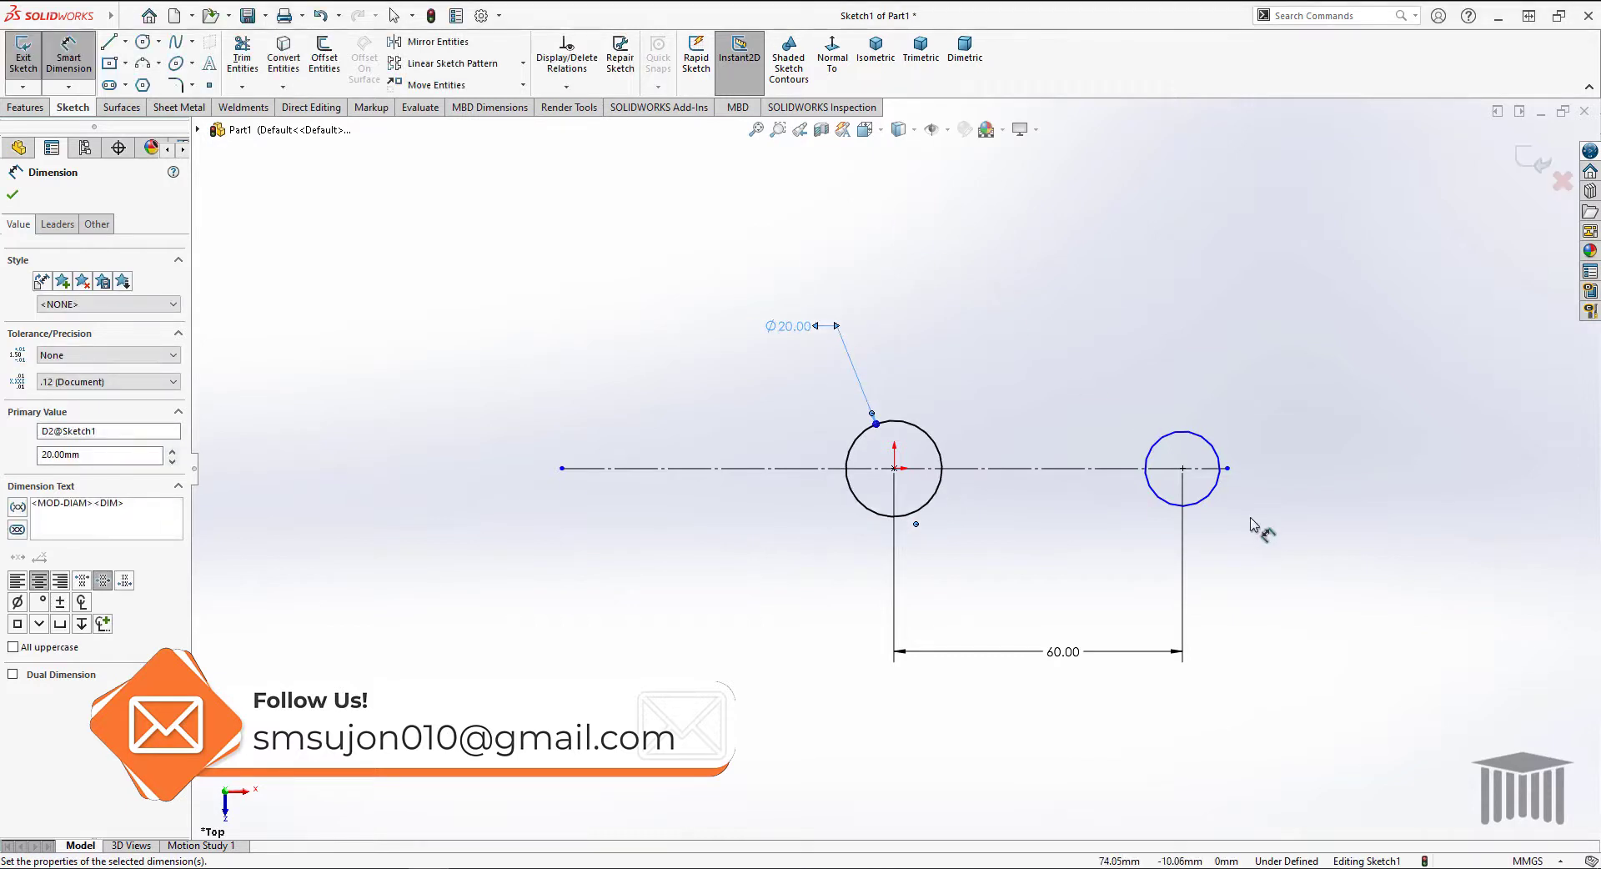
click(1219, 501)
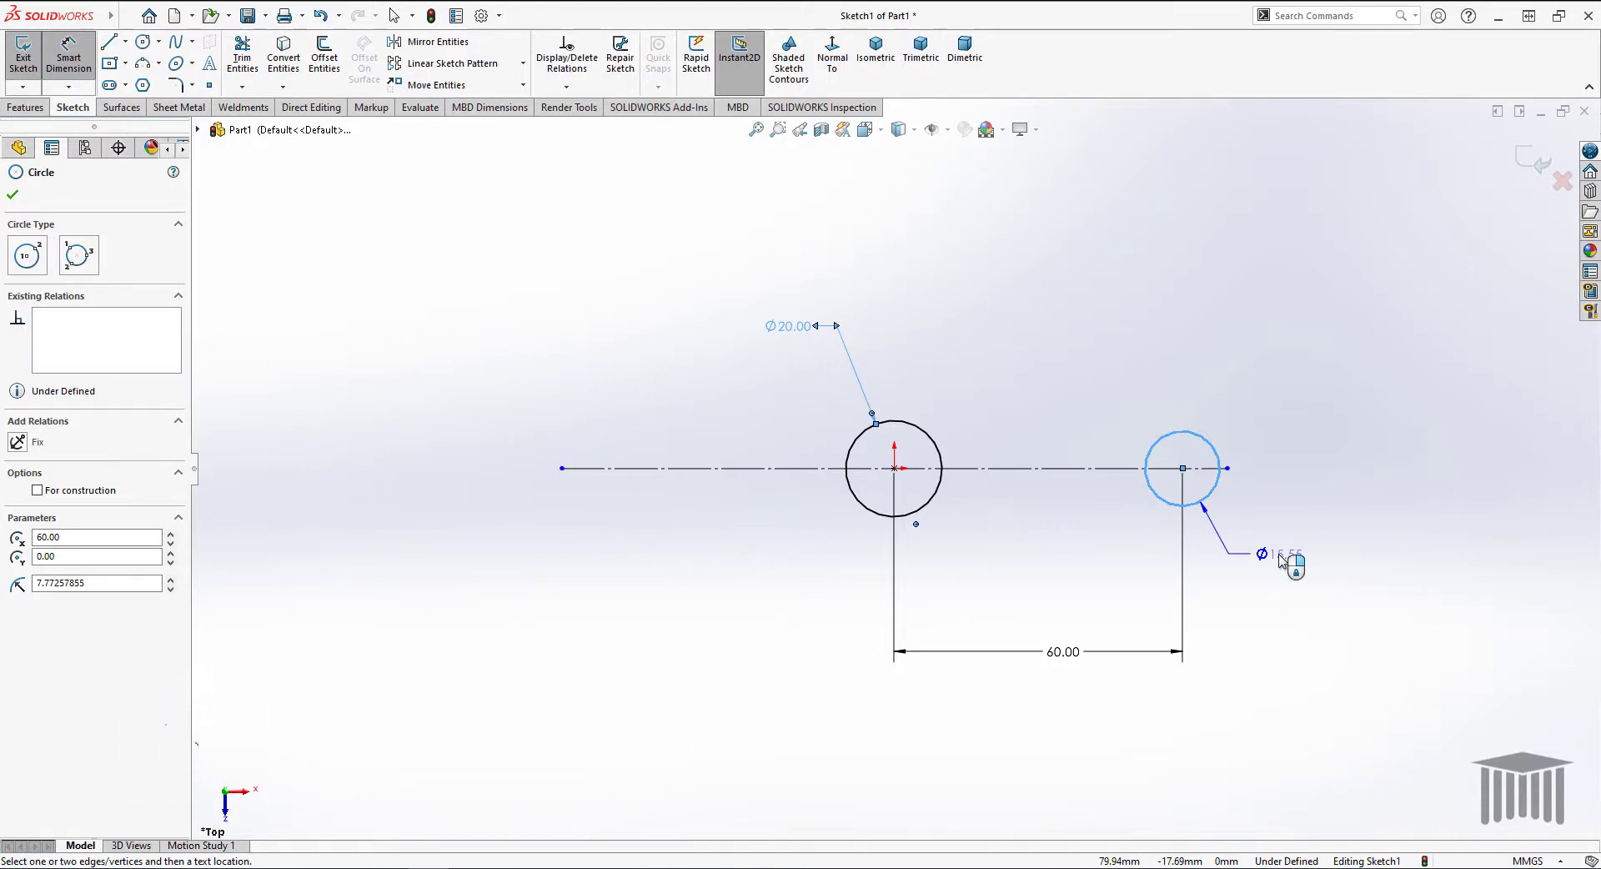
click(1282, 559)
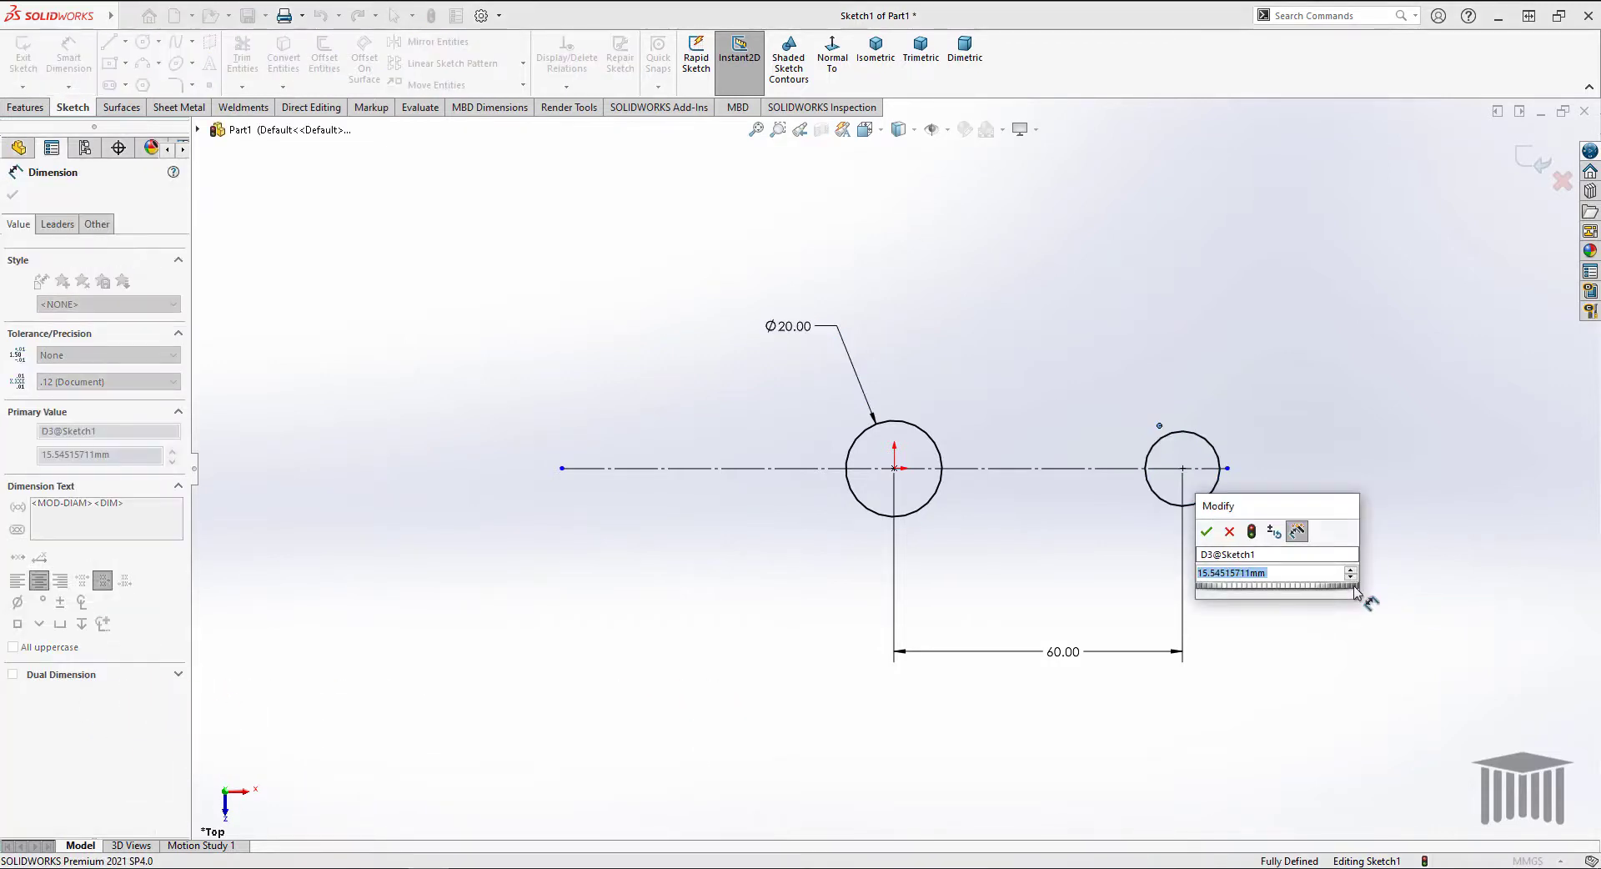
text(20)
key(Return)
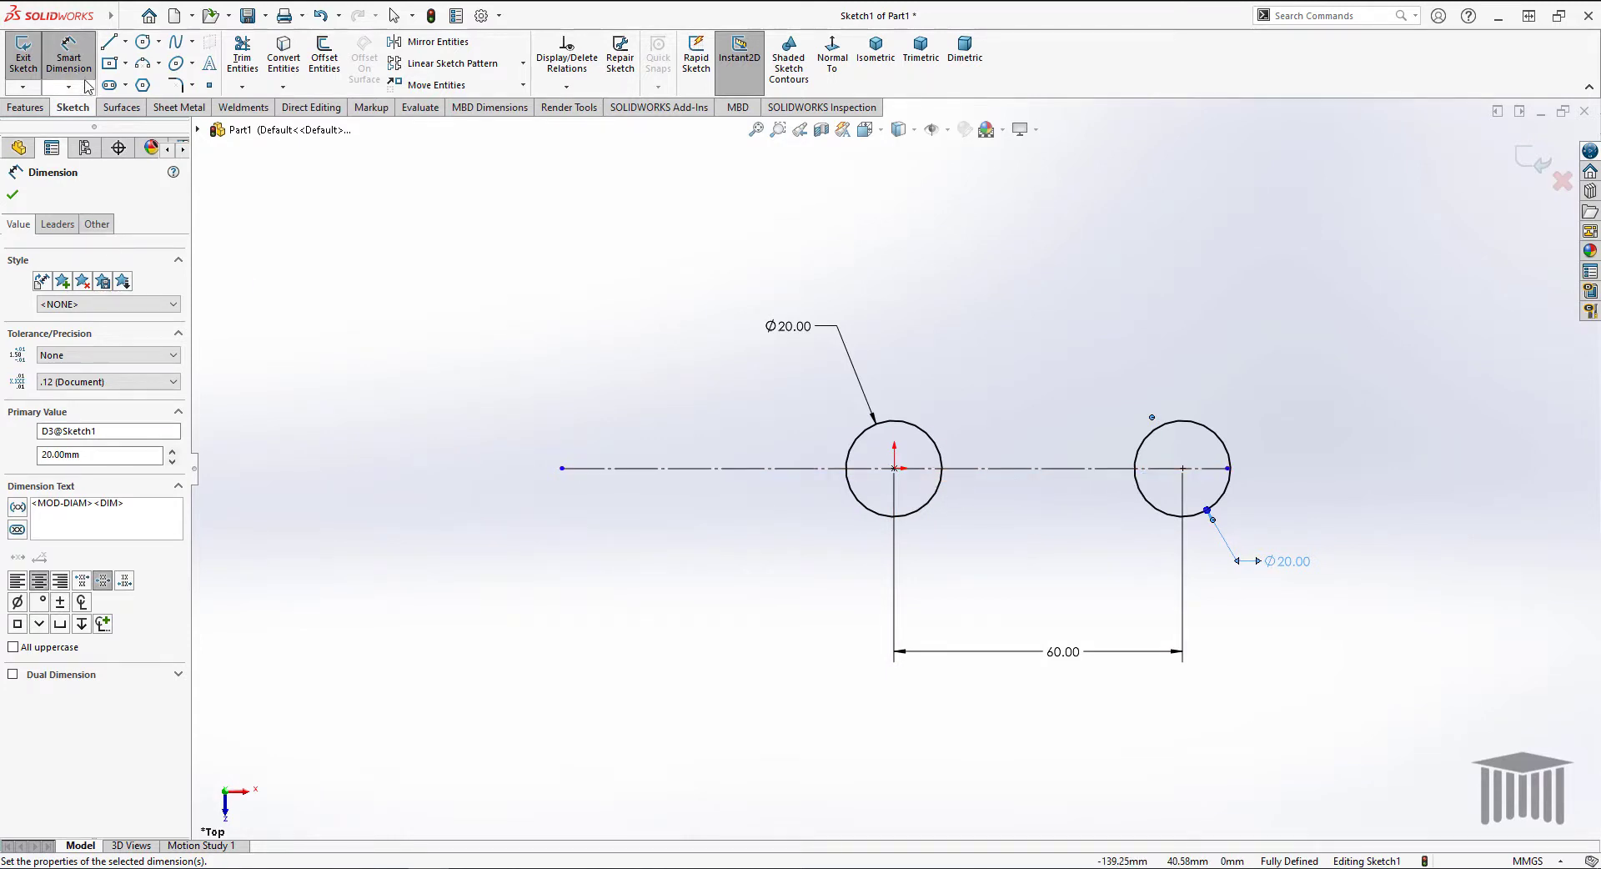
Sketch a larger circle around each 20 mm circle, about 36 mm in diameter around the right one and about 40 mm around the left one
click(142, 41)
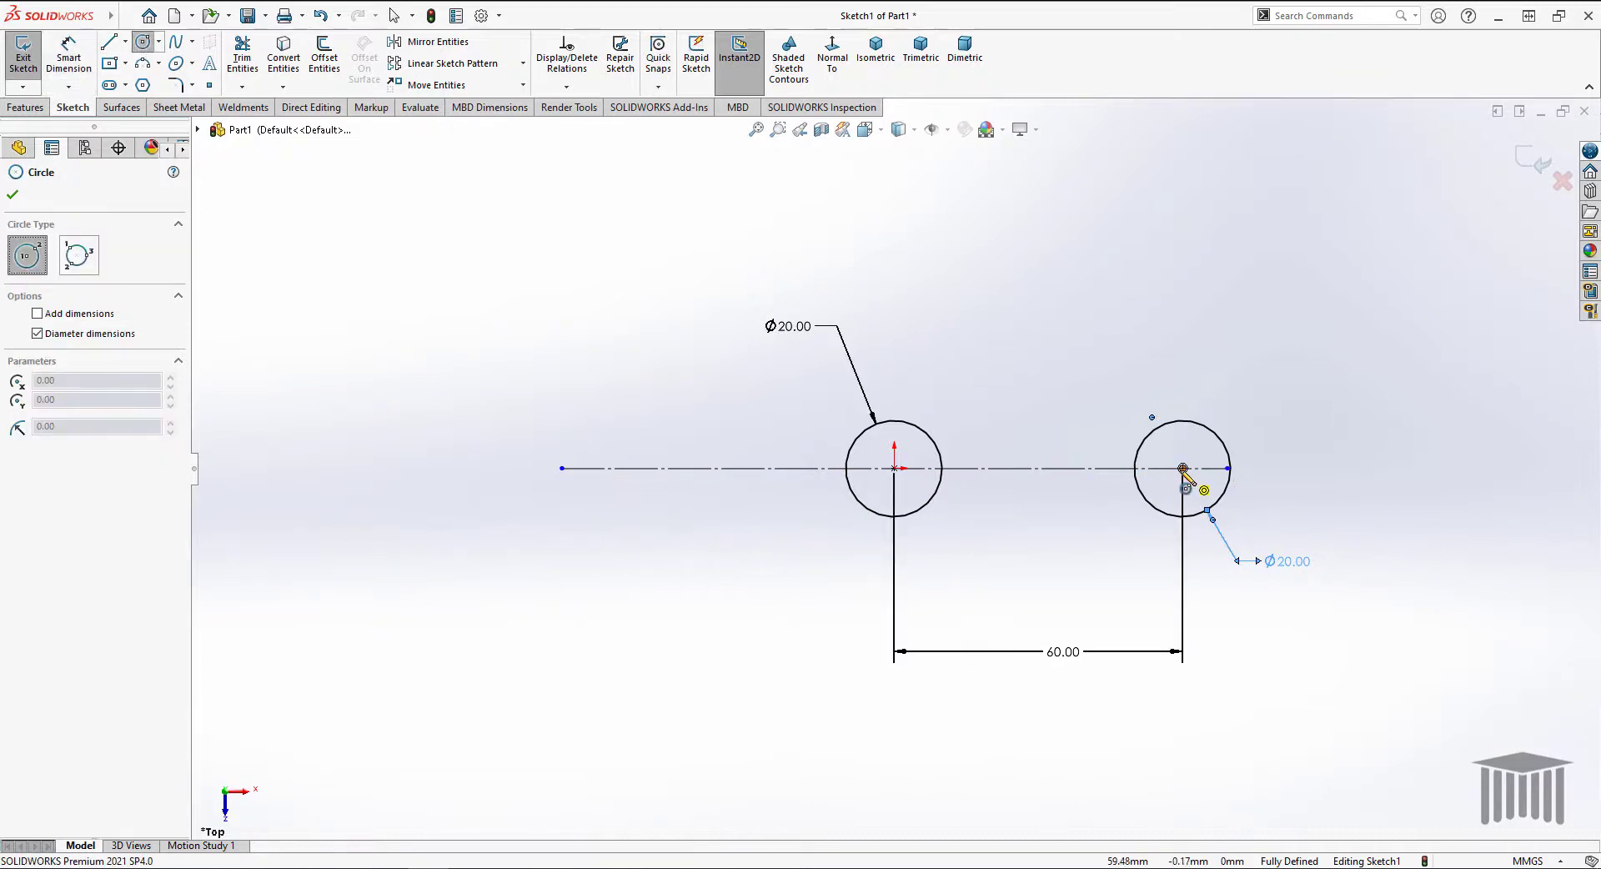
click(1182, 468)
click(1235, 542)
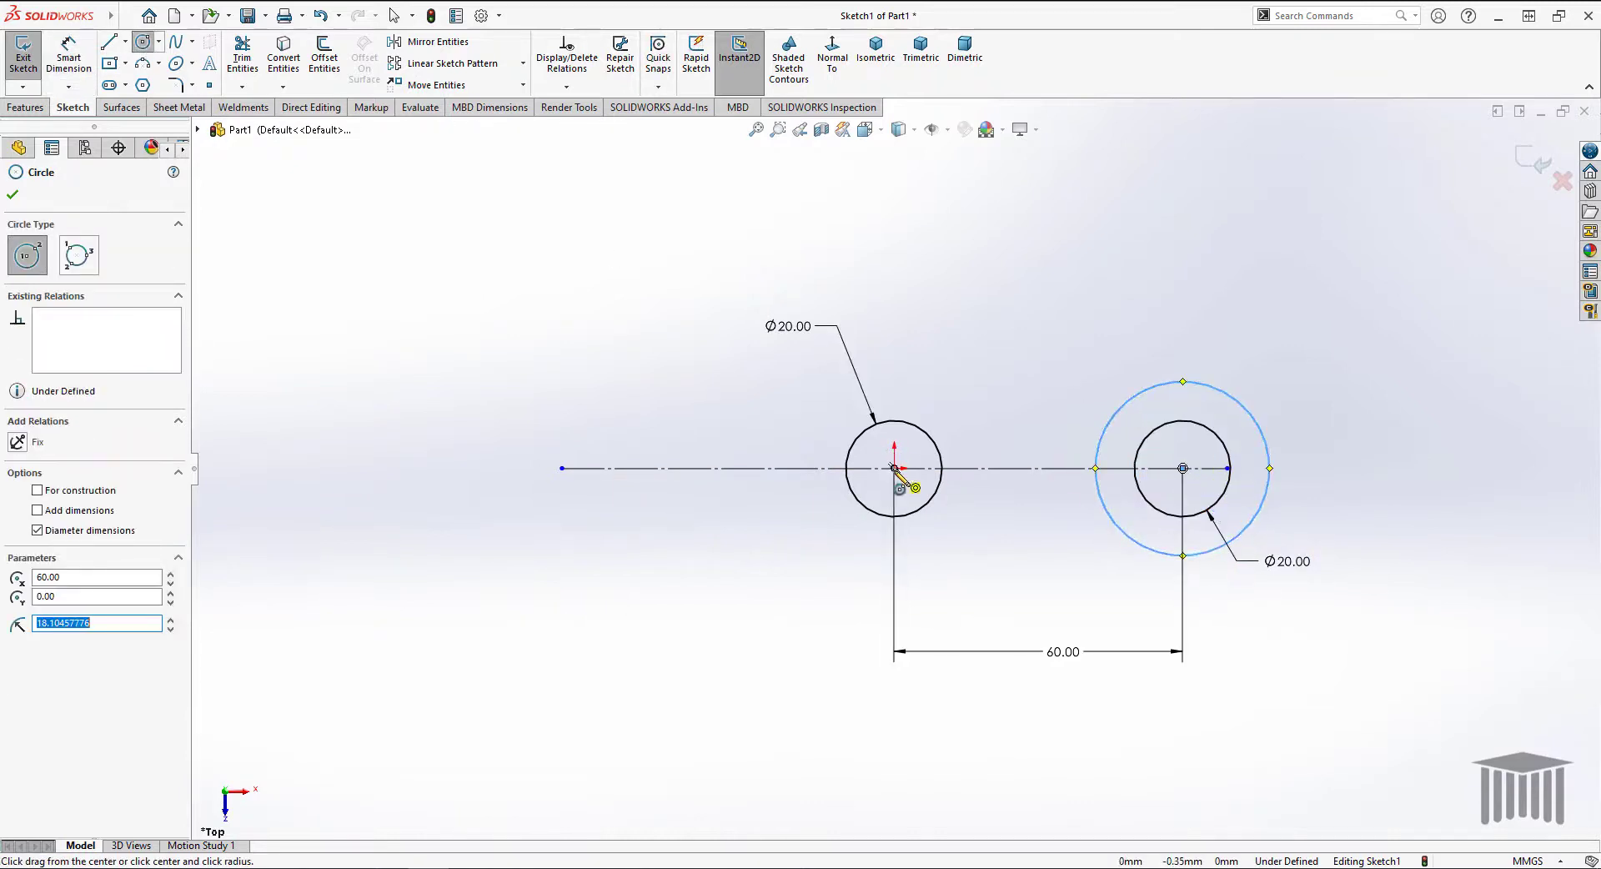
click(894, 468)
click(940, 549)
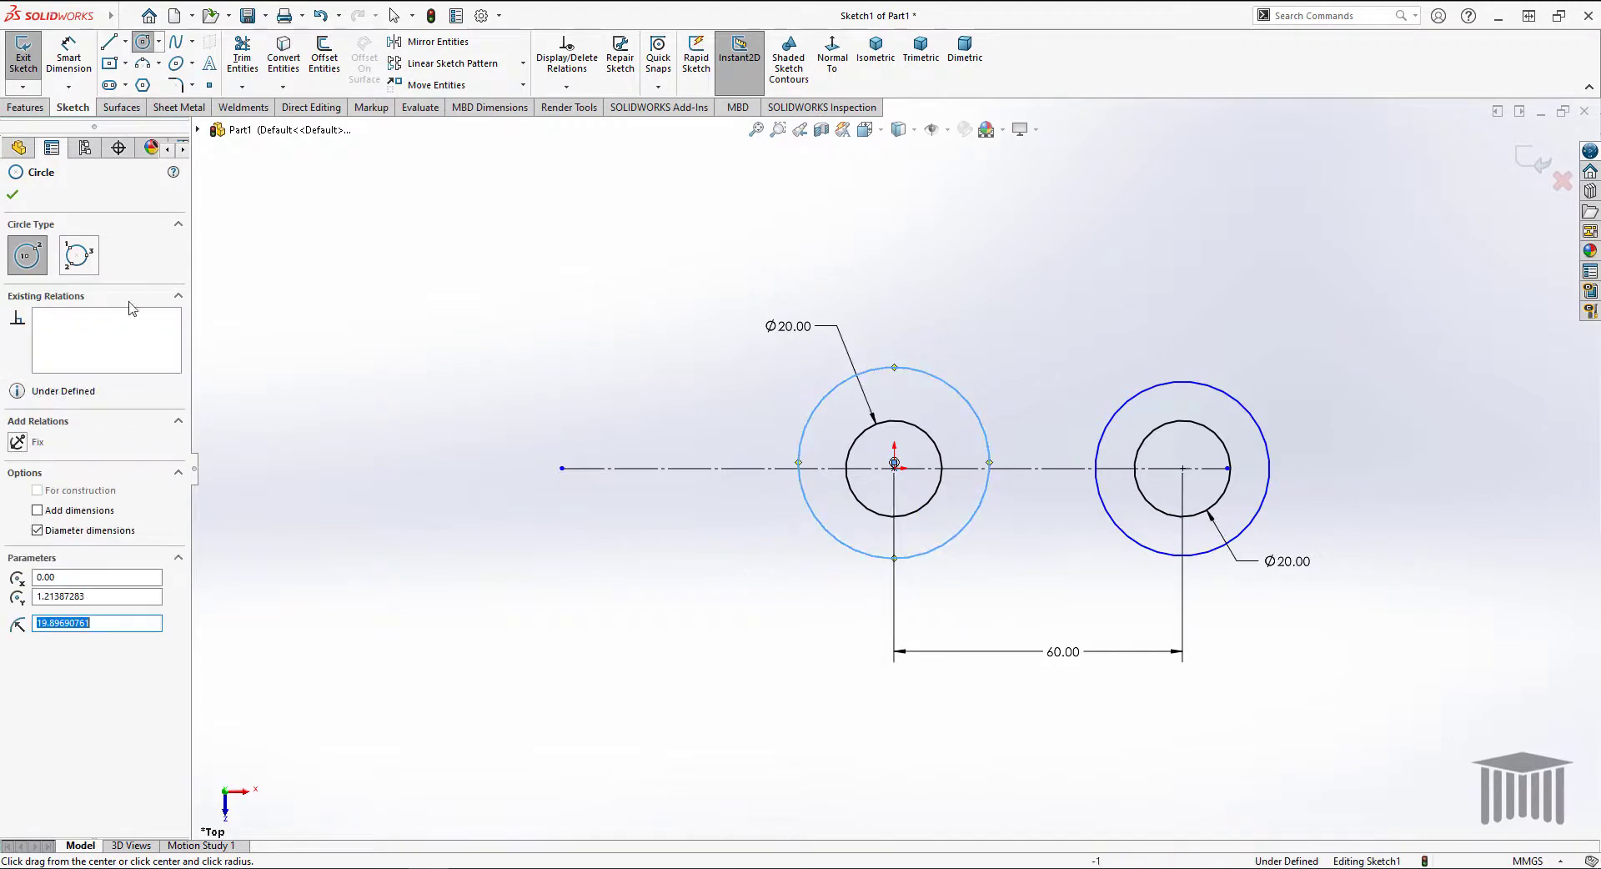
click(13, 196)
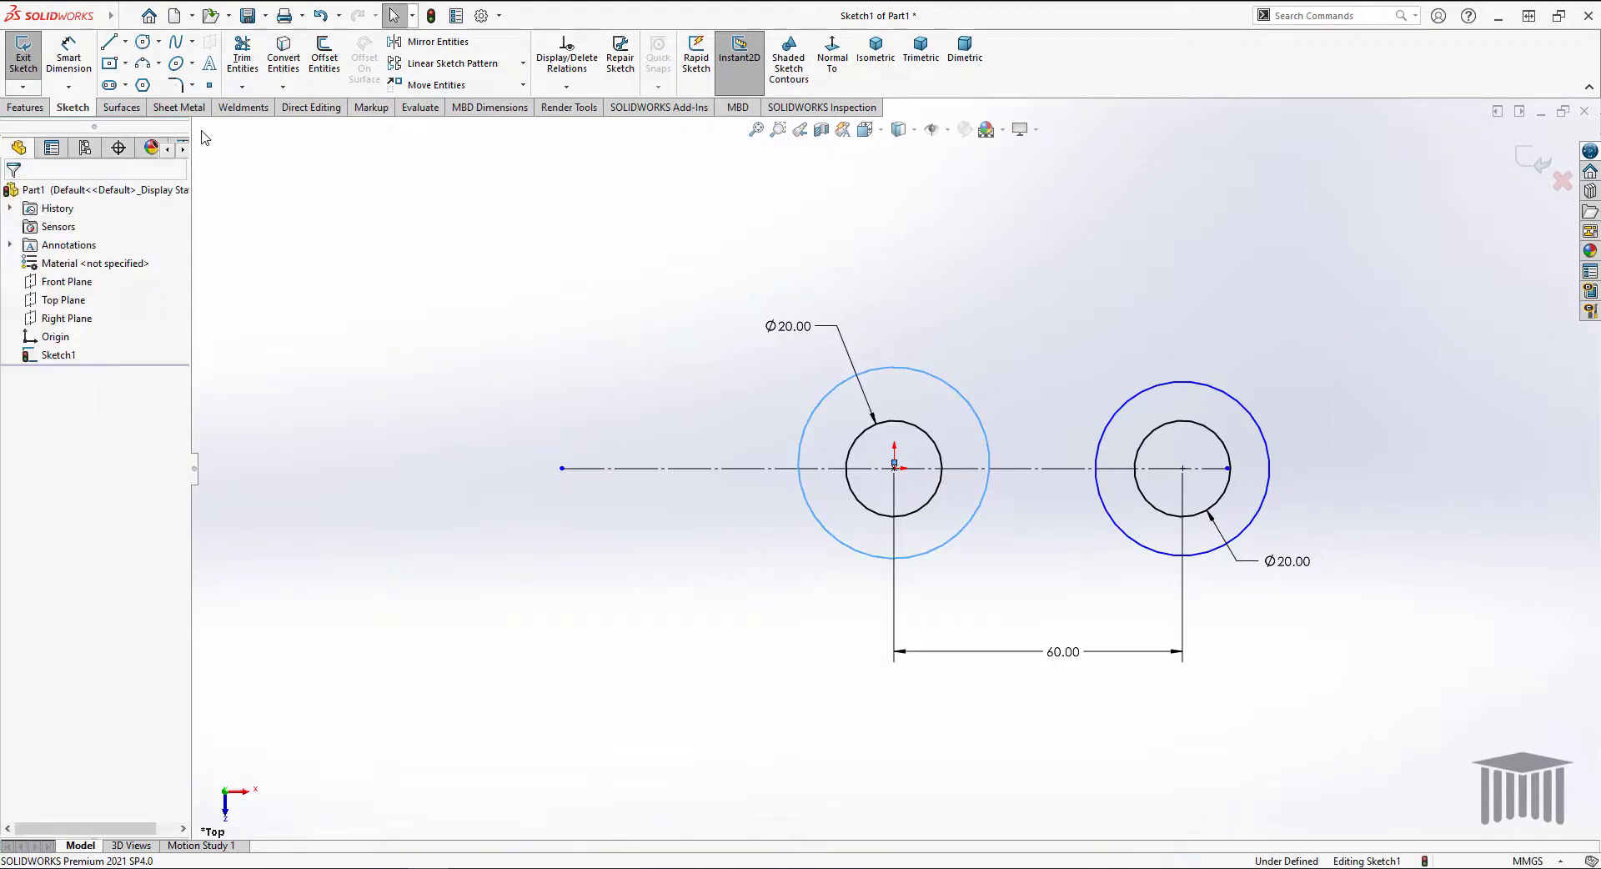
Dimension the off-centre outer circle around the origin to a diameter of 40 mm
key(d)
click(970, 398)
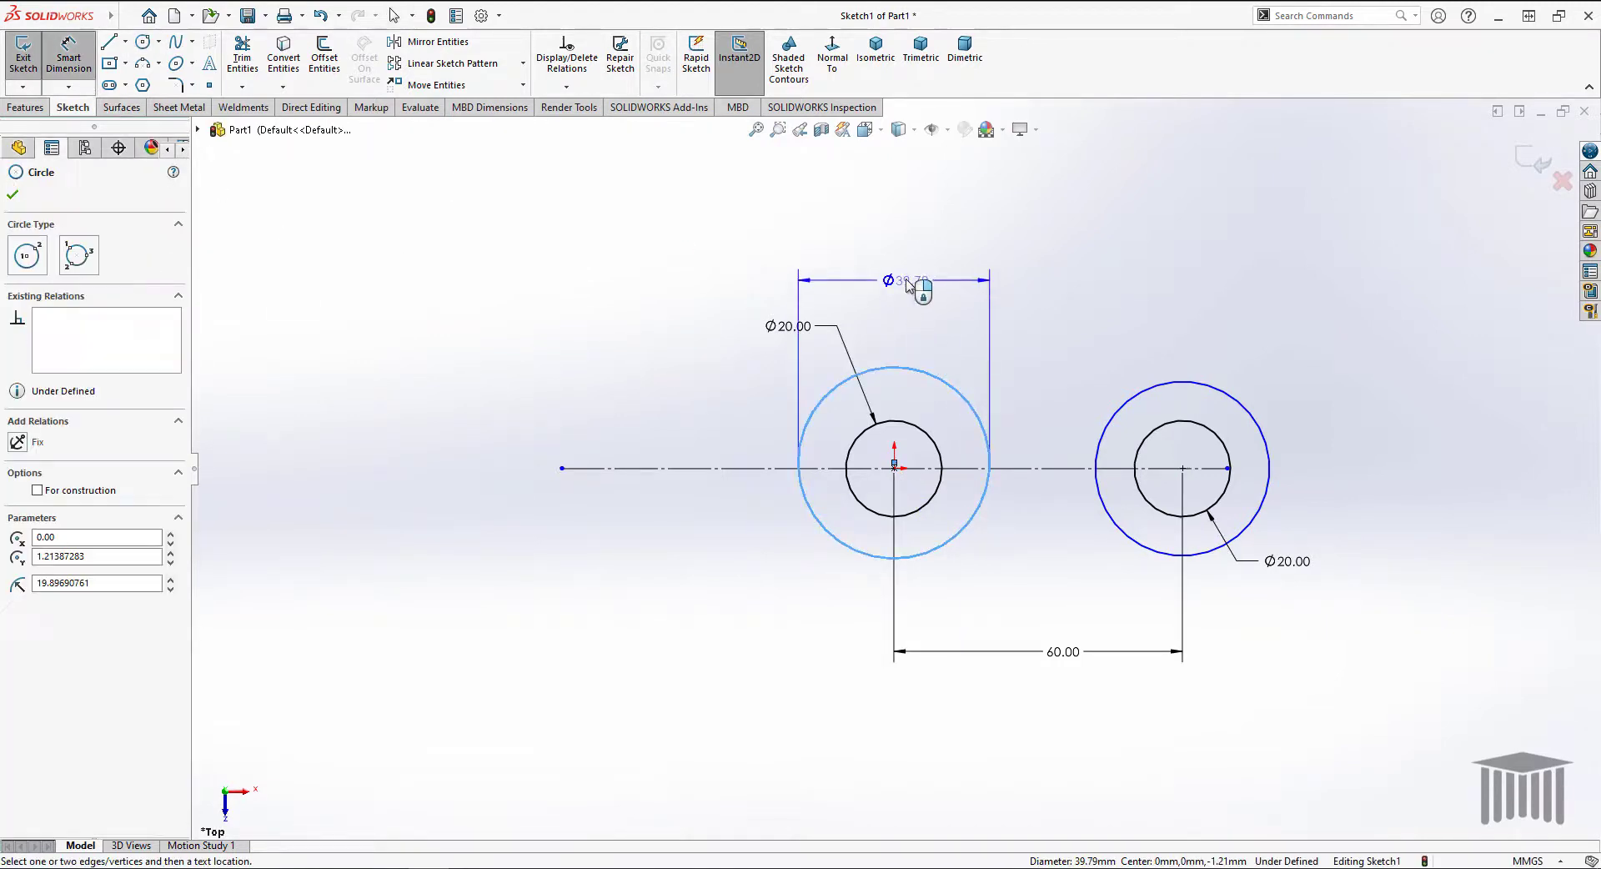
click(712, 354)
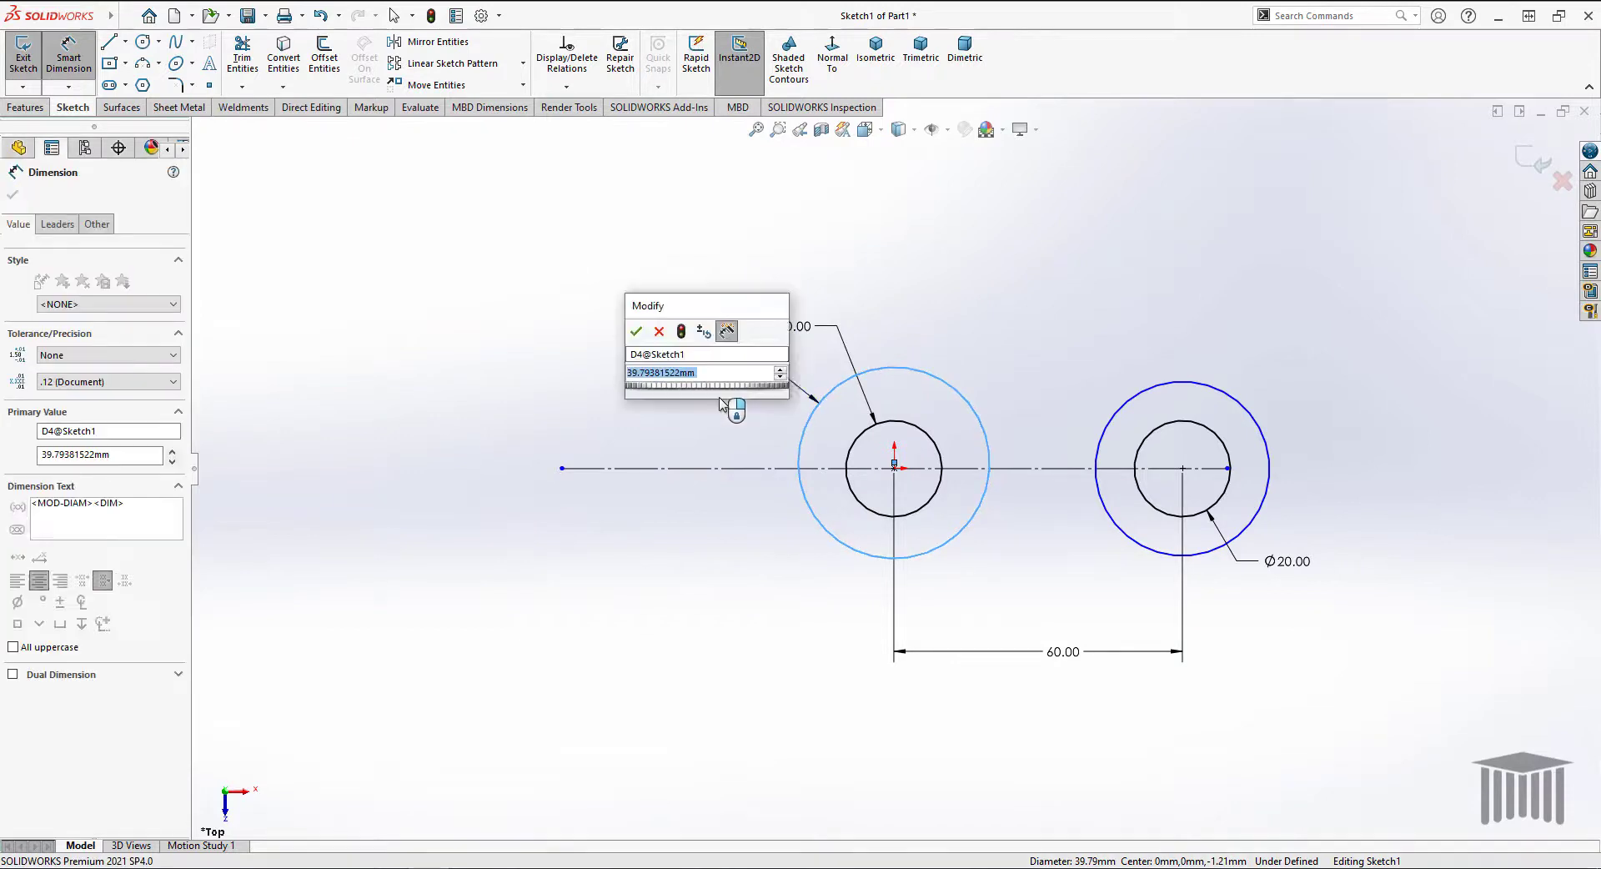
text(40)
key(Return)
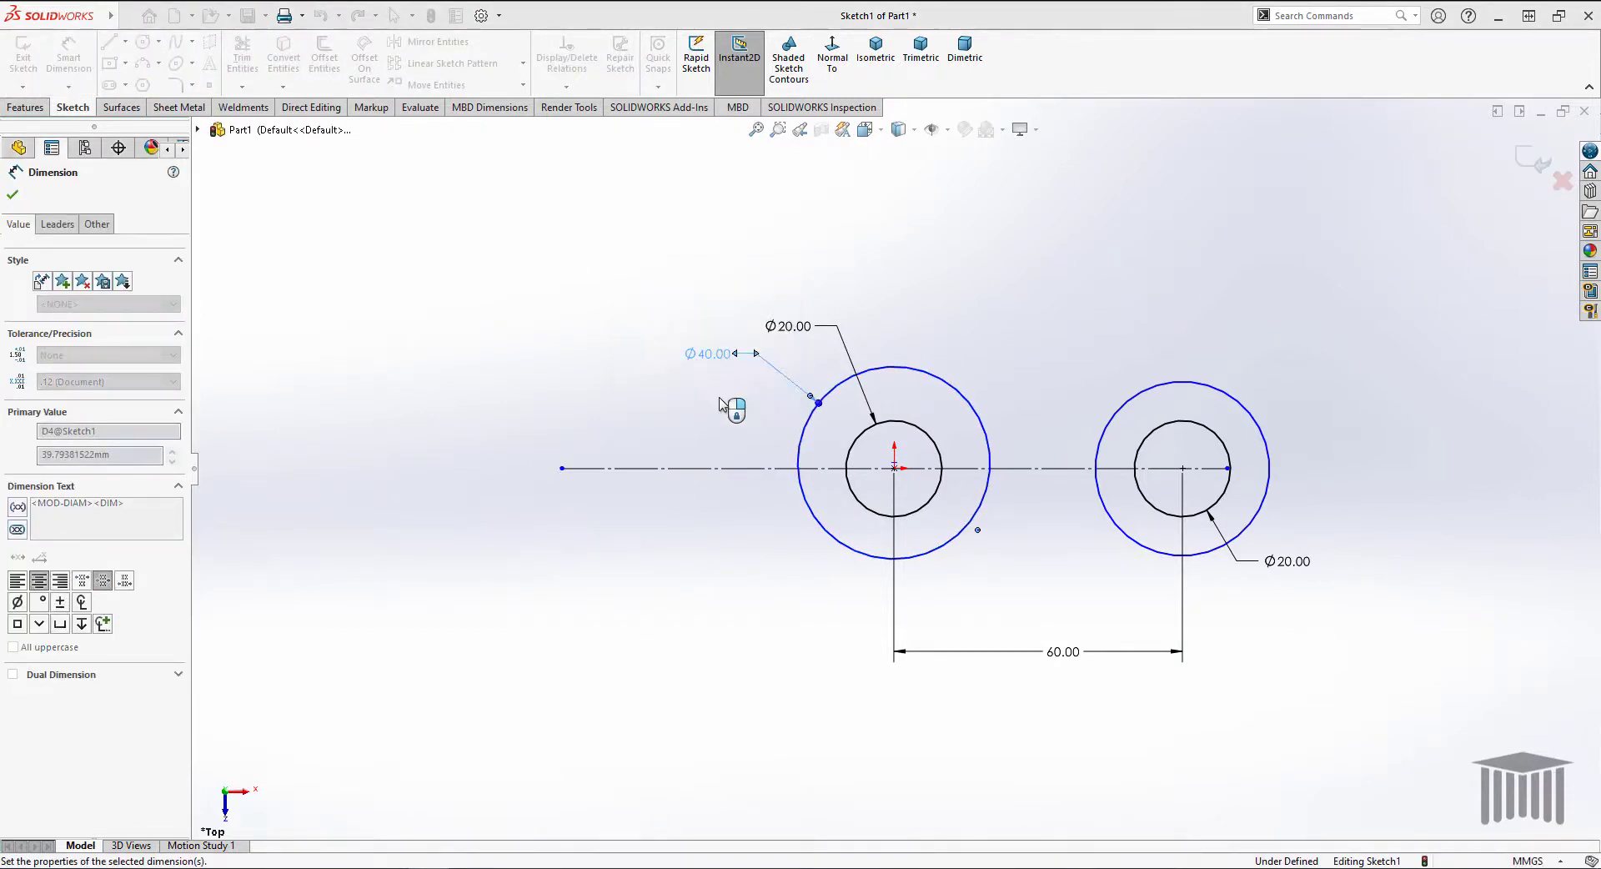
Dimension the outer circle around the right 20 mm circle to a diameter of 40 mm
click(1230, 409)
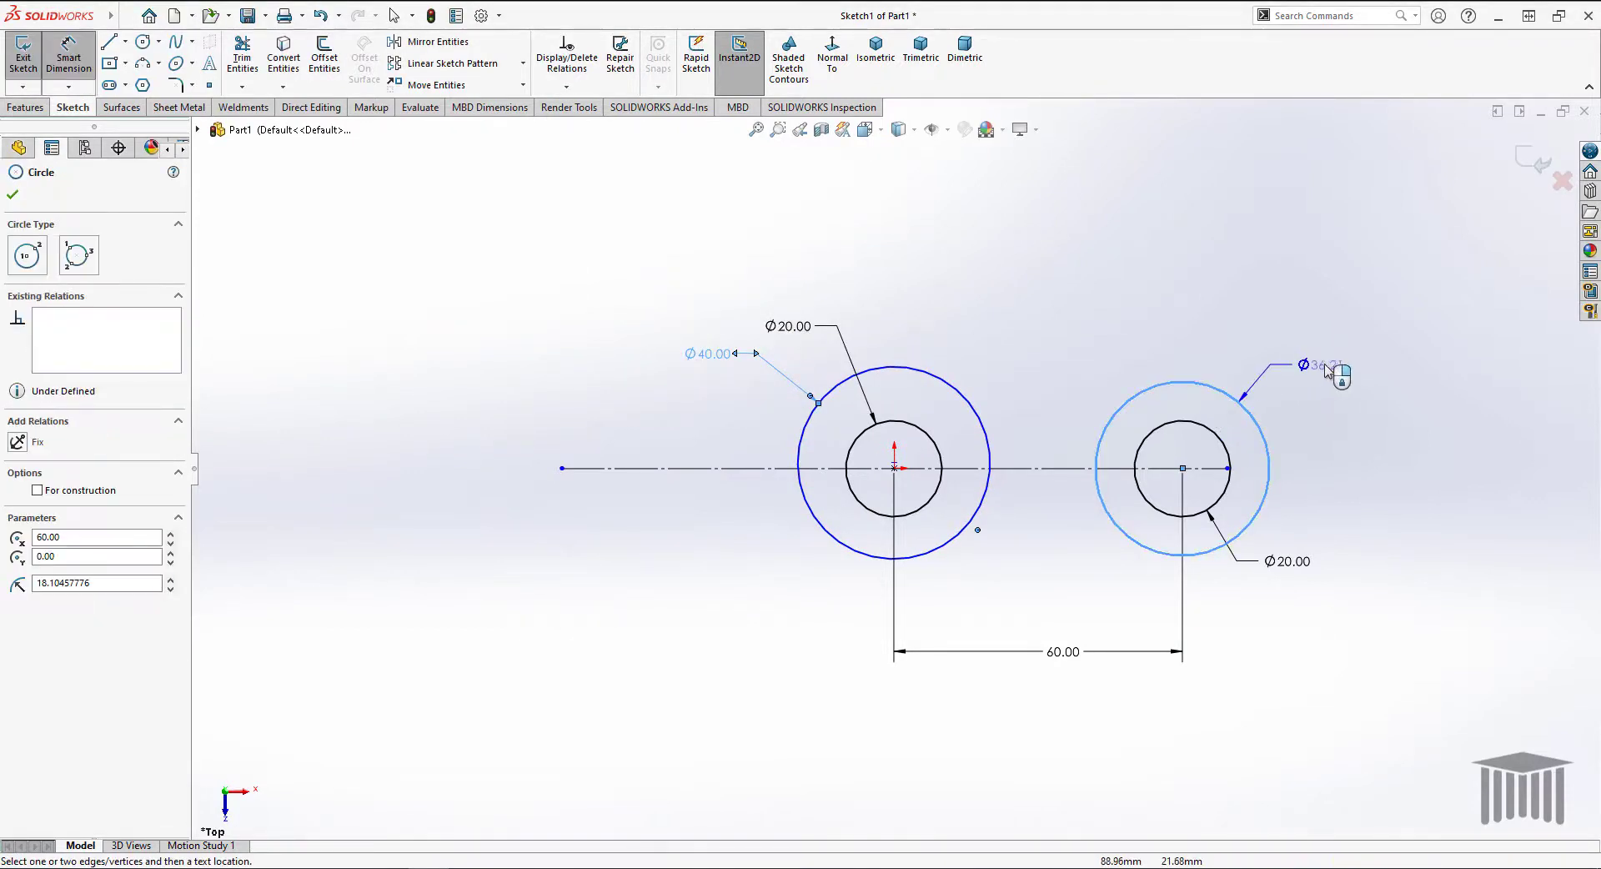
click(1334, 365)
text(40)
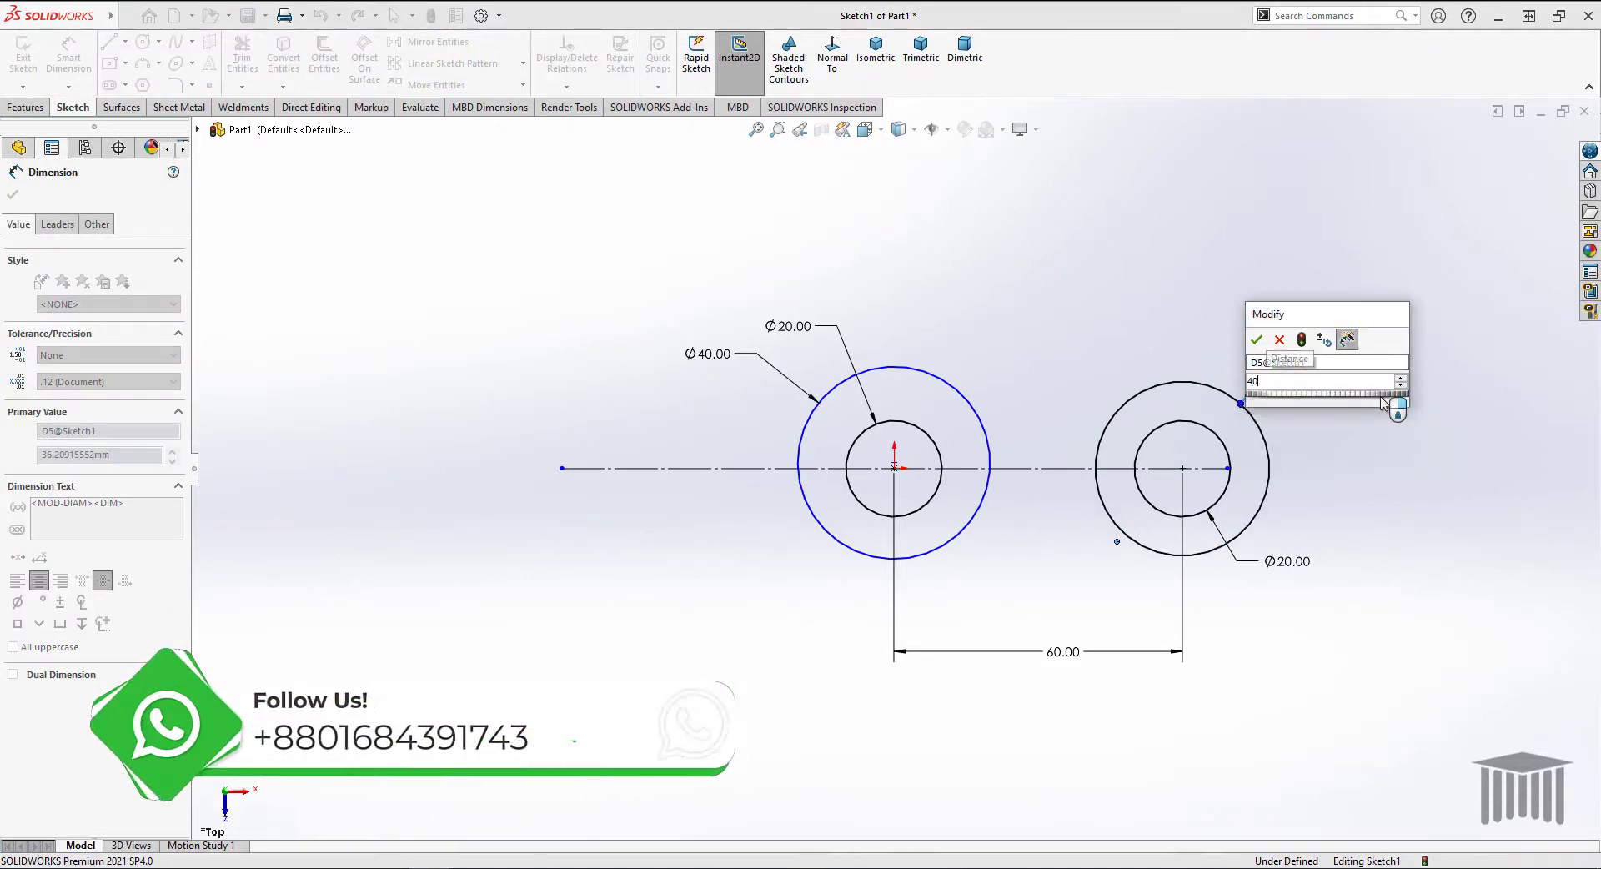
key(Return)
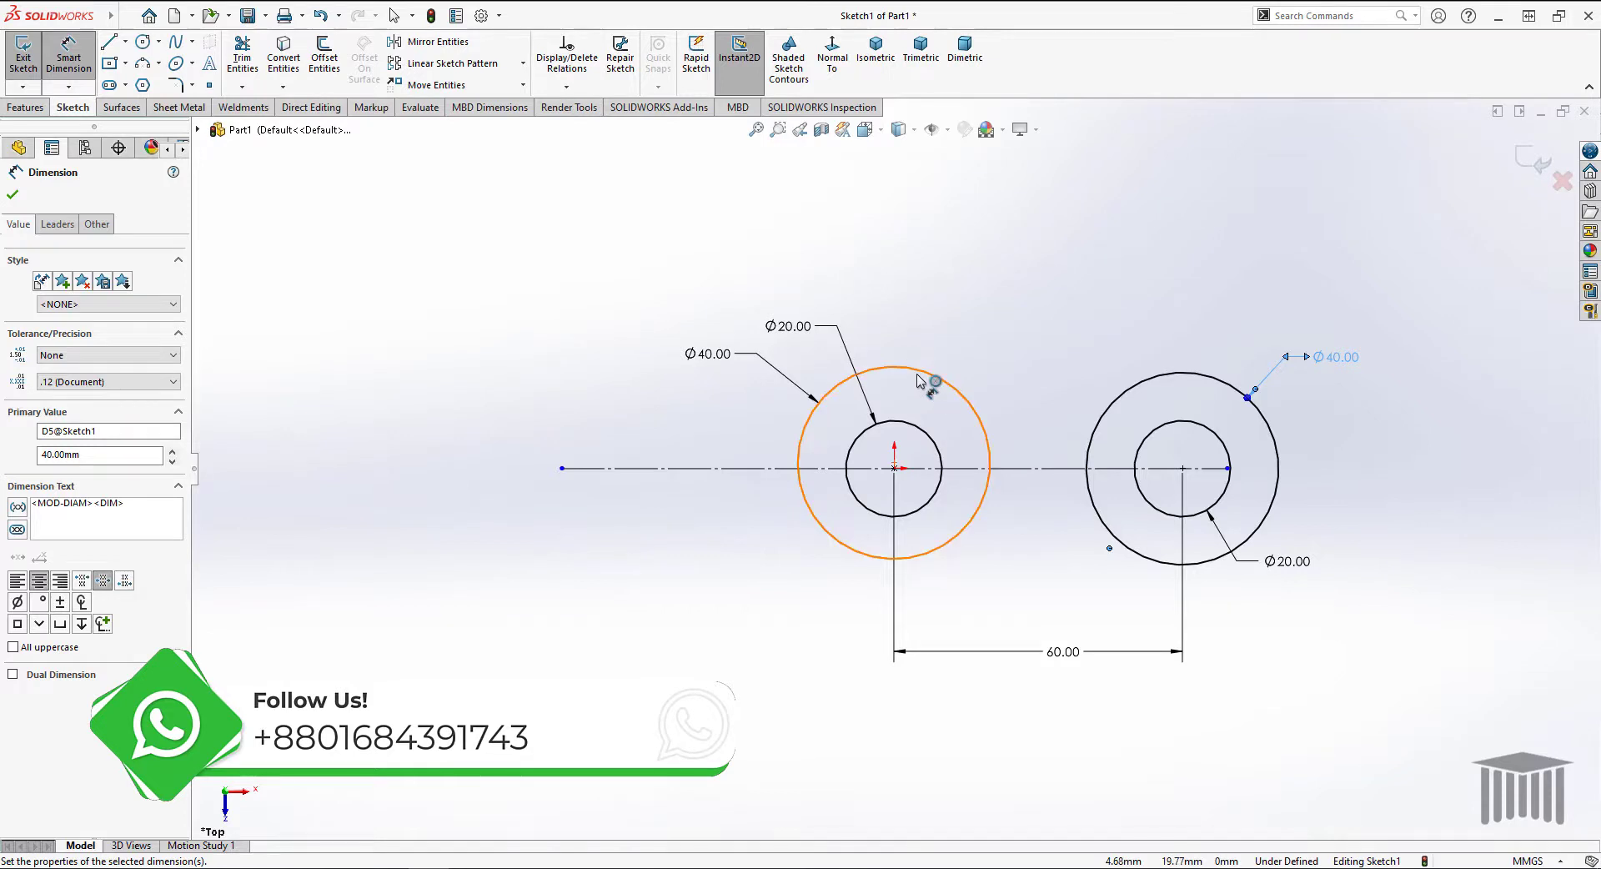
click(13, 196)
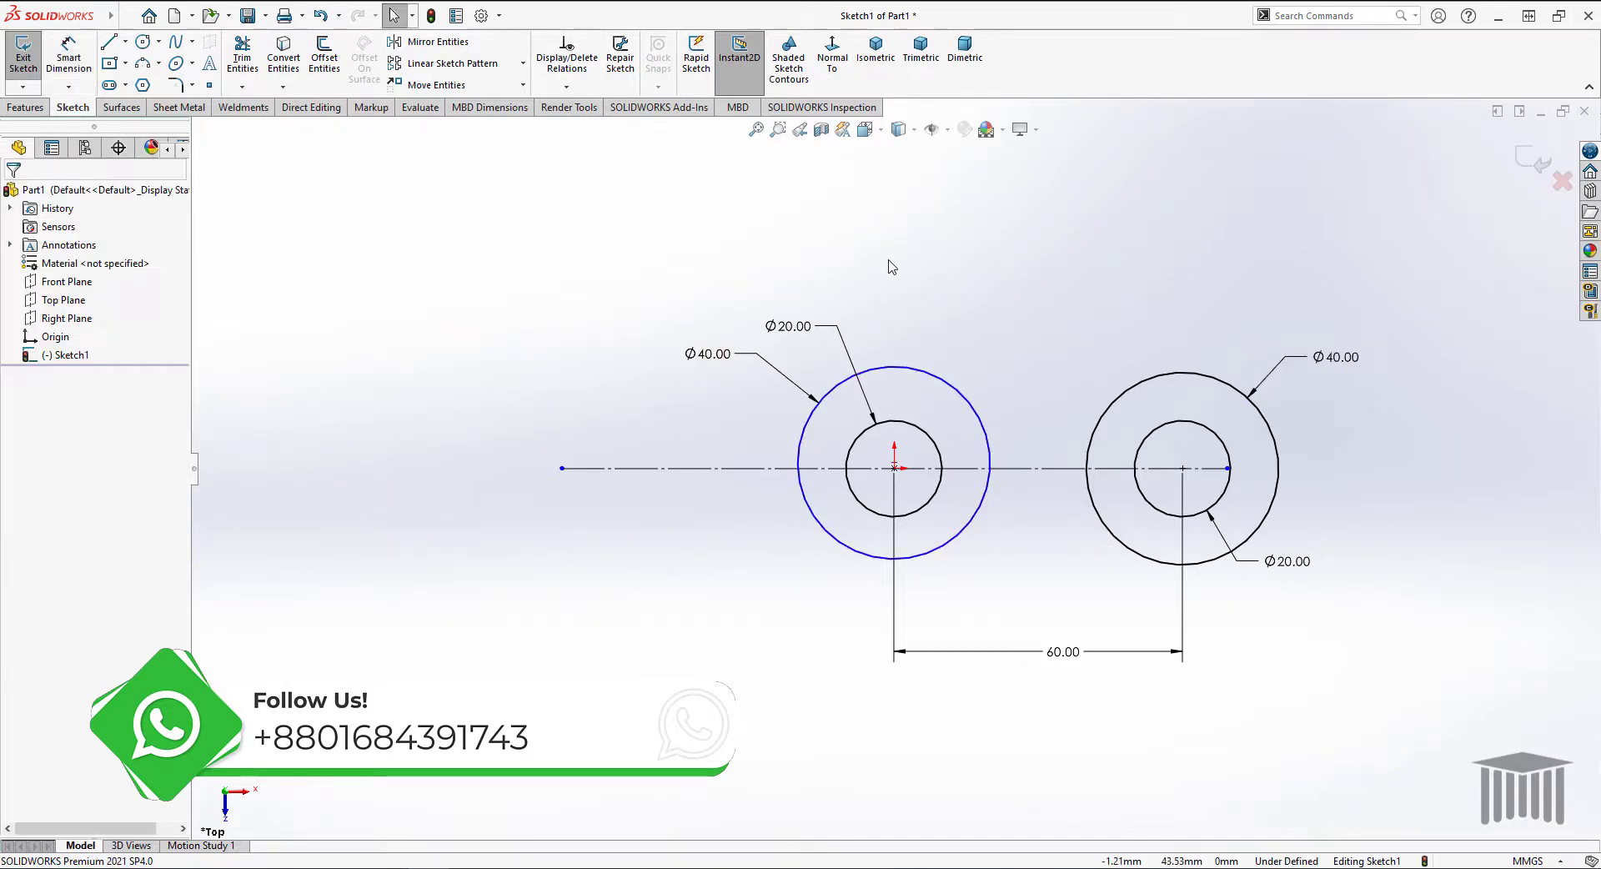
Delete the off-centre 40 mm circle around the origin together with its diameter dimension
click(920, 375)
key(Delete)
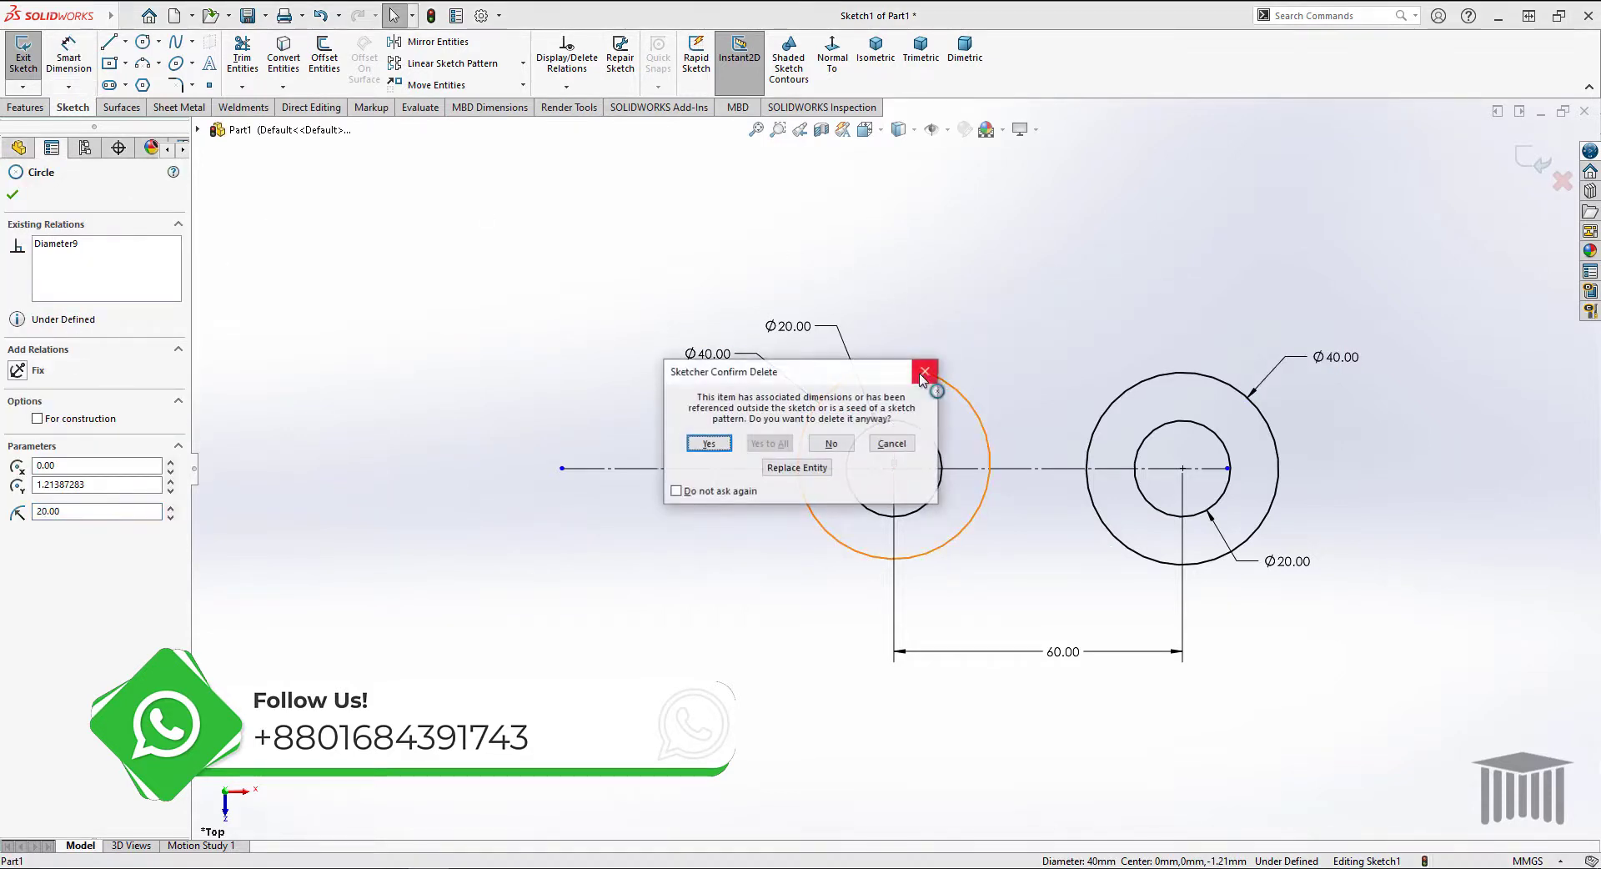
click(762, 431)
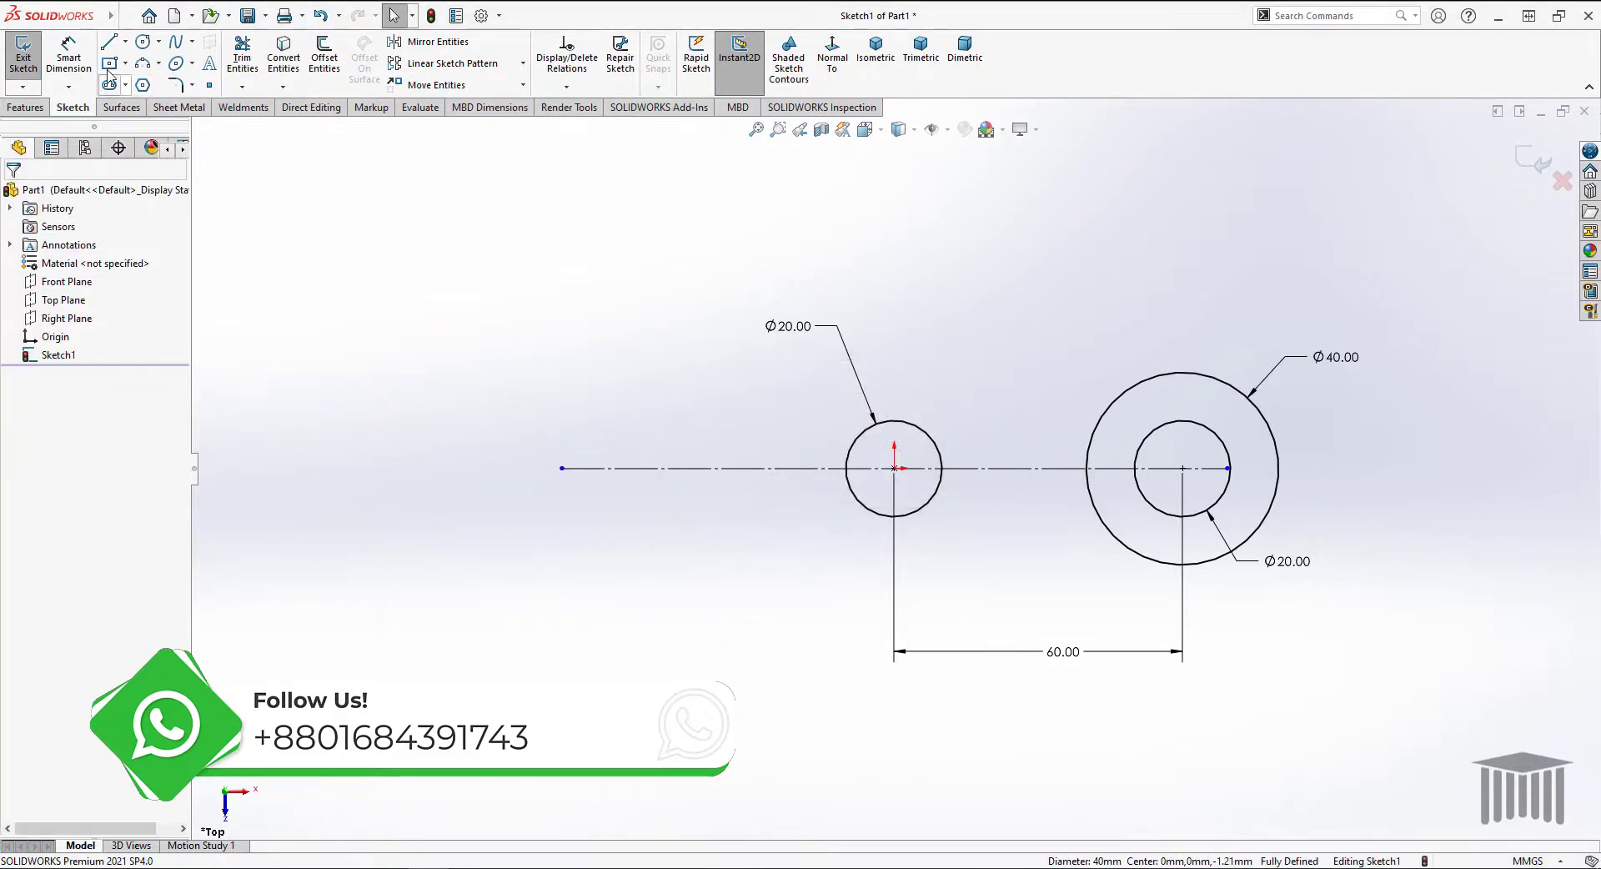
Sketch a new outer circle about 39 mm in diameter centred exactly on the origin
click(143, 41)
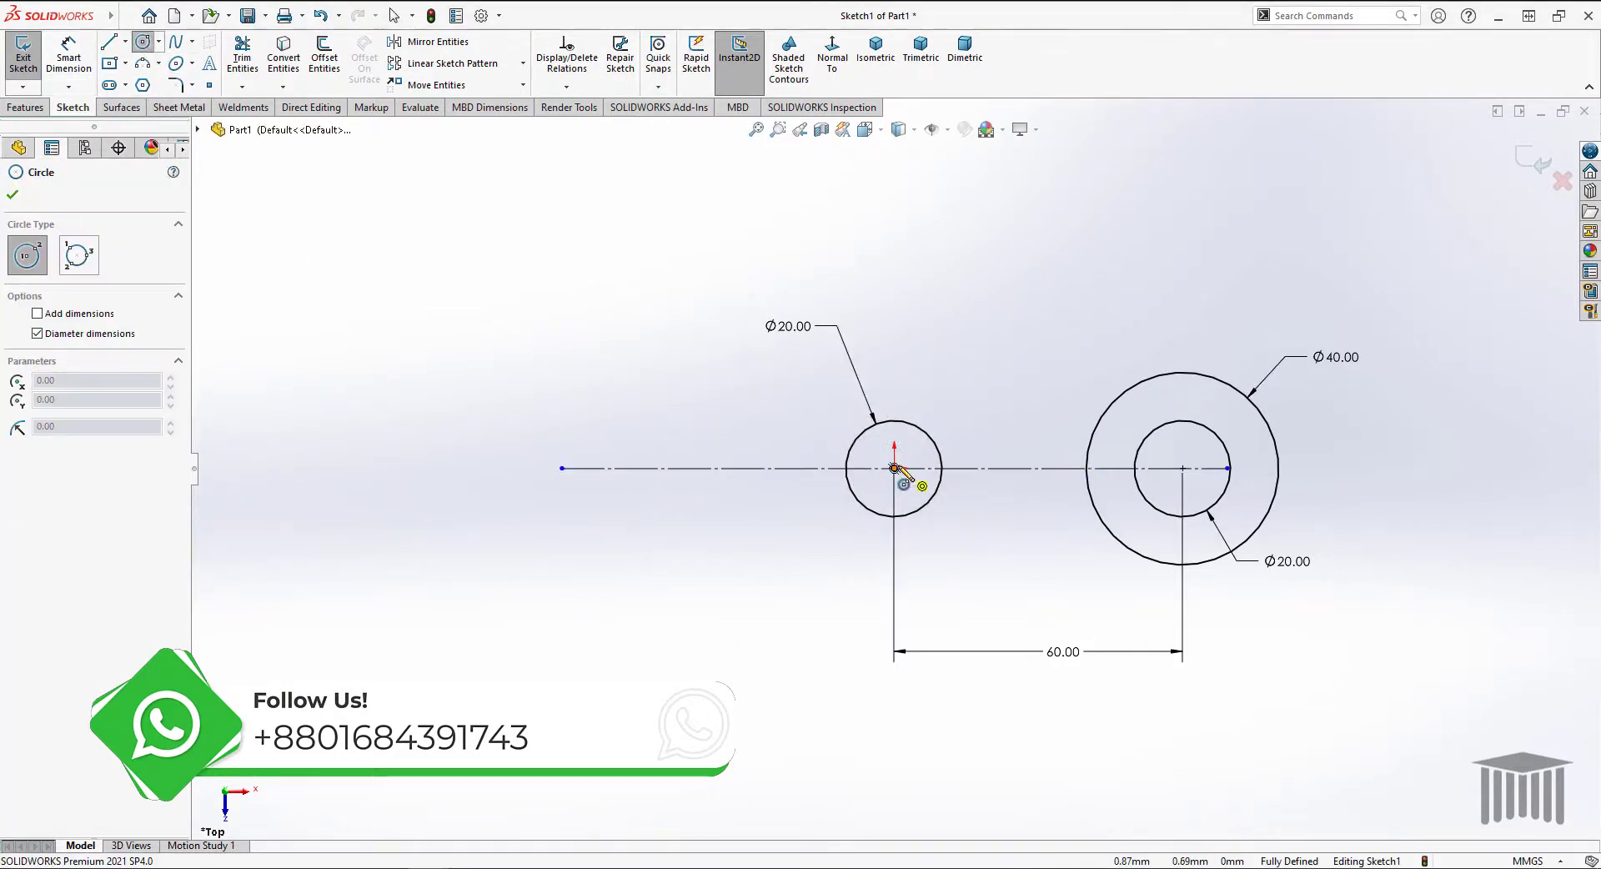
drag(895, 468, 940, 561)
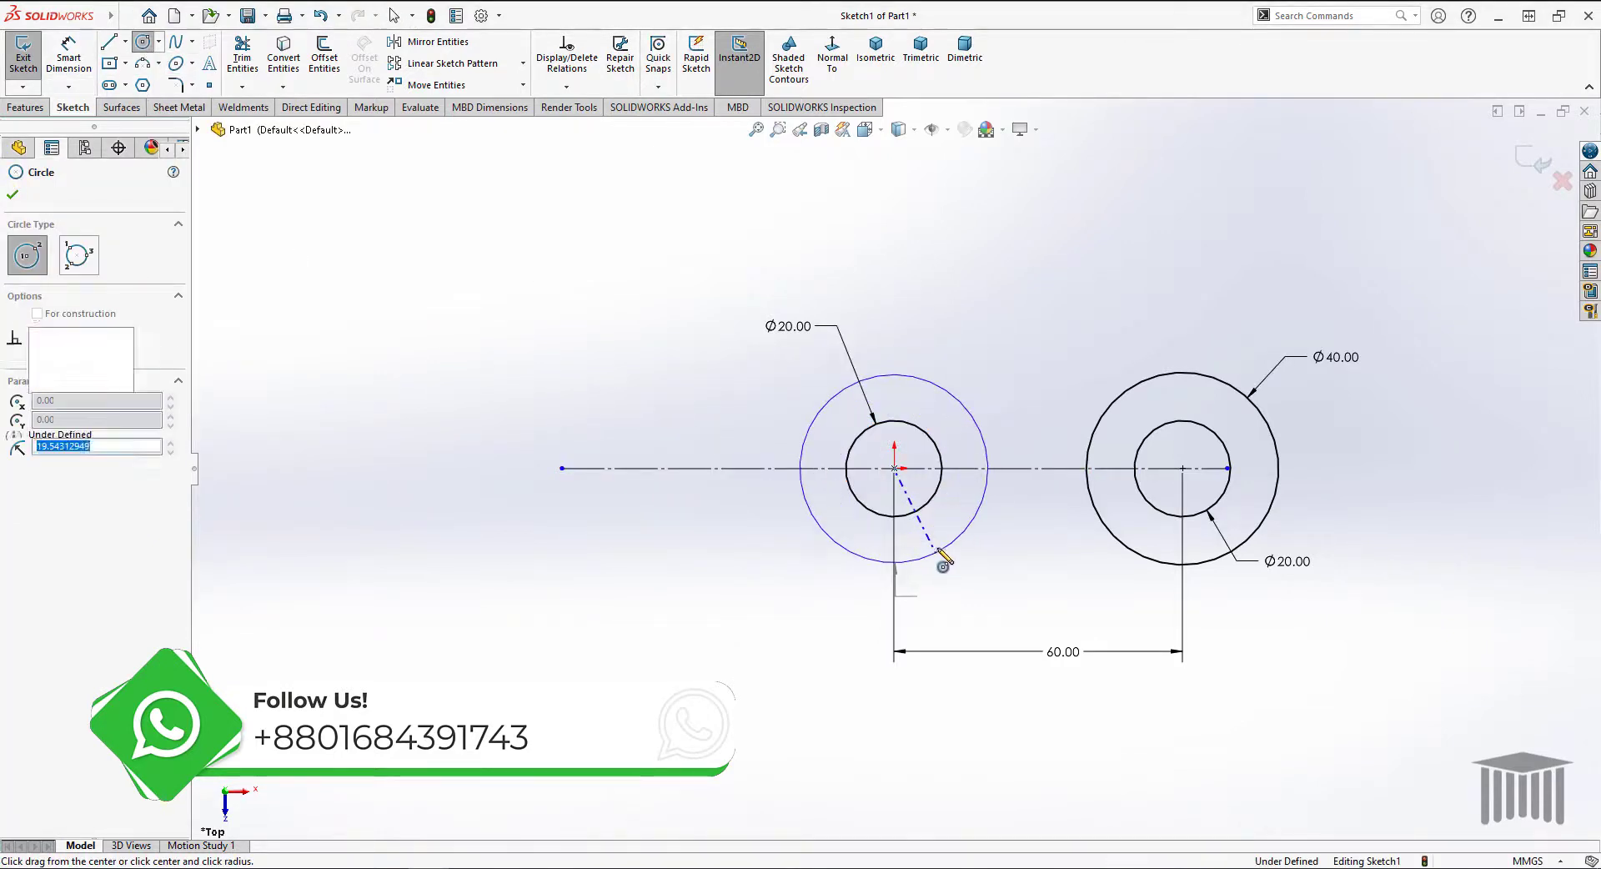
click(13, 195)
Dimension the new outer circle at the origin to a diameter of 40 mm
click(68, 57)
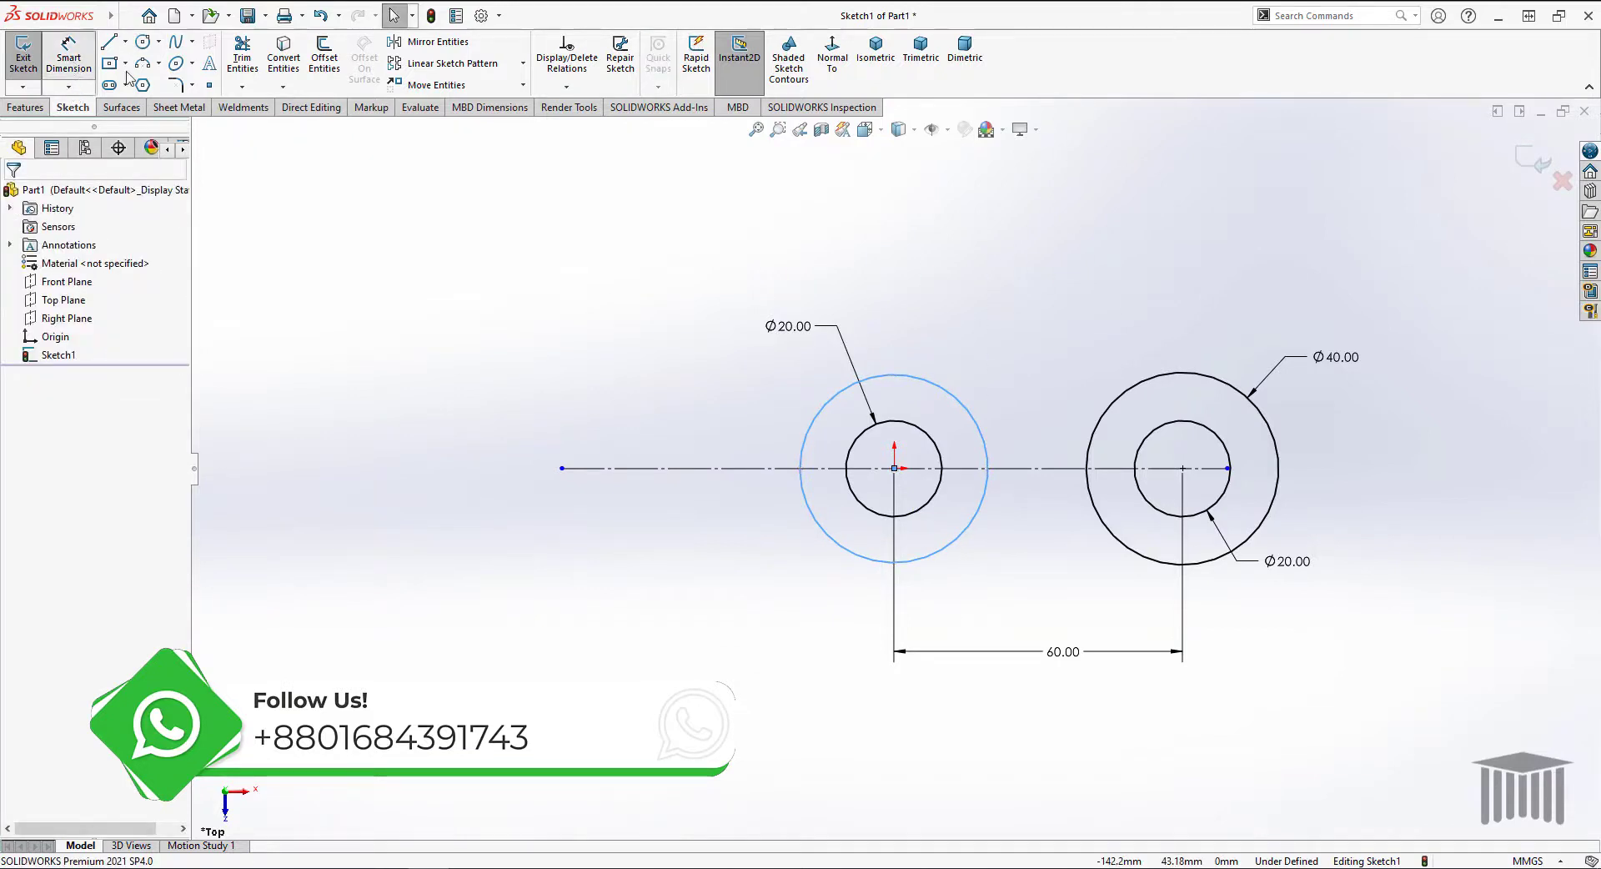
click(909, 399)
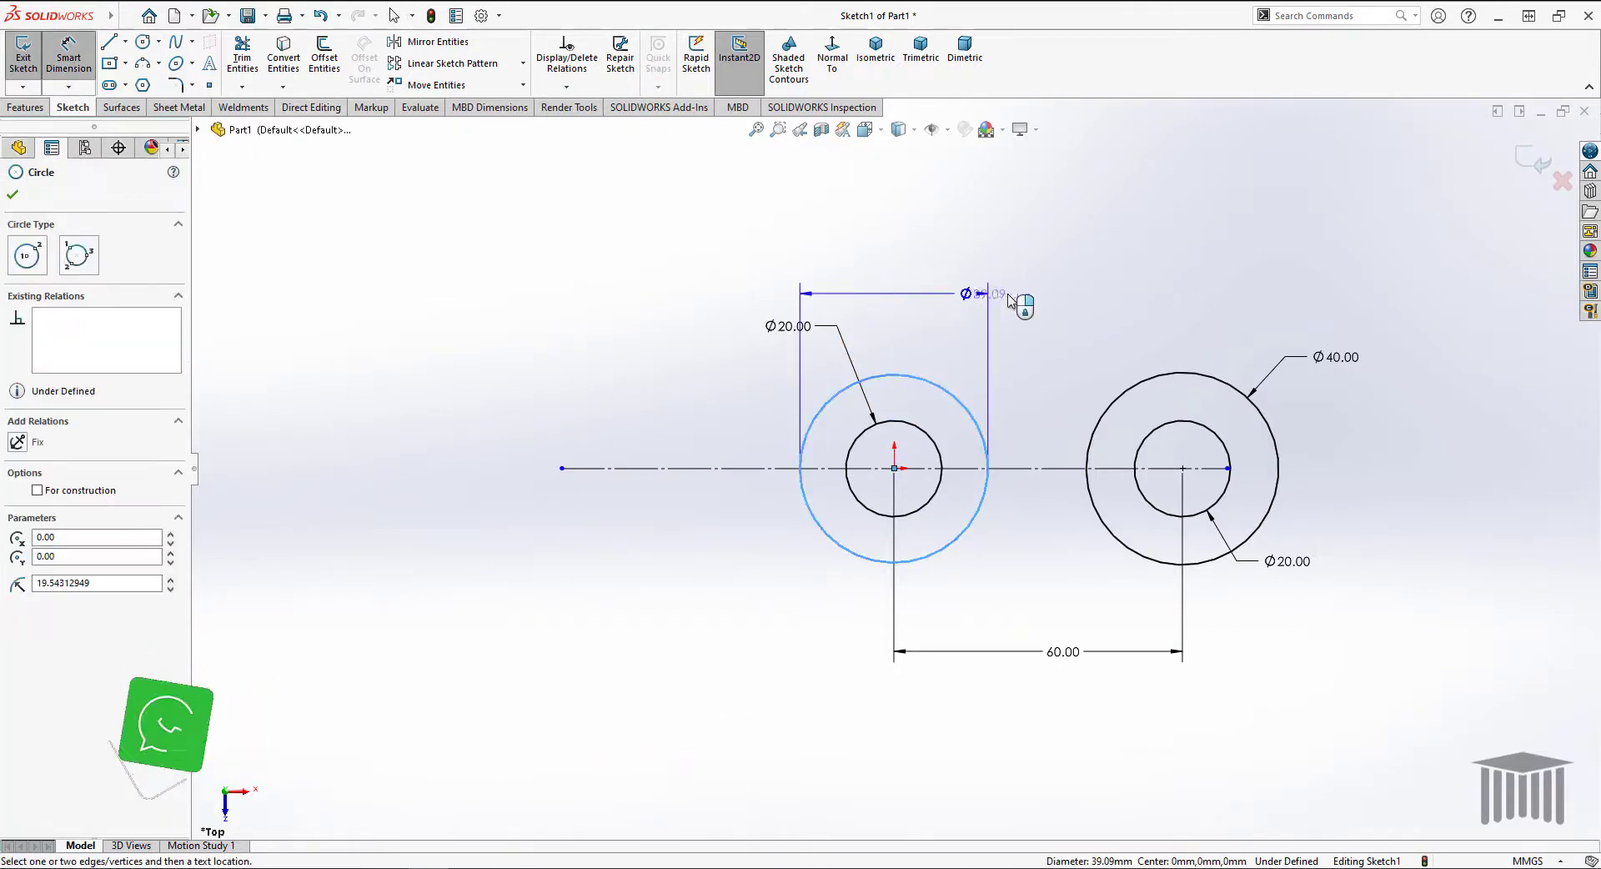
click(1017, 300)
text(40)
key(Return)
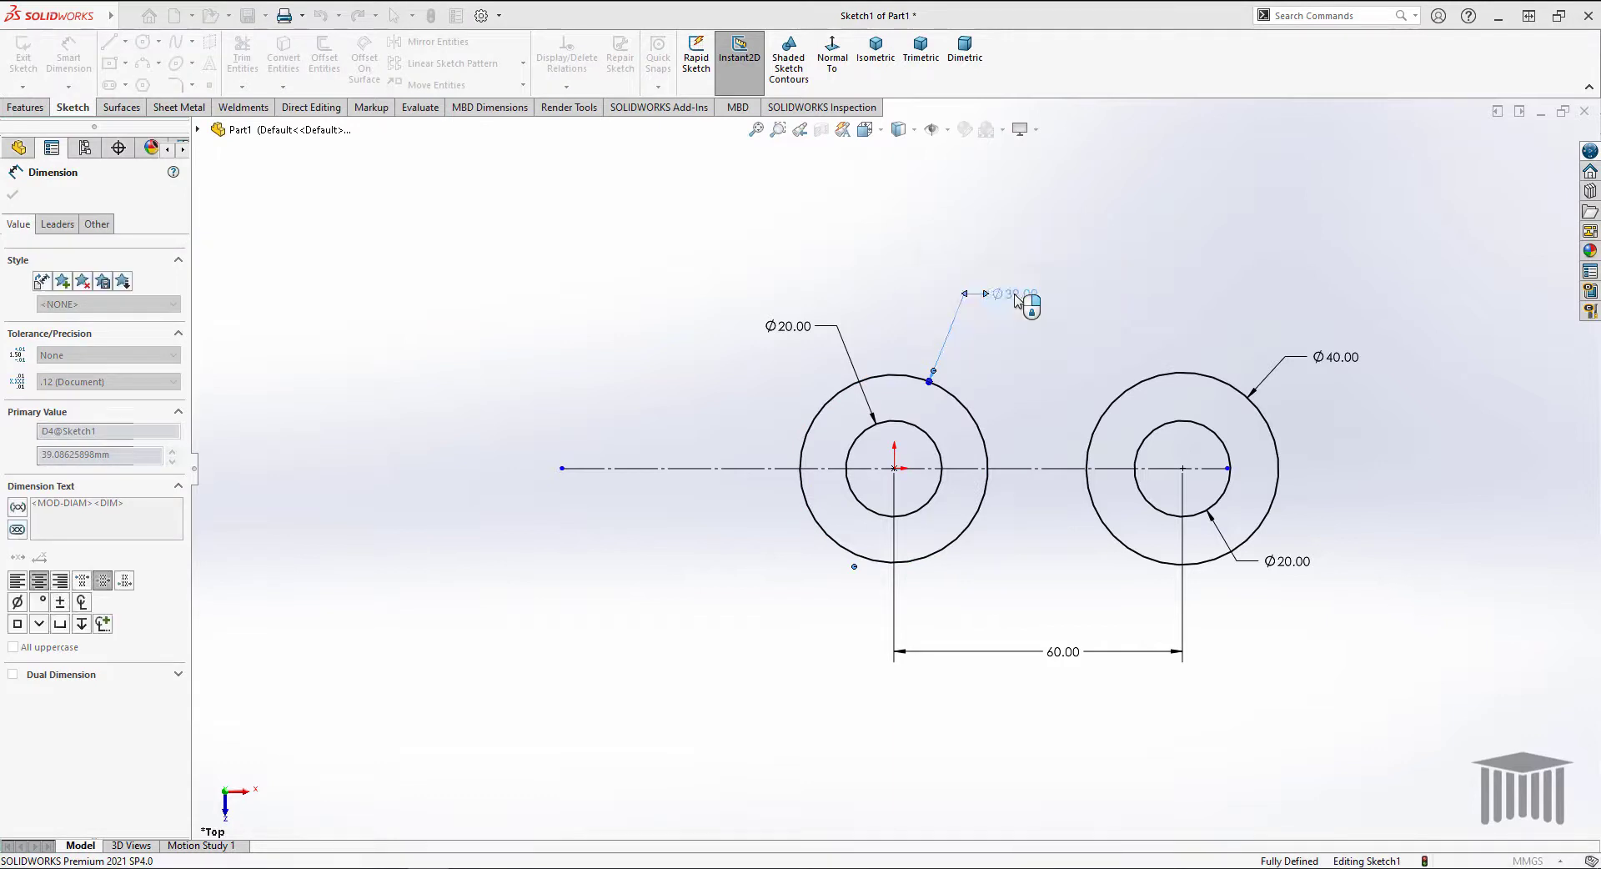
key(Escape)
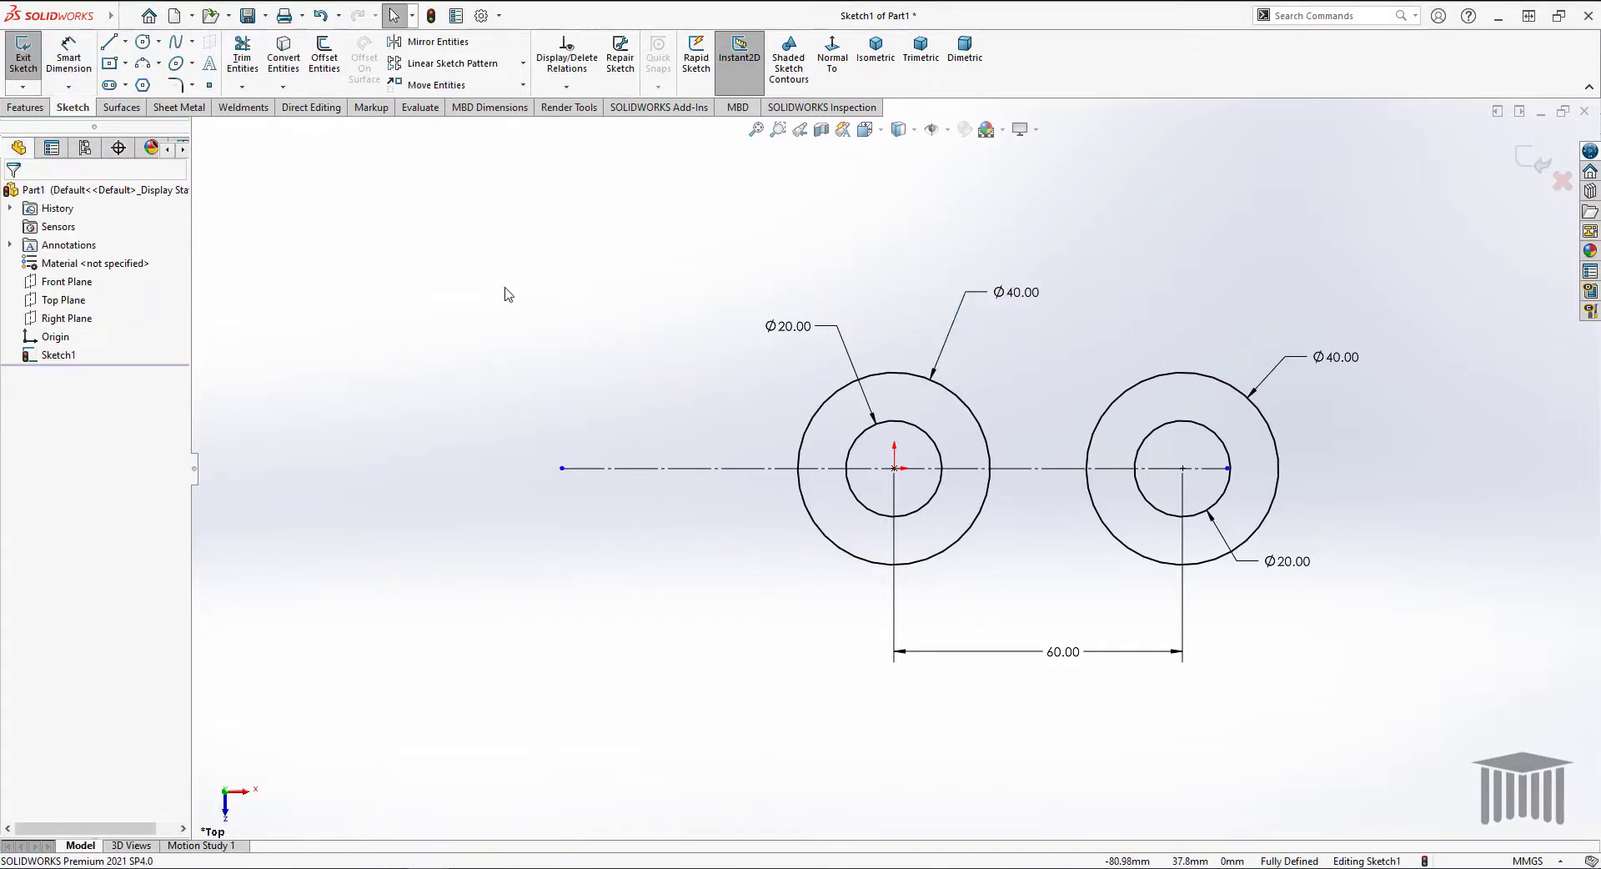
Sketch a horizontal 60 mm line joining the top points of the two 40 mm circles, and delete the stray segment at its right end
key(l)
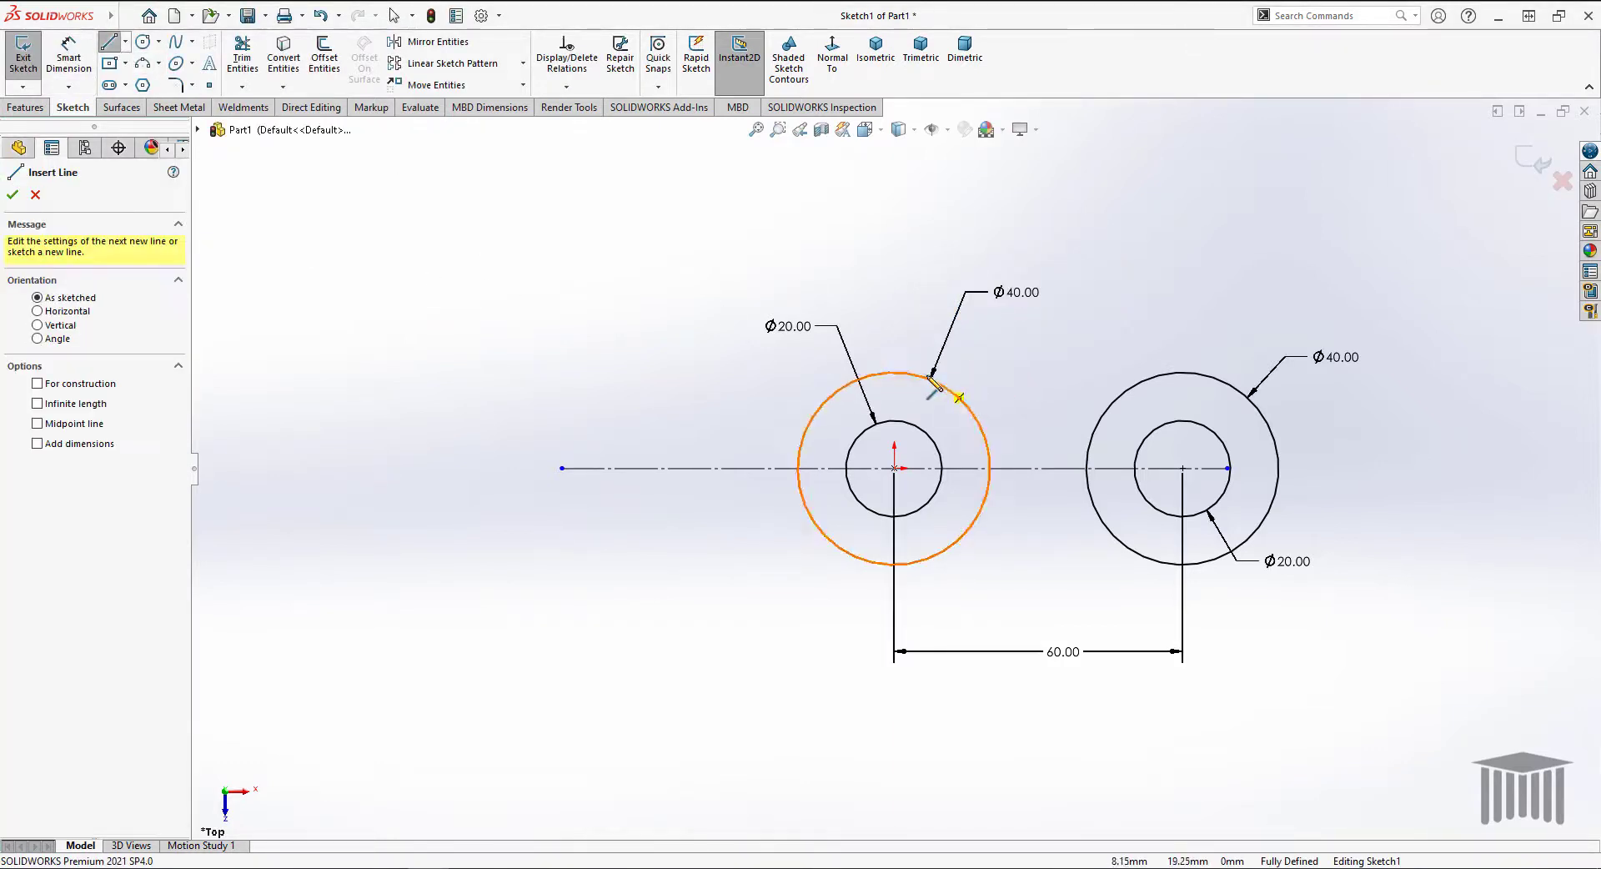
click(894, 373)
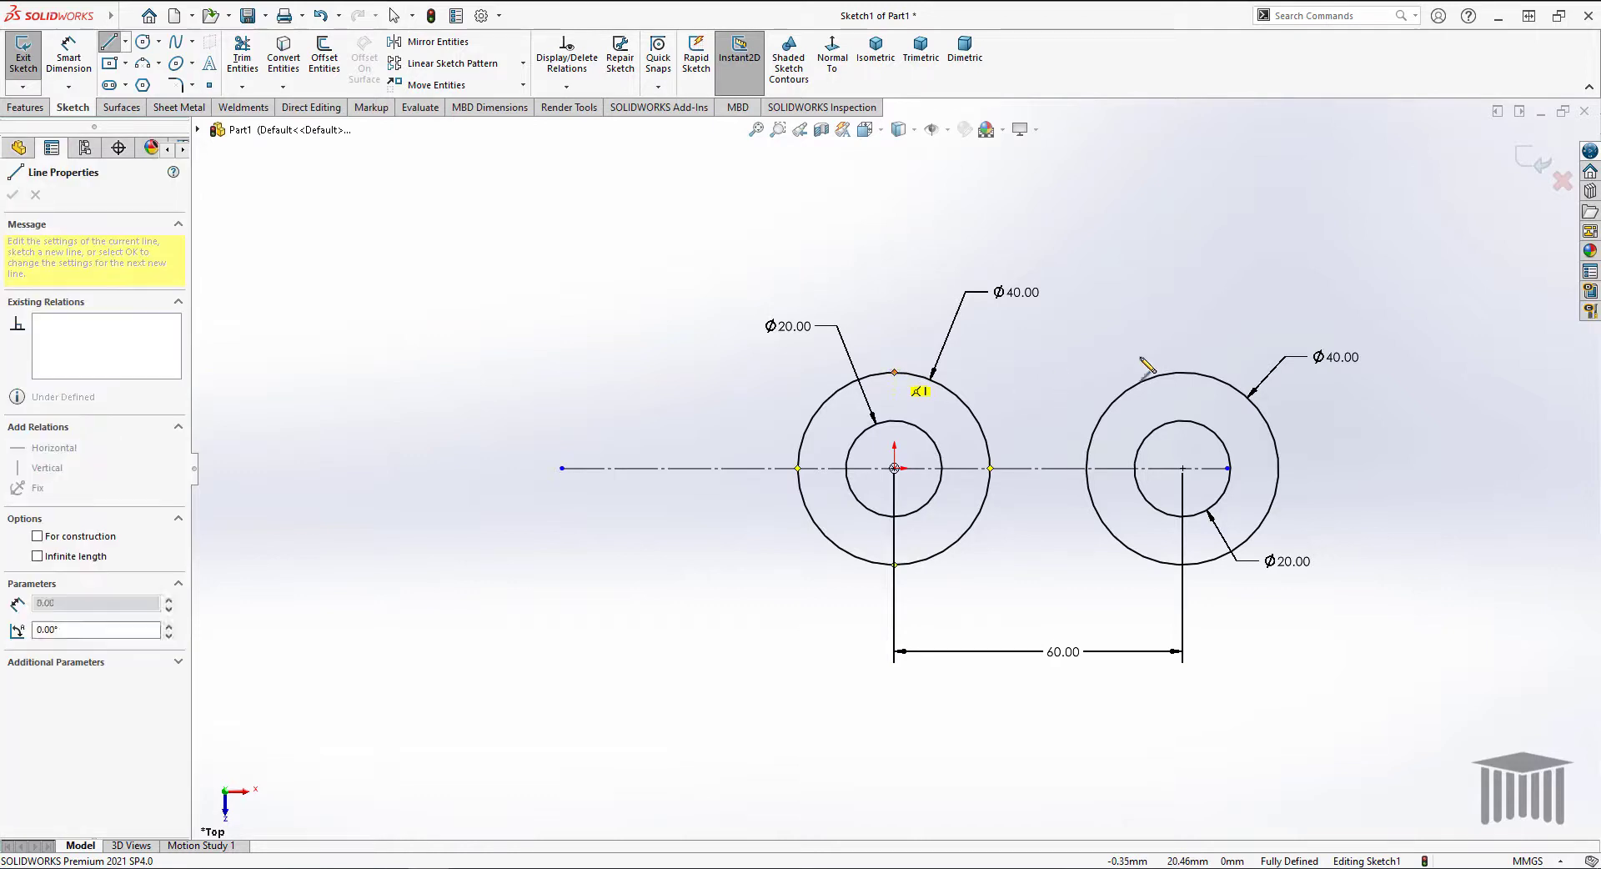
click(1204, 372)
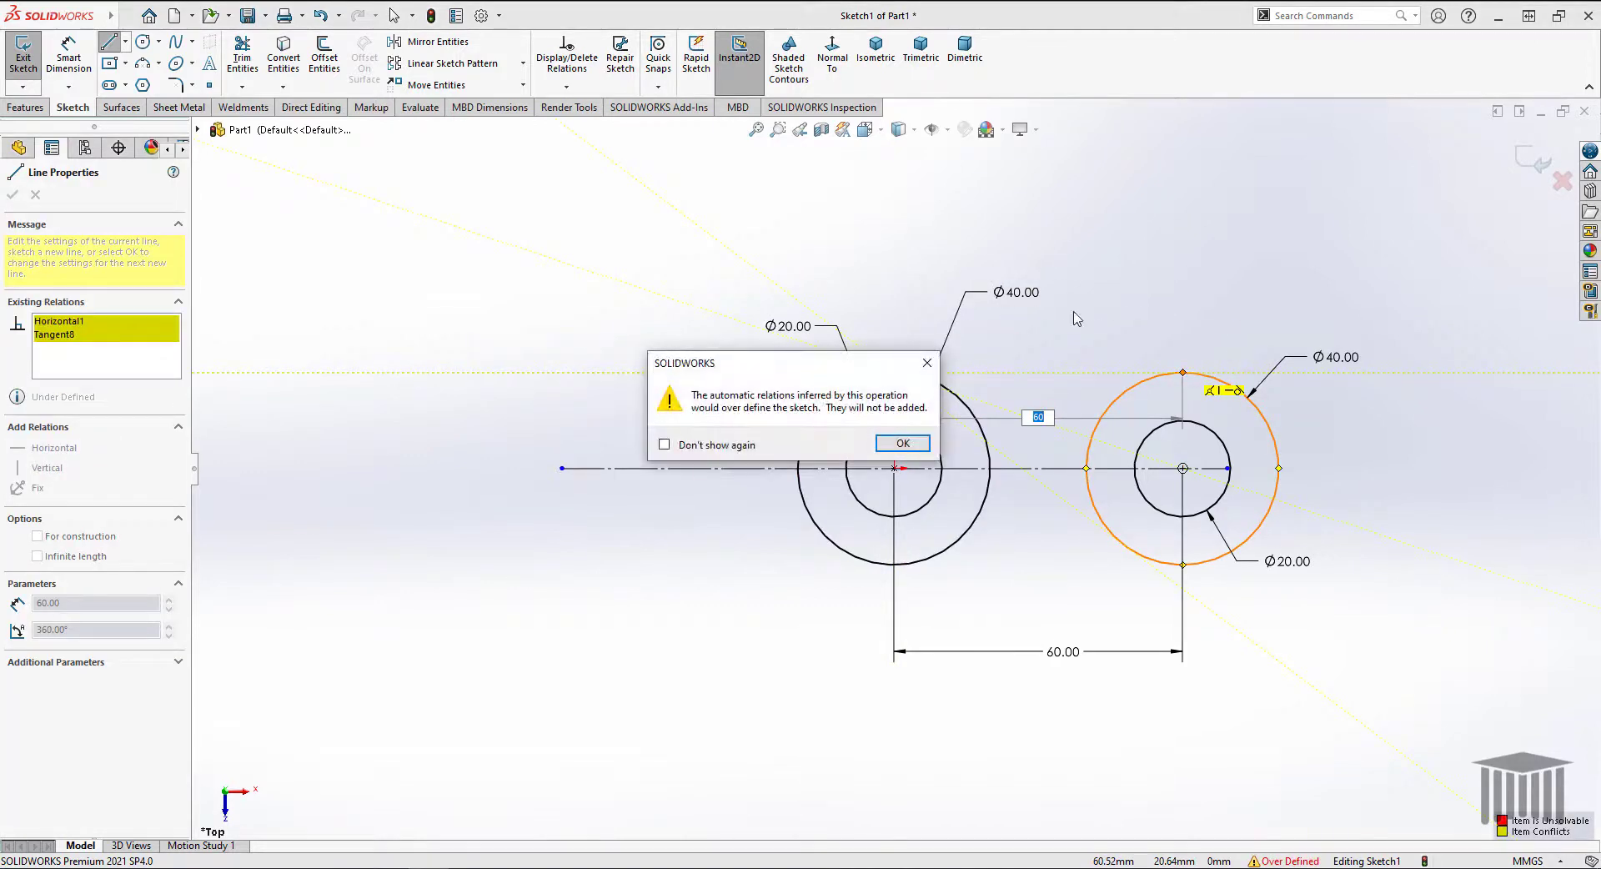
click(903, 443)
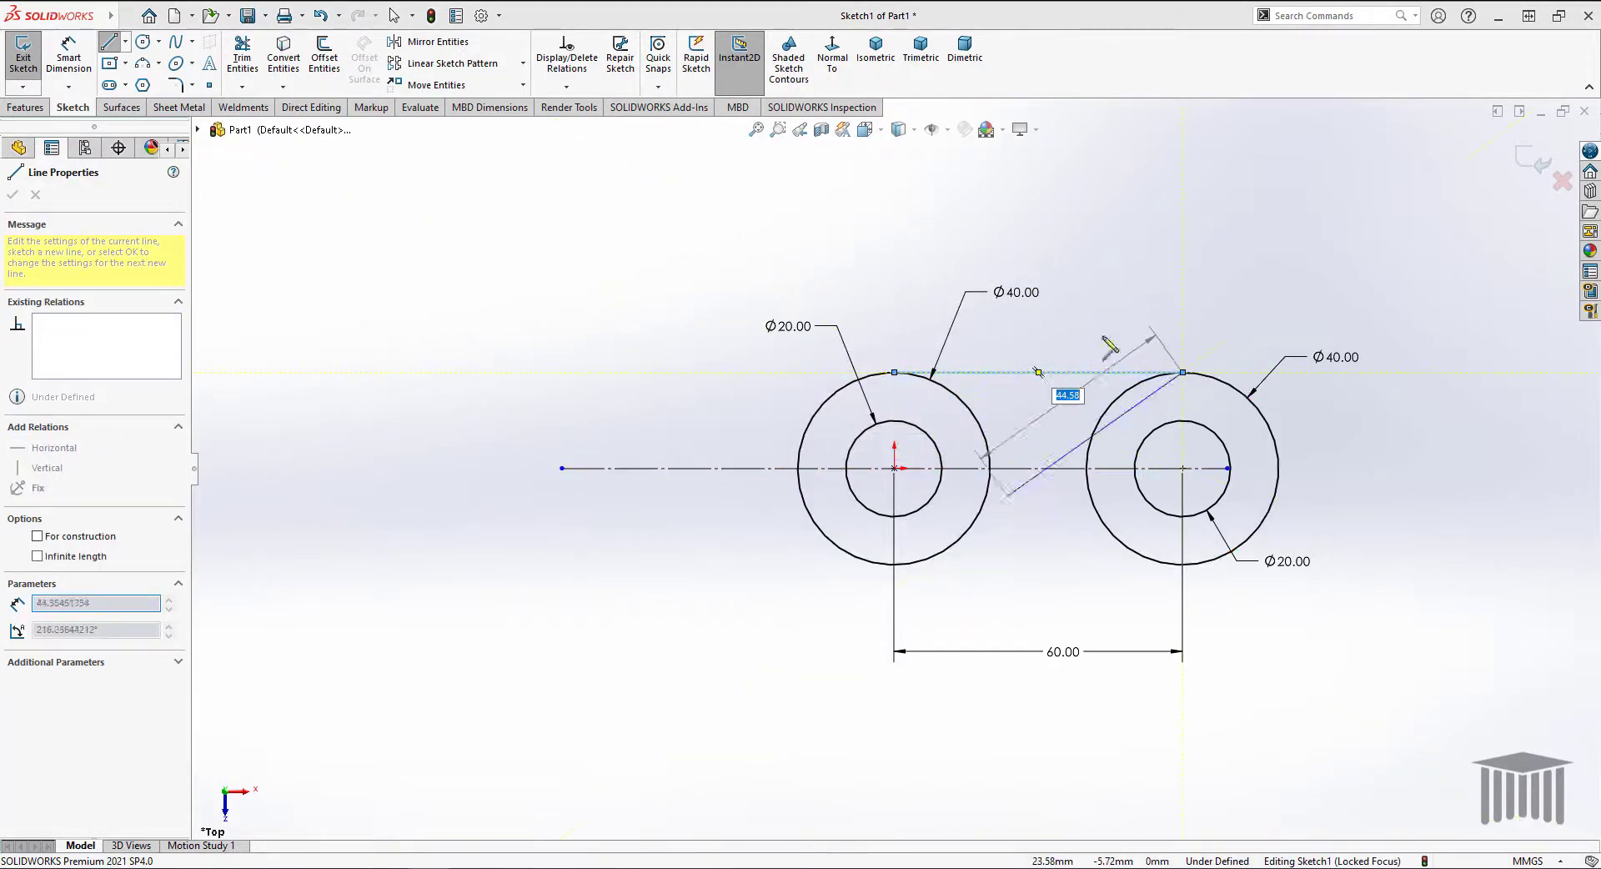
right_click(1146, 315)
click(1188, 234)
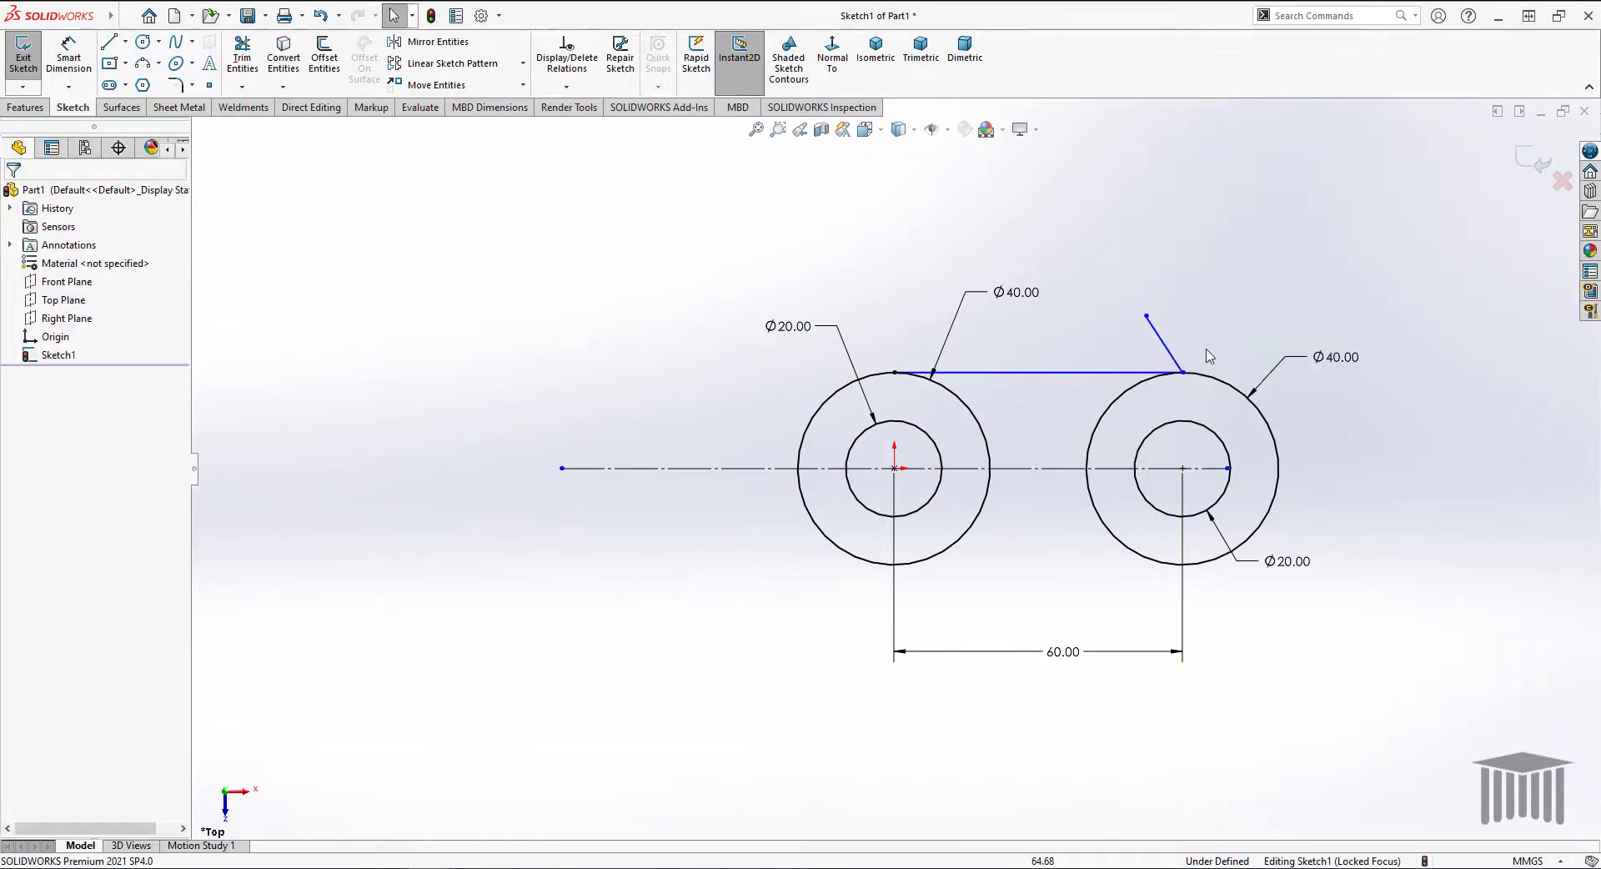
click(1158, 333)
key(Delete)
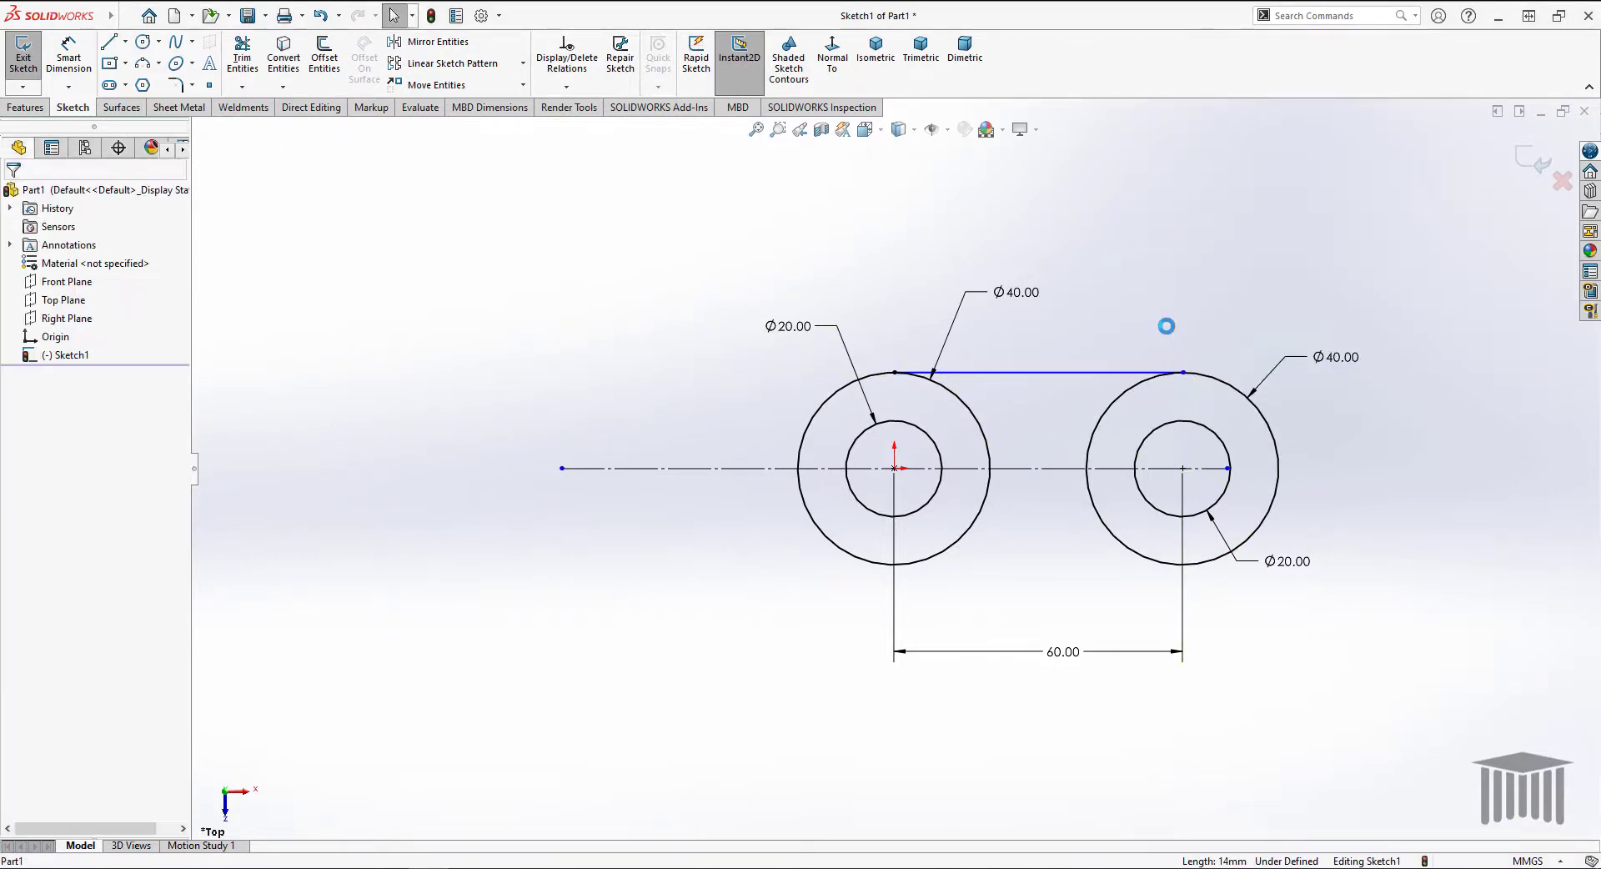
Sketch a horizontal 60 mm line joining the bottom points of the two 40 mm circles
click(109, 44)
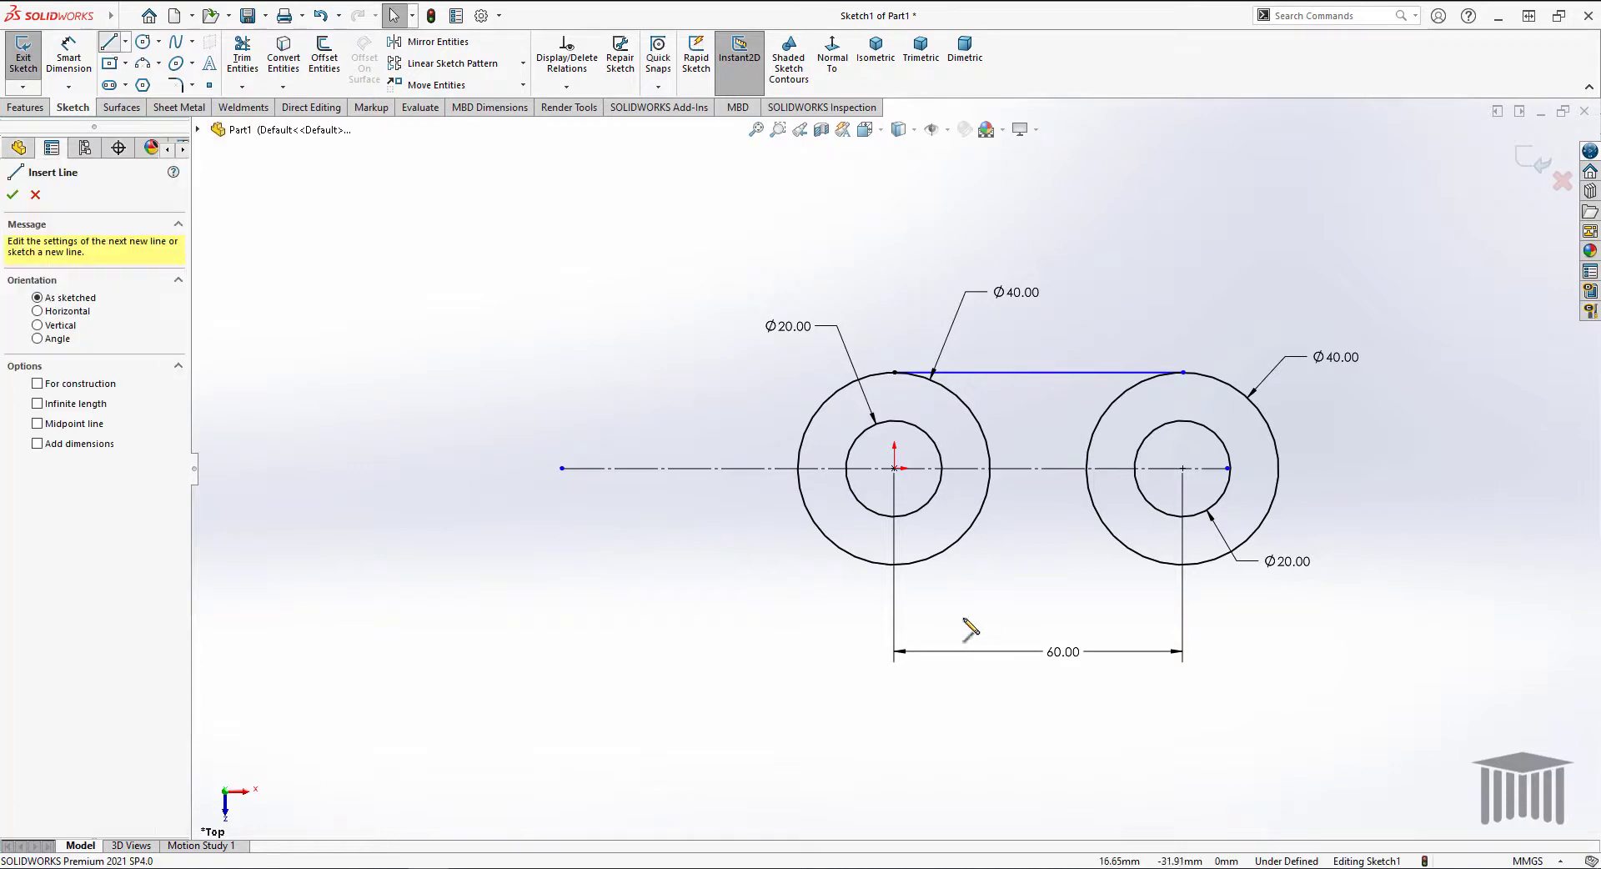
click(895, 567)
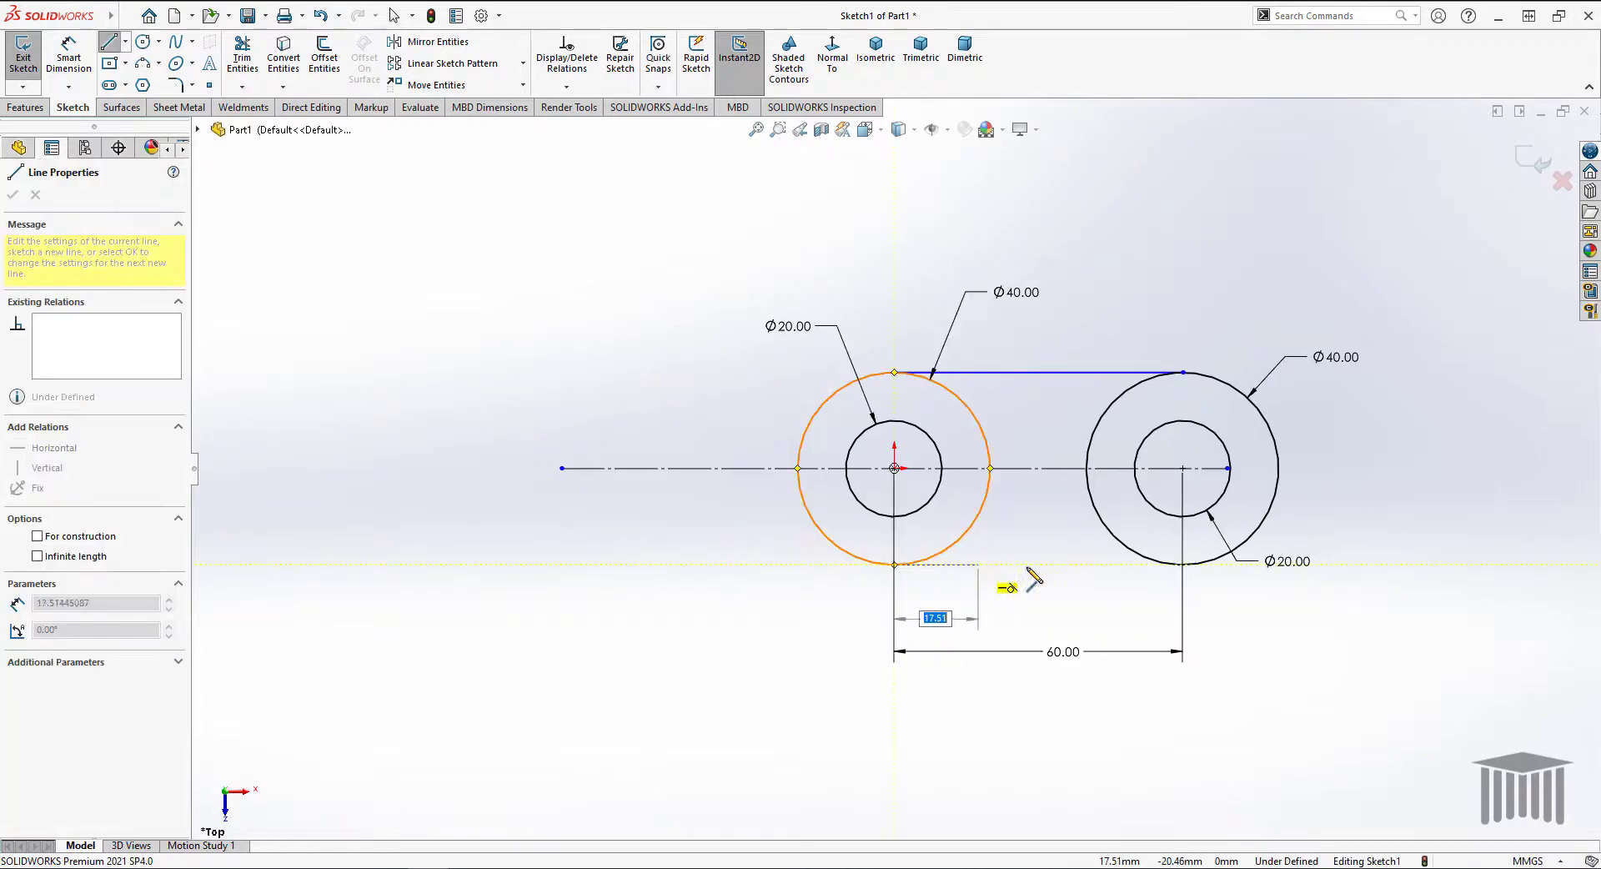
click(1183, 566)
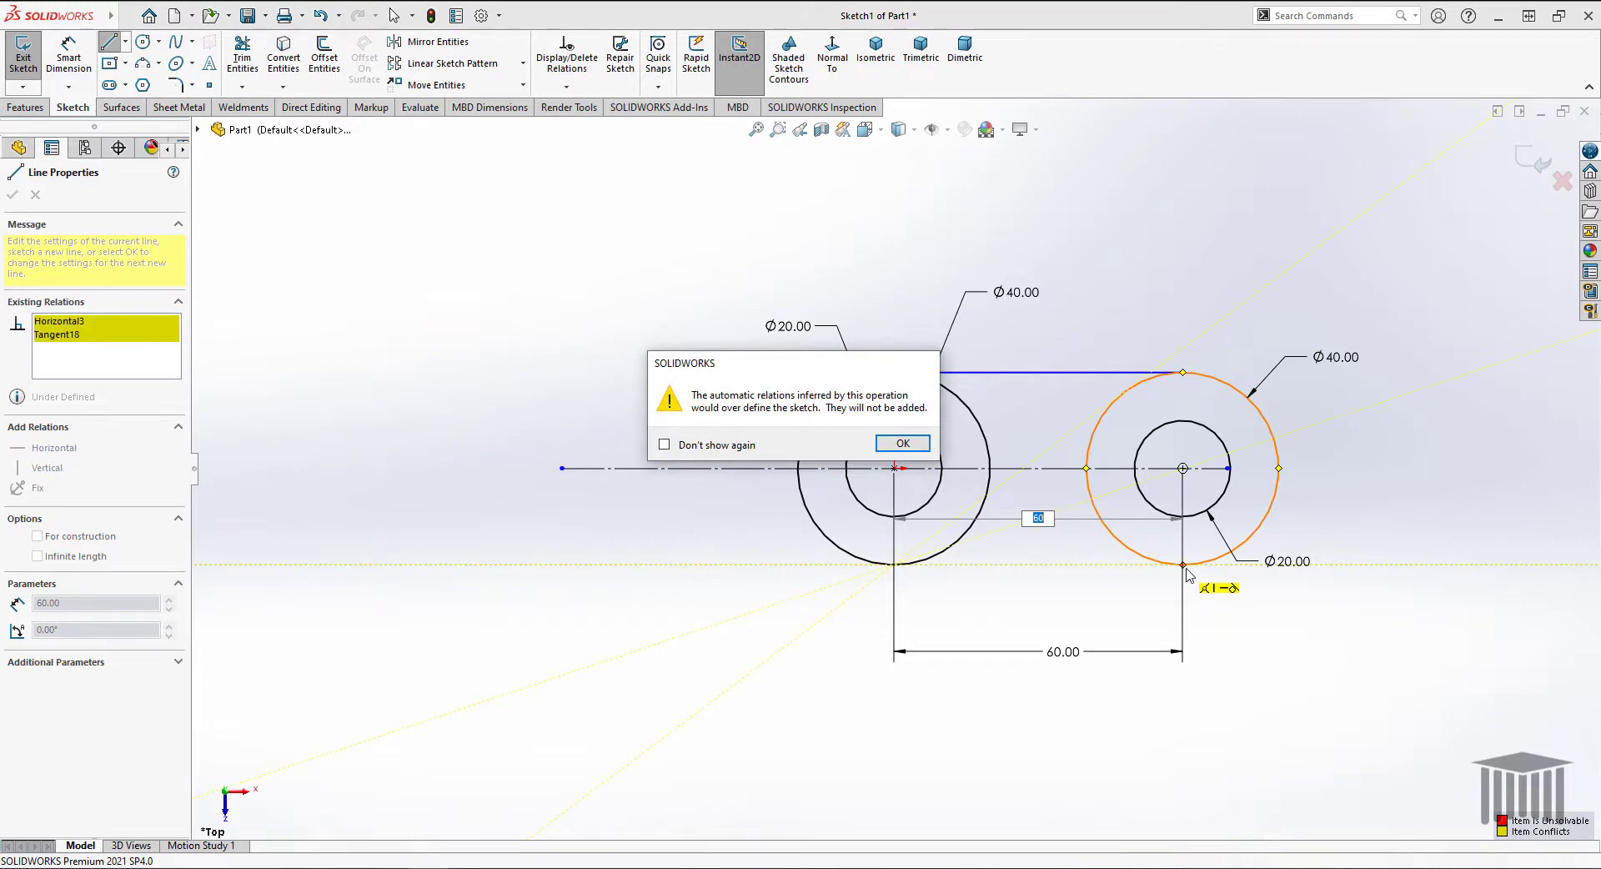
key(Return)
right_click(1219, 638)
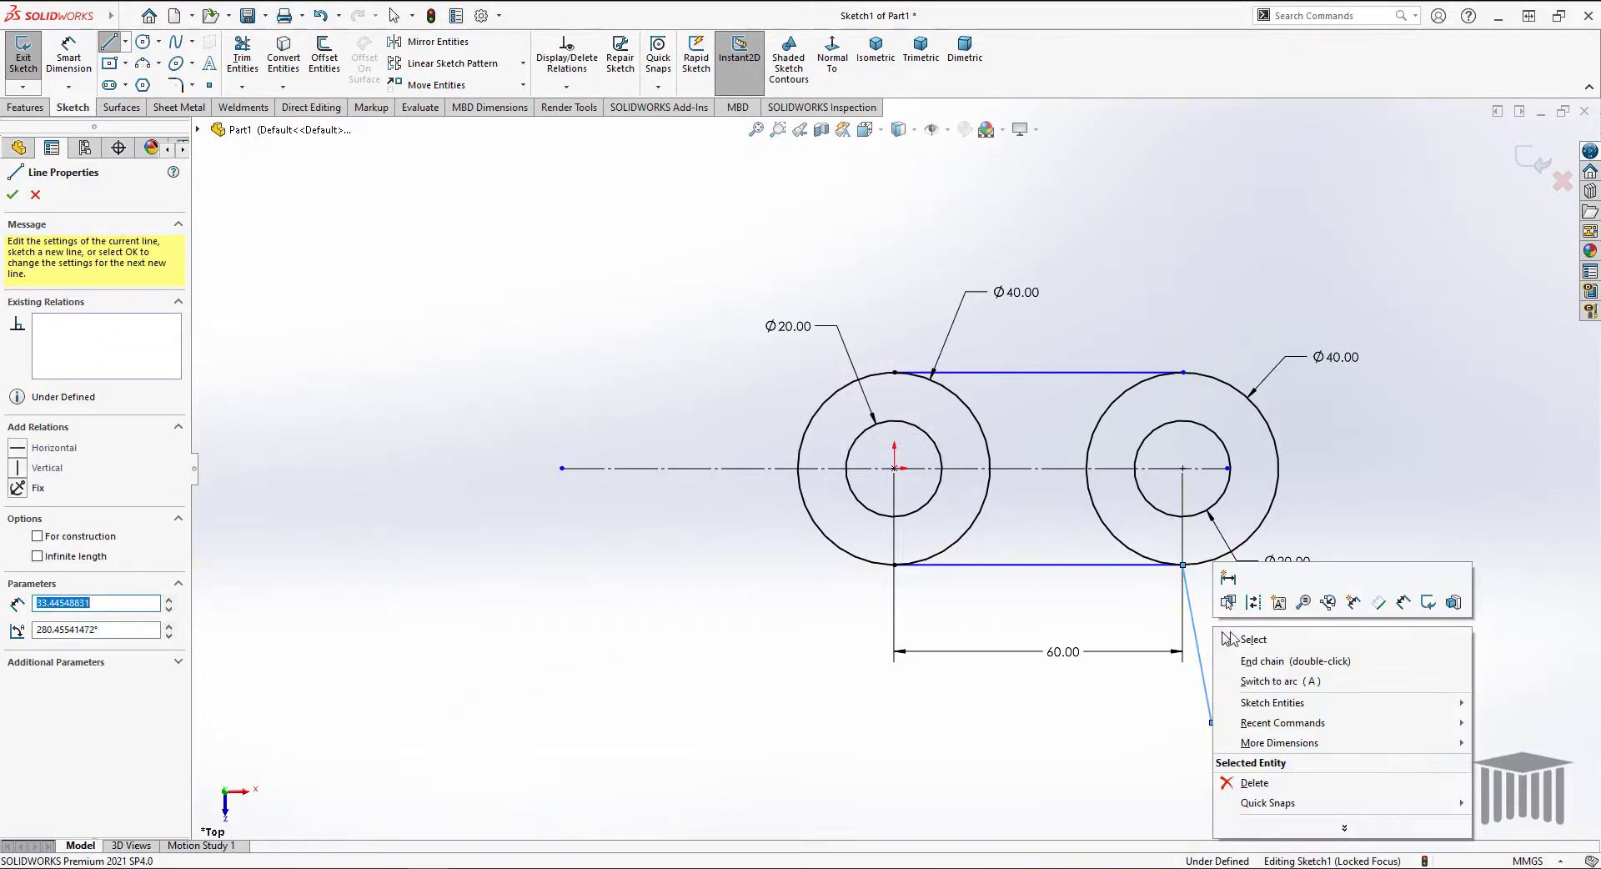
click(1251, 641)
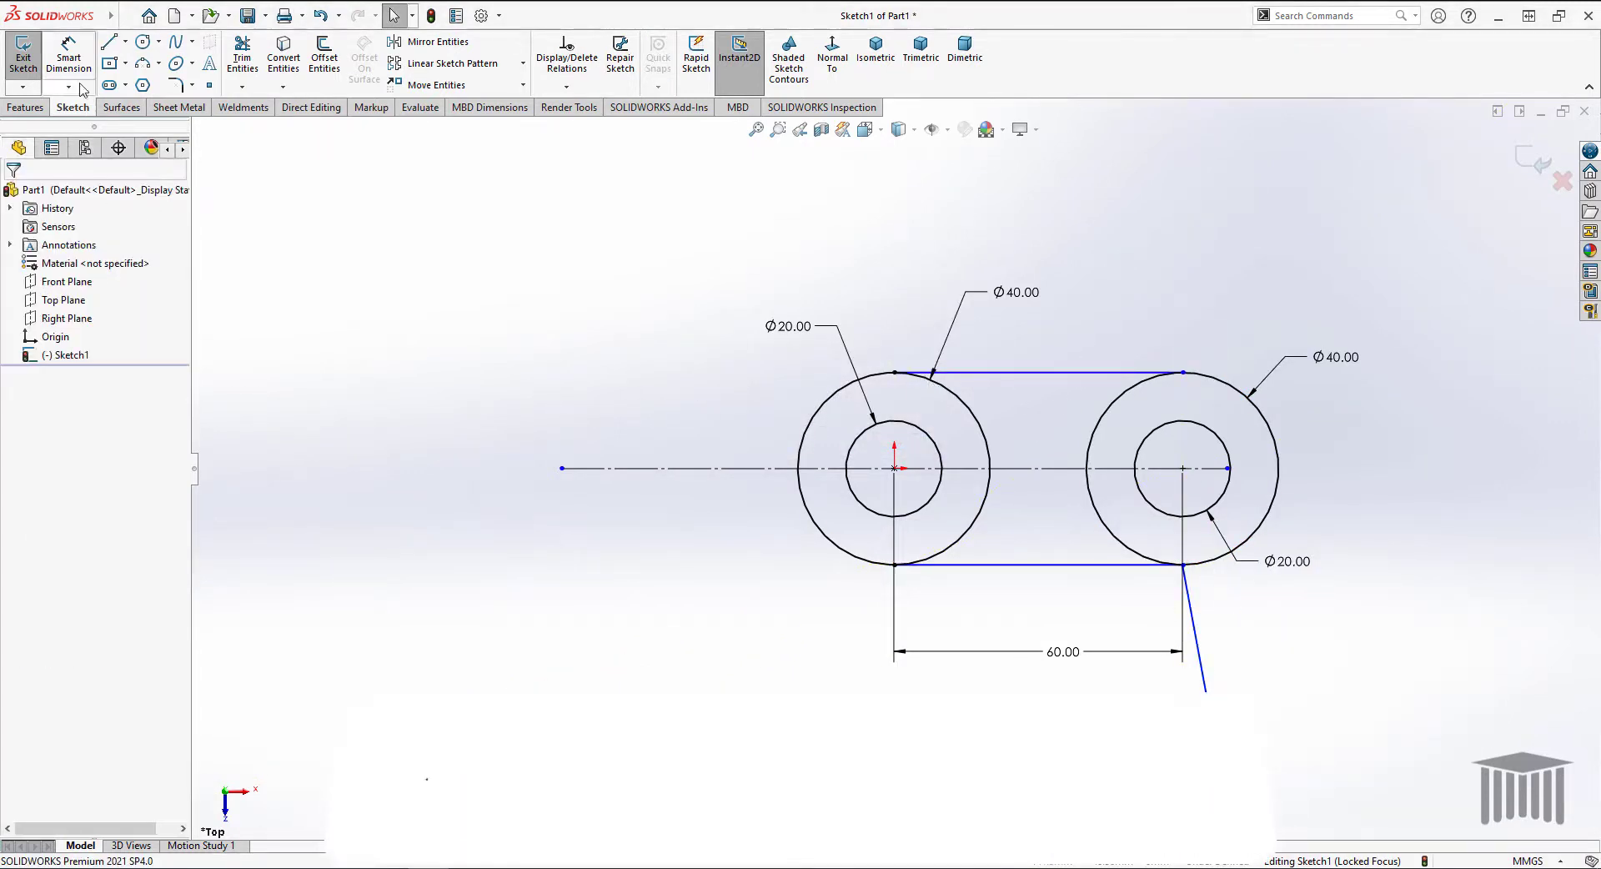
Add a tangent relation between the upper connecting line and the 40 mm circle at the origin
click(957, 374)
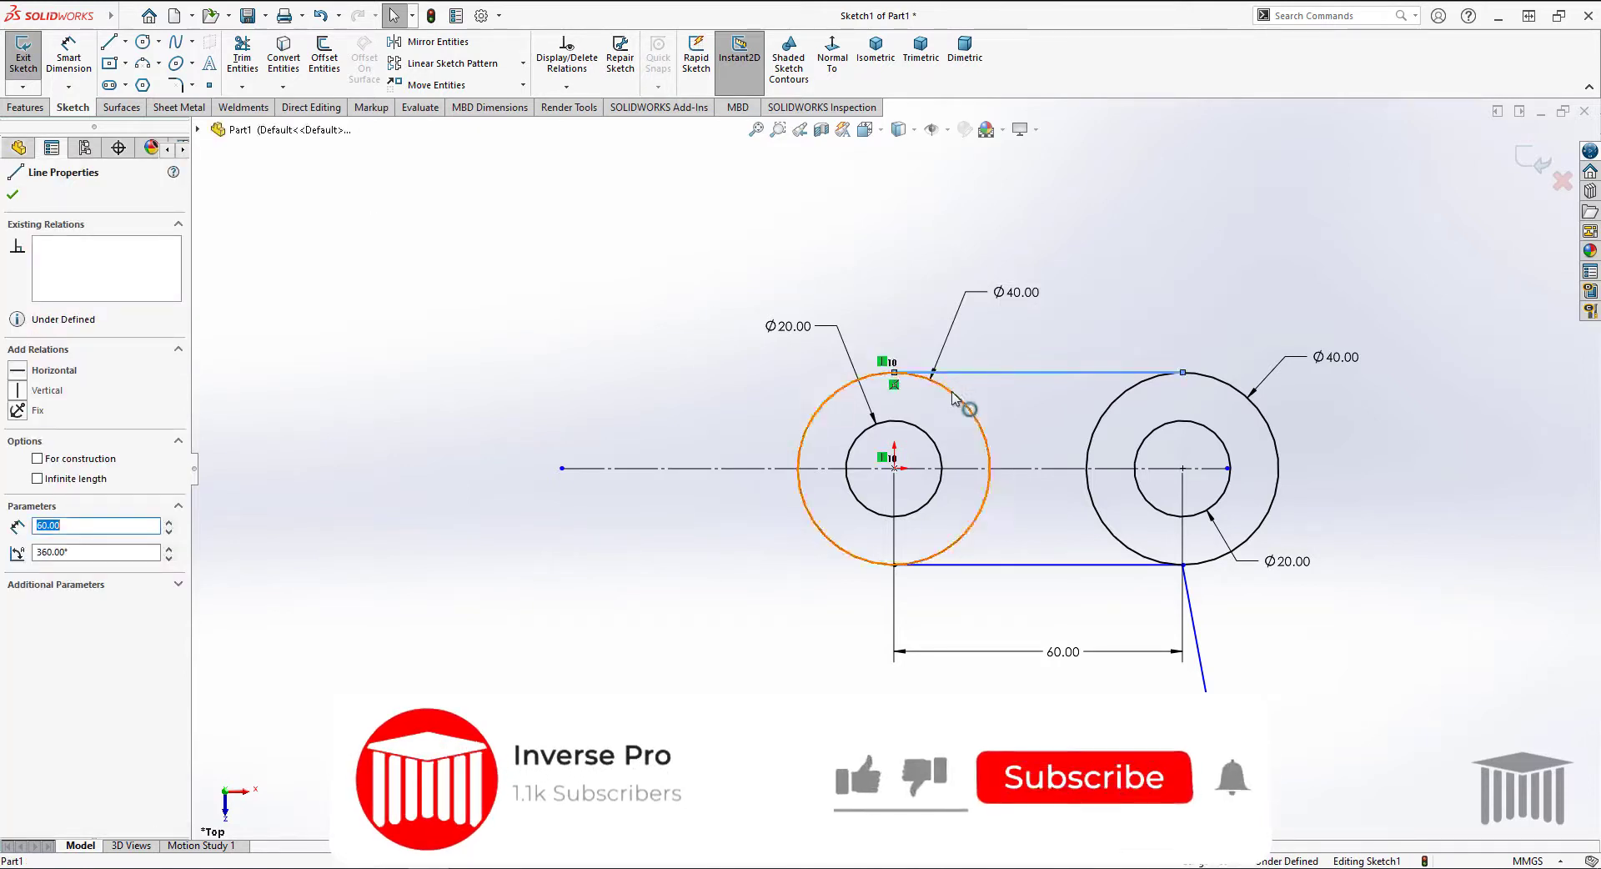
ctrl+click(961, 397)
click(1000, 317)
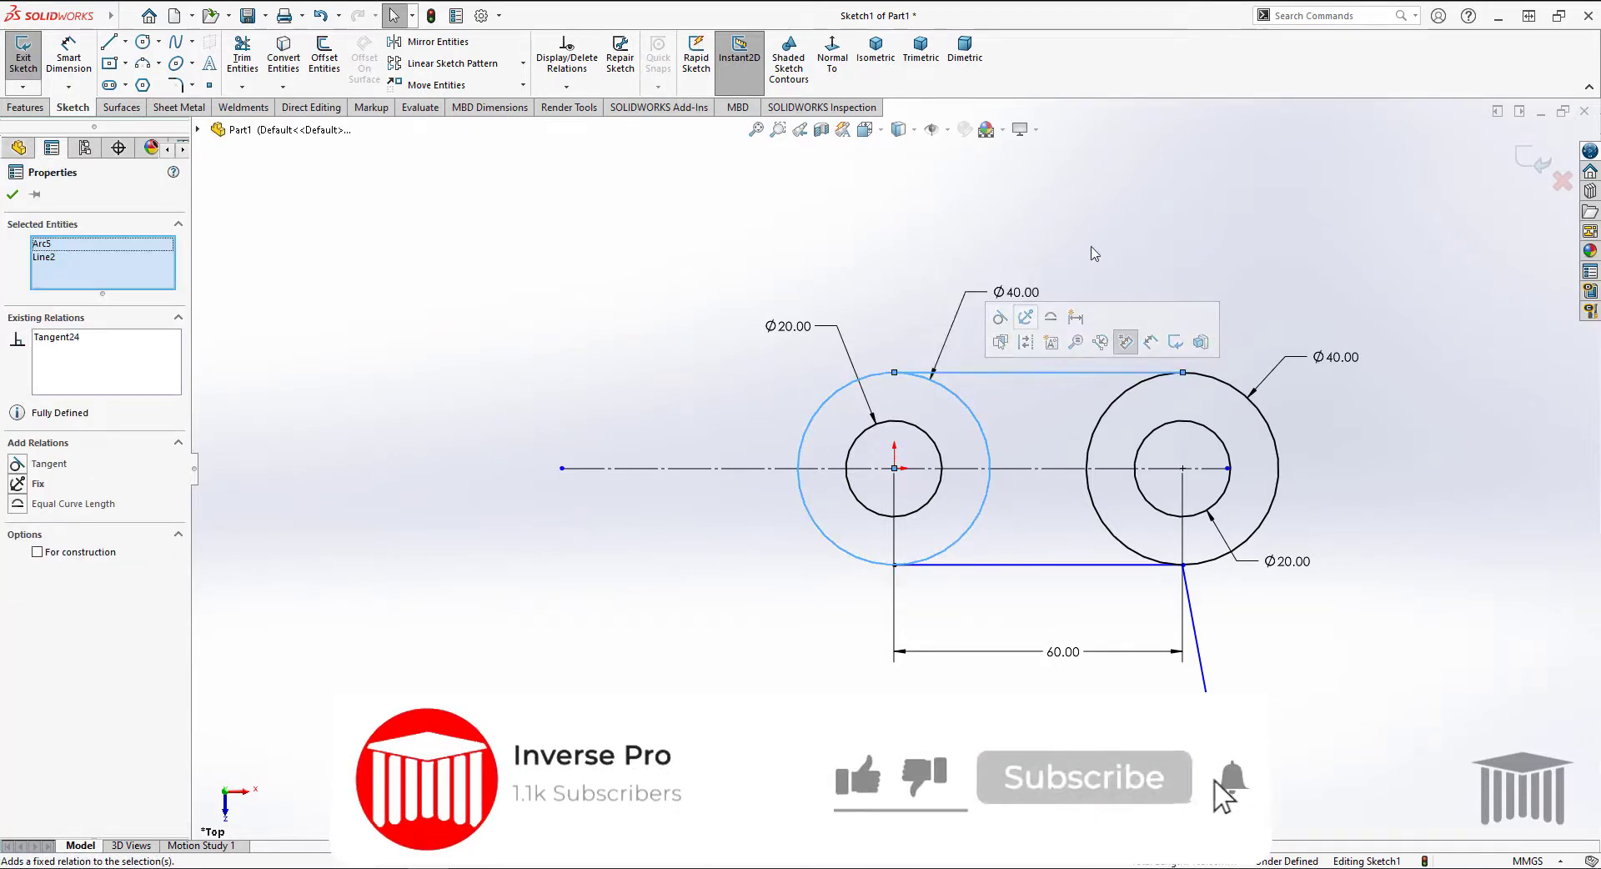
click(1155, 315)
Add a tangent relation between the upper connecting line and the right 40 mm circle
click(1146, 380)
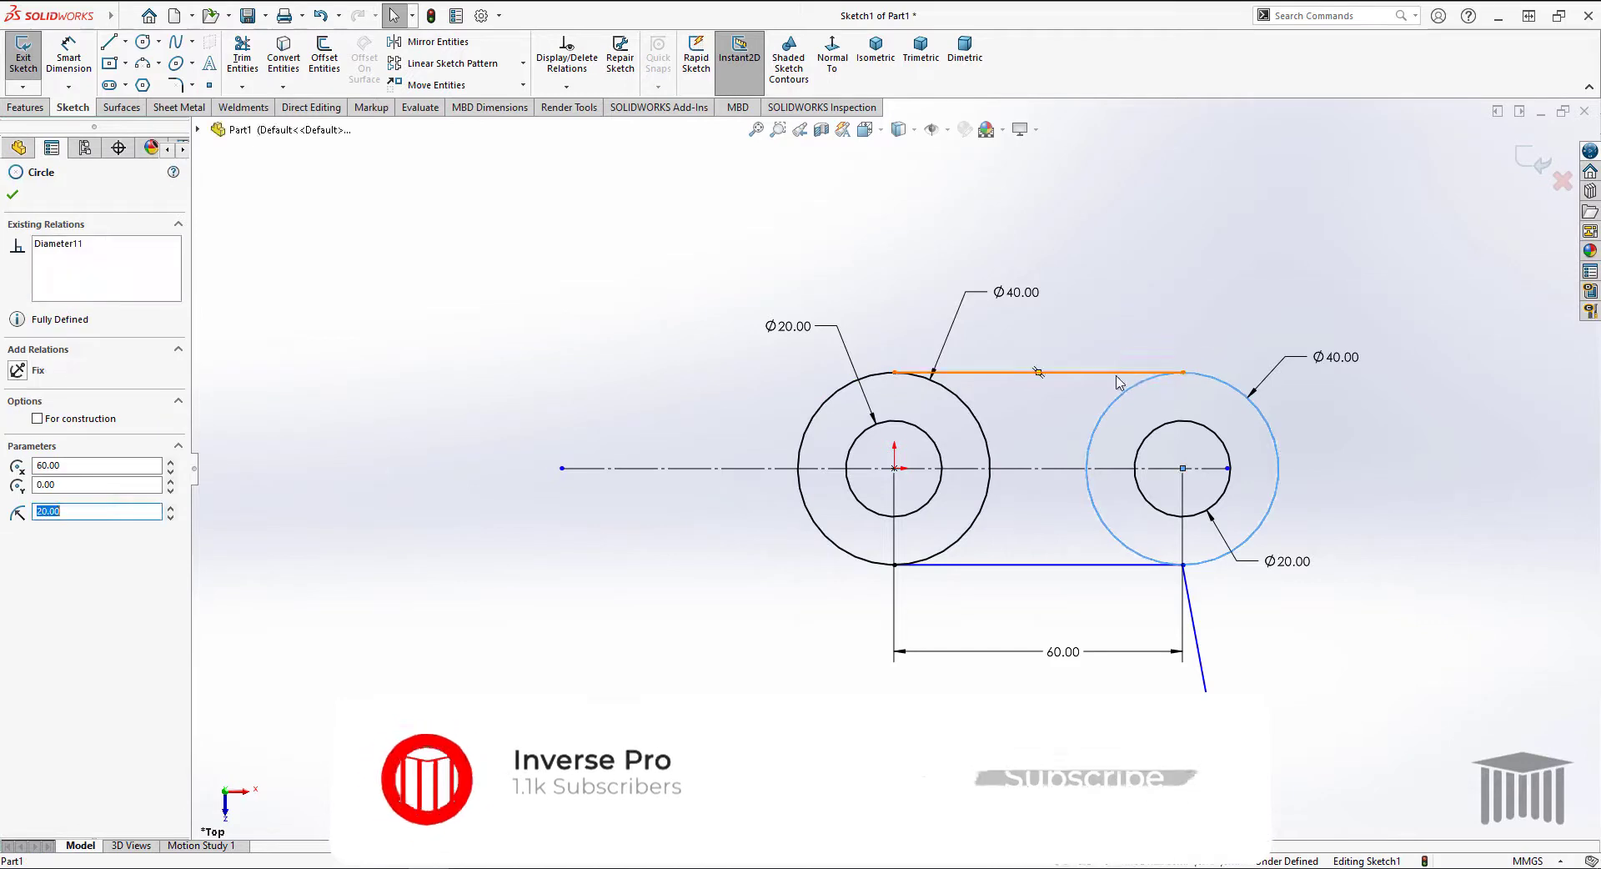
ctrl+click(1147, 373)
click(1165, 305)
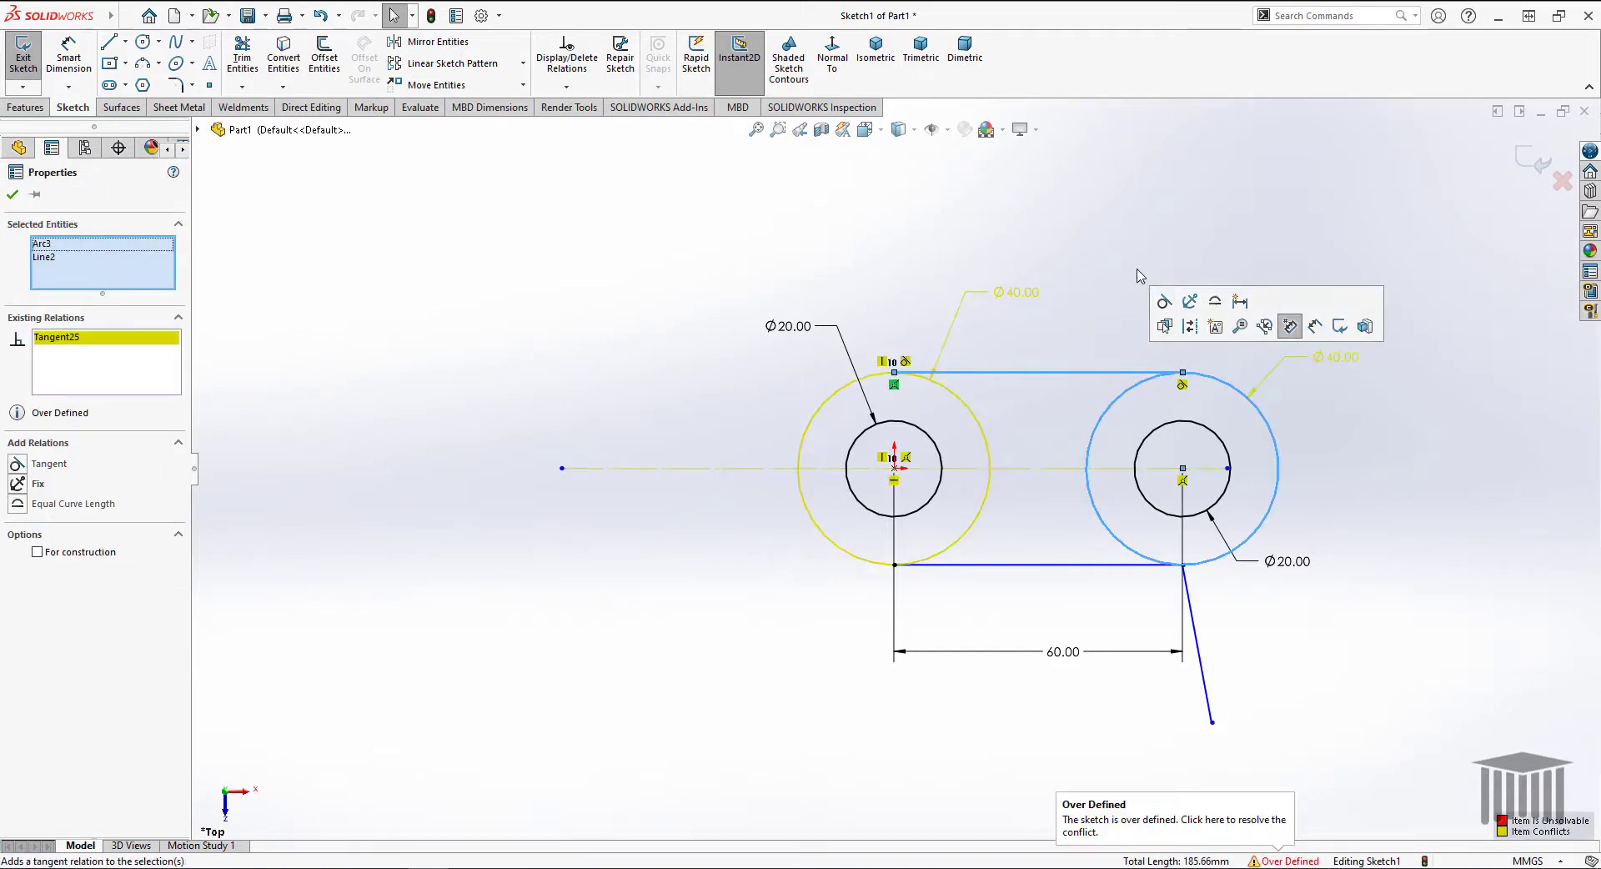
click(1139, 274)
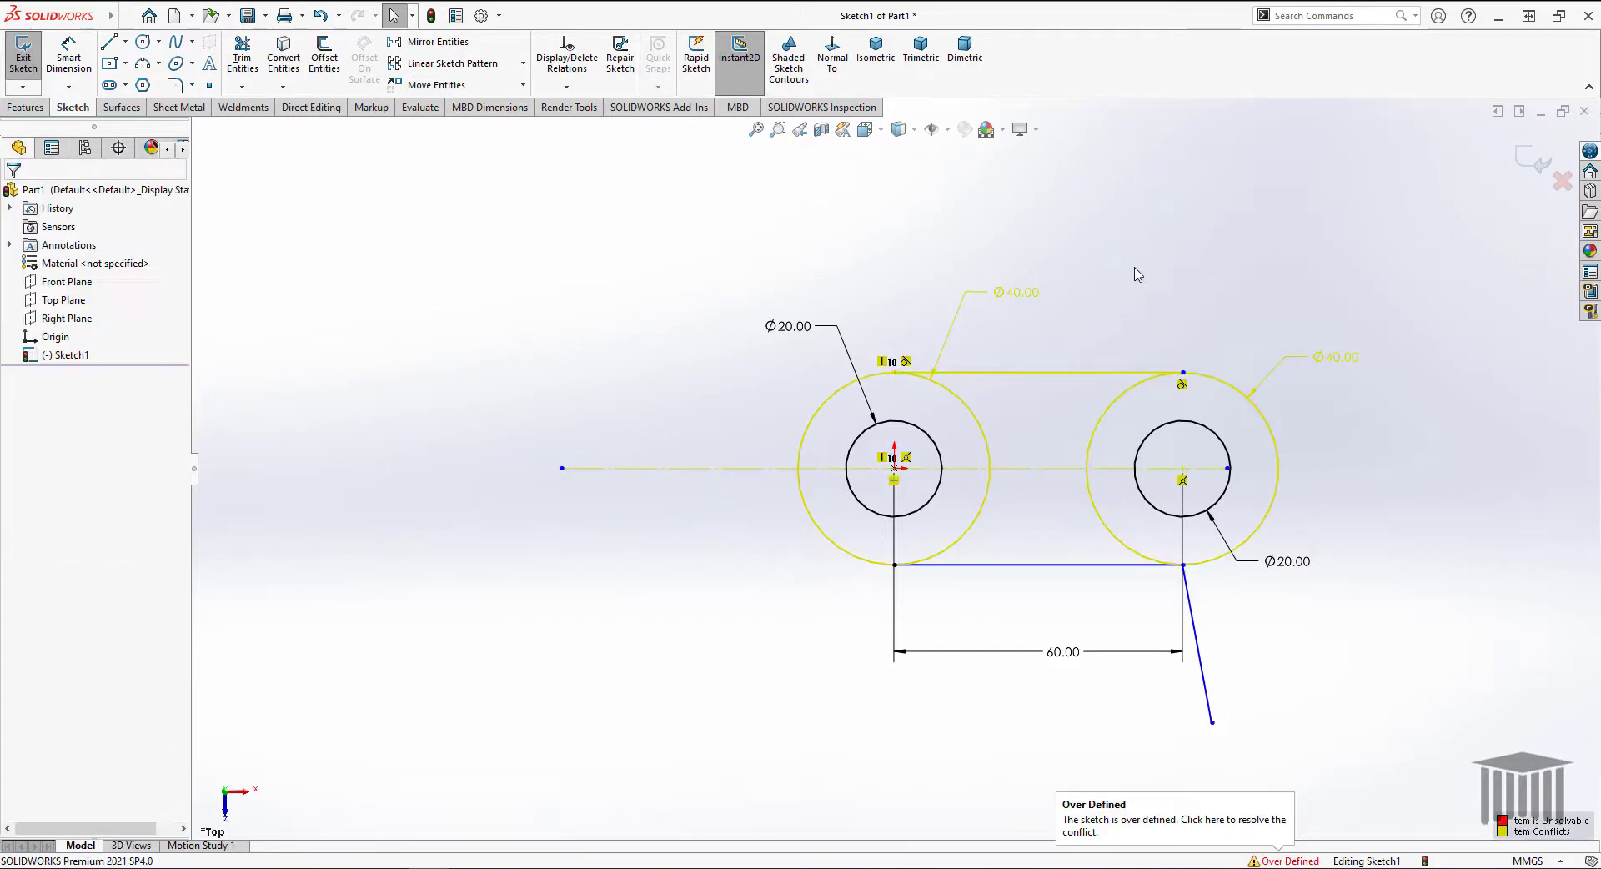
Delete the 60 mm centre distance dimension, the stray slanted line below the right circle and the 40 mm diameter dimension of the circle at the origin
click(966, 653)
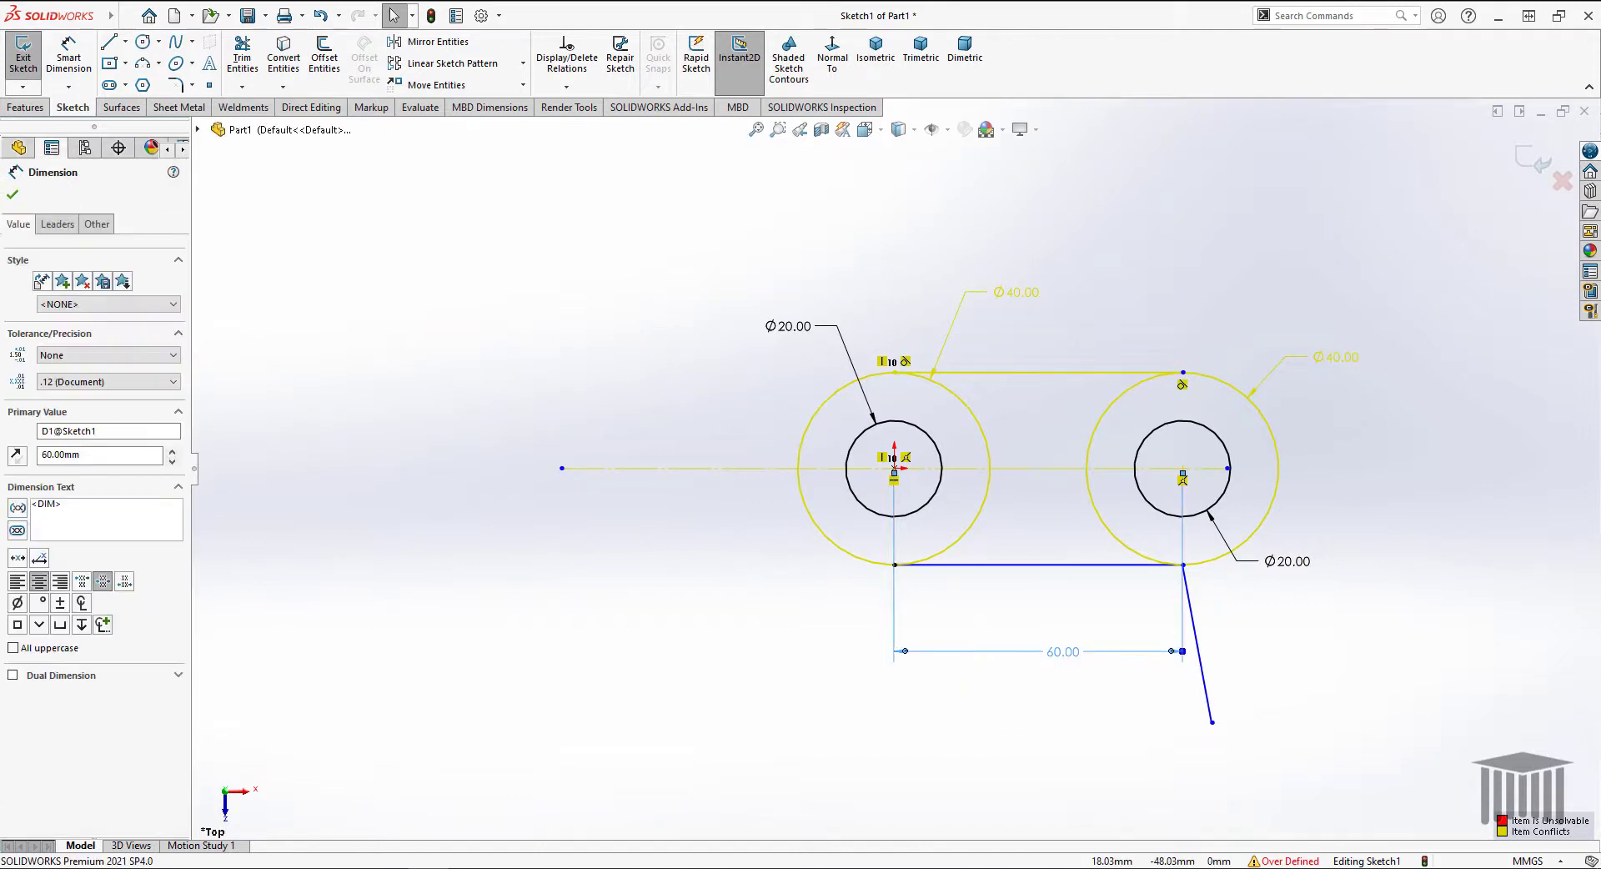
key(Delete)
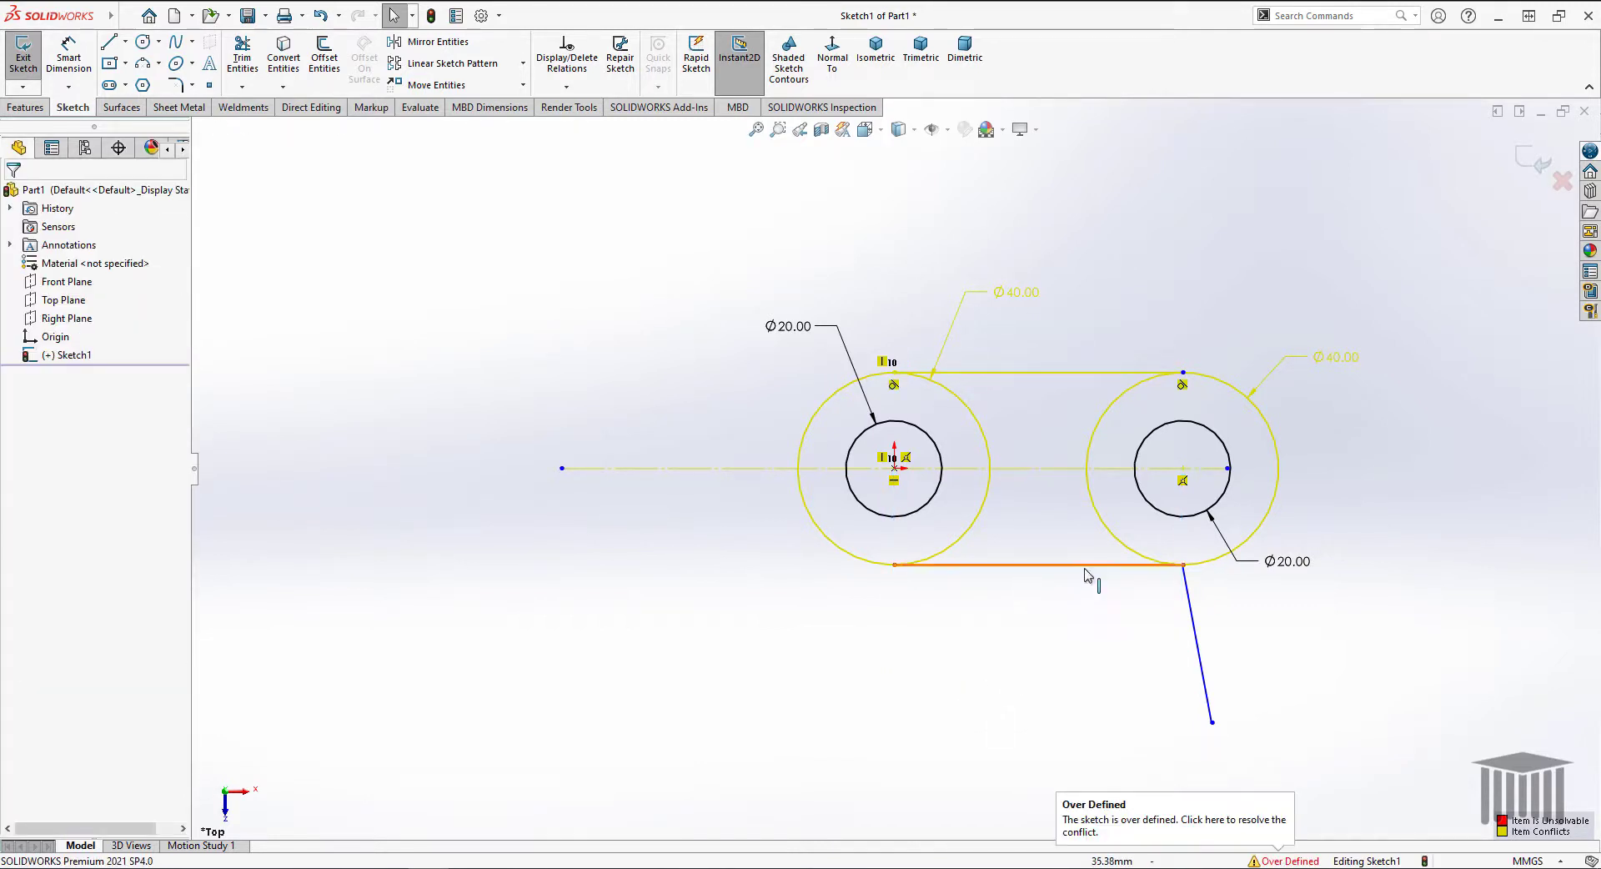
click(1201, 654)
key(Delete)
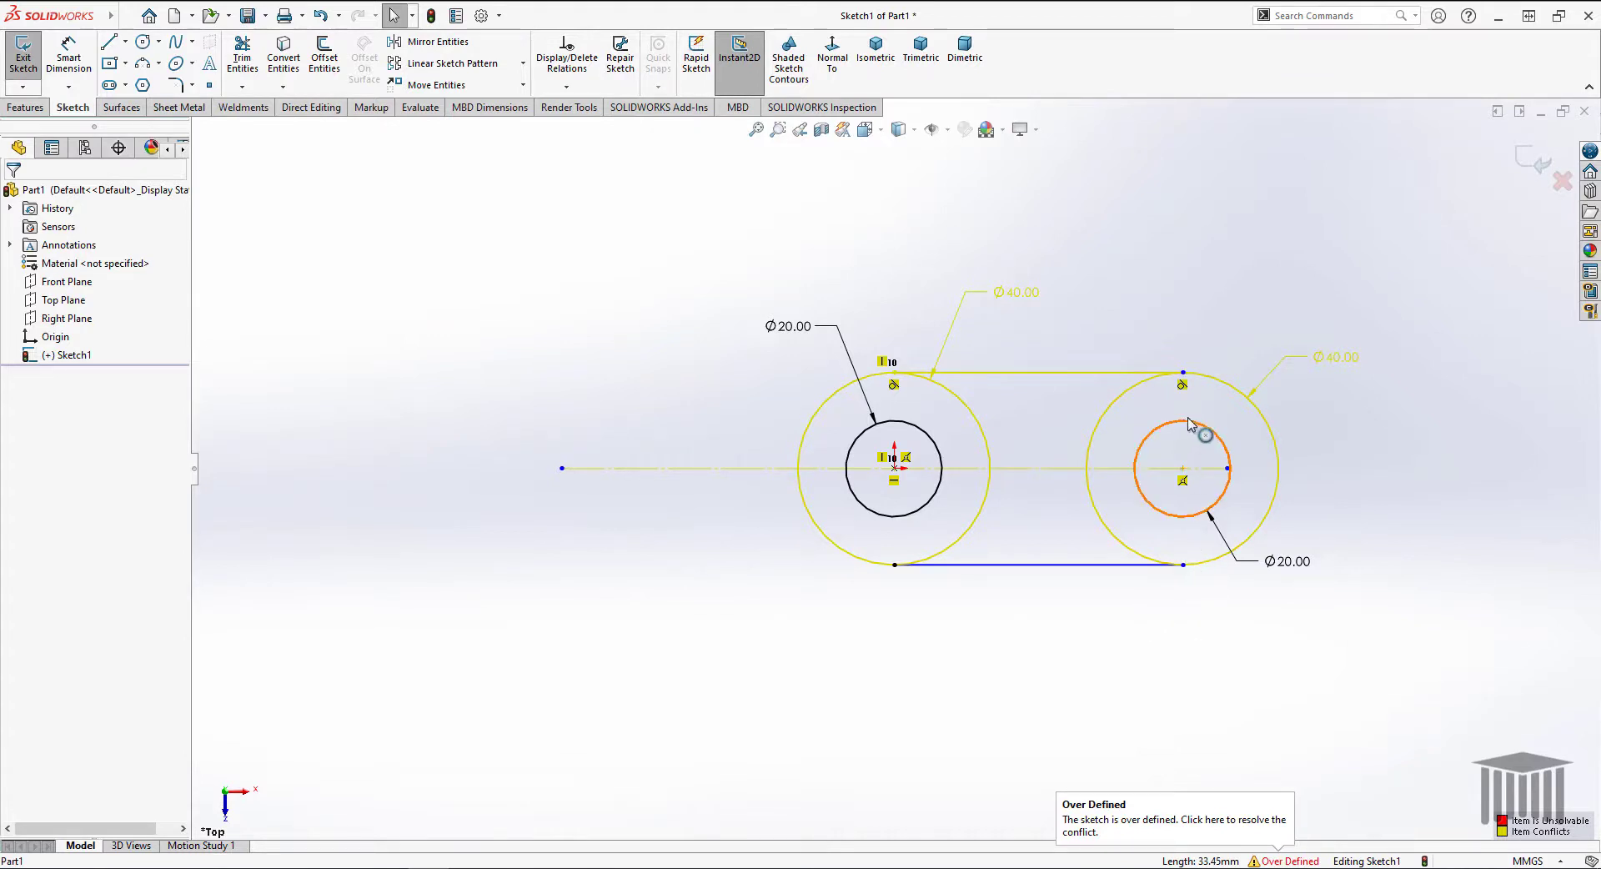
click(1019, 296)
key(Delete)
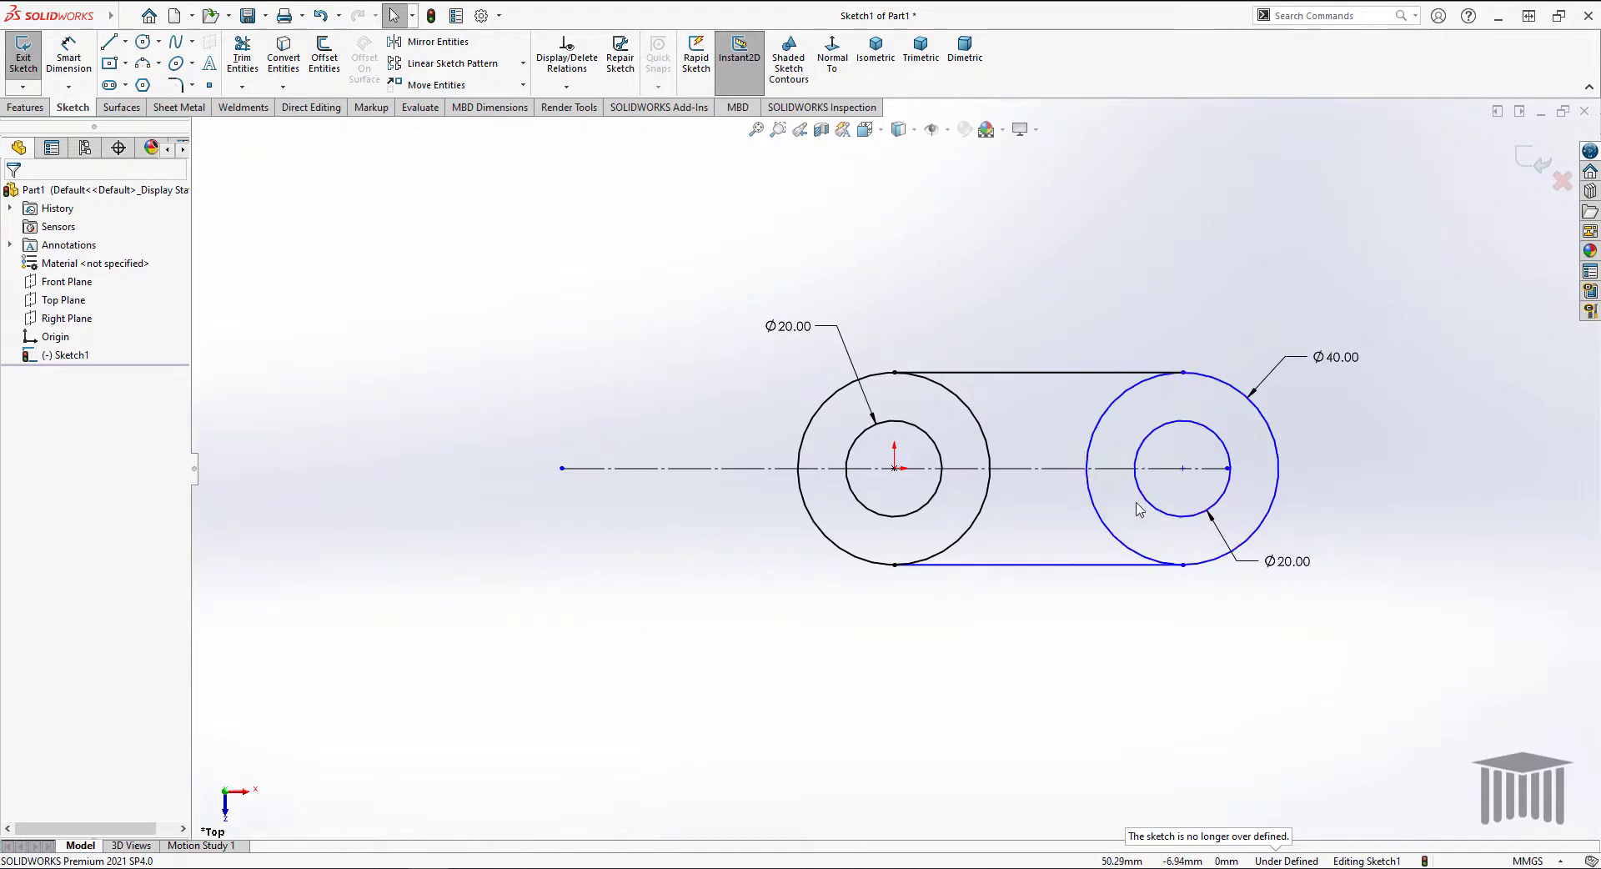
click(1203, 384)
ctrl+click(1039, 372)
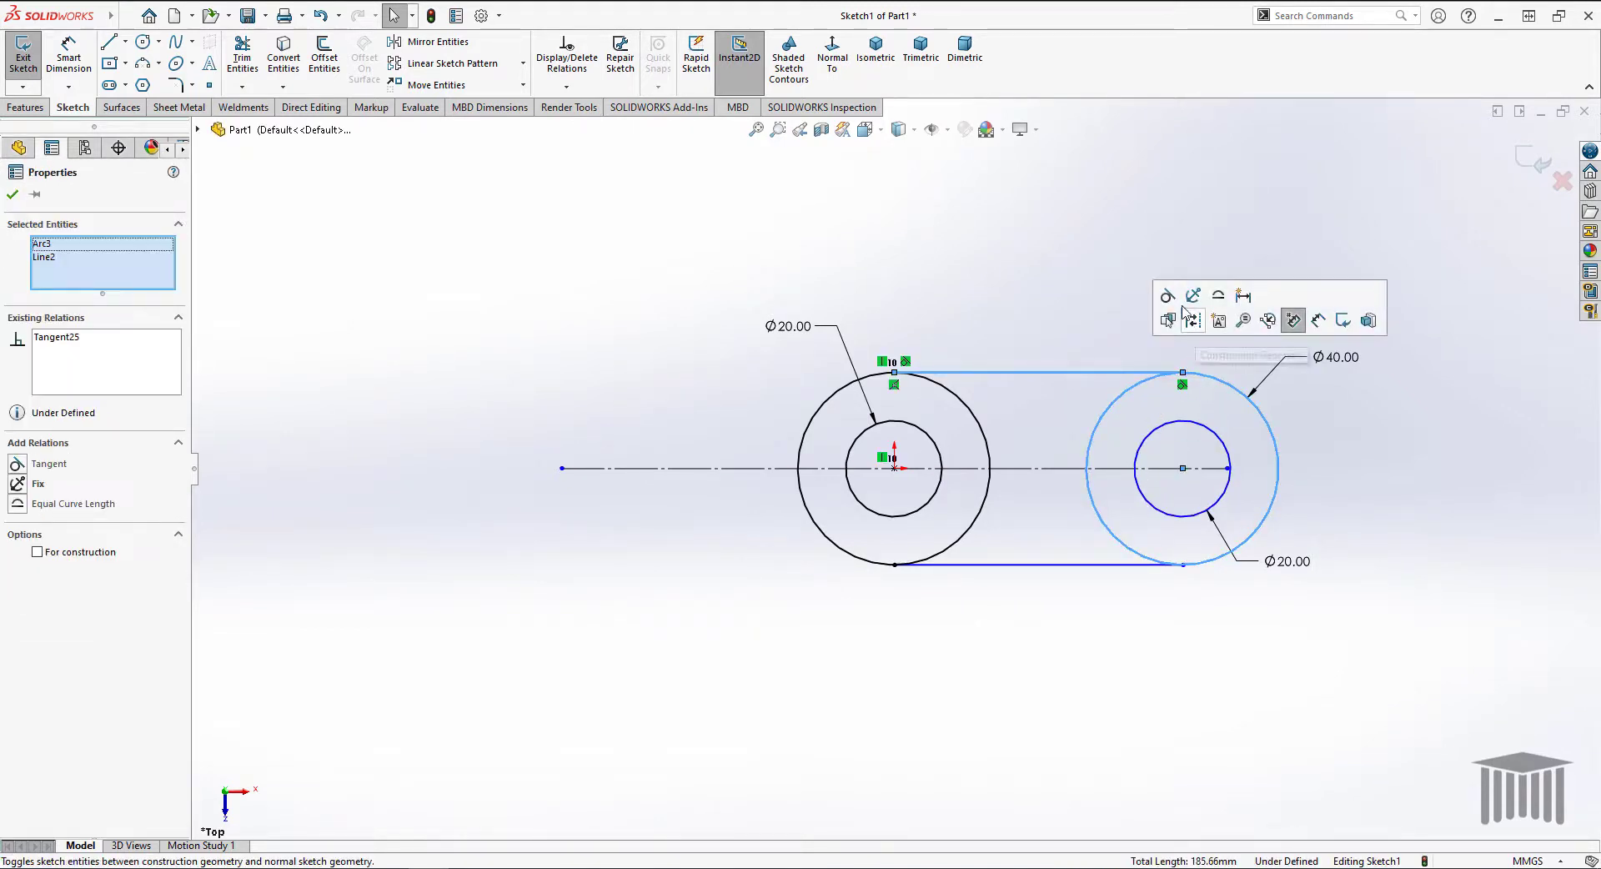
click(1109, 260)
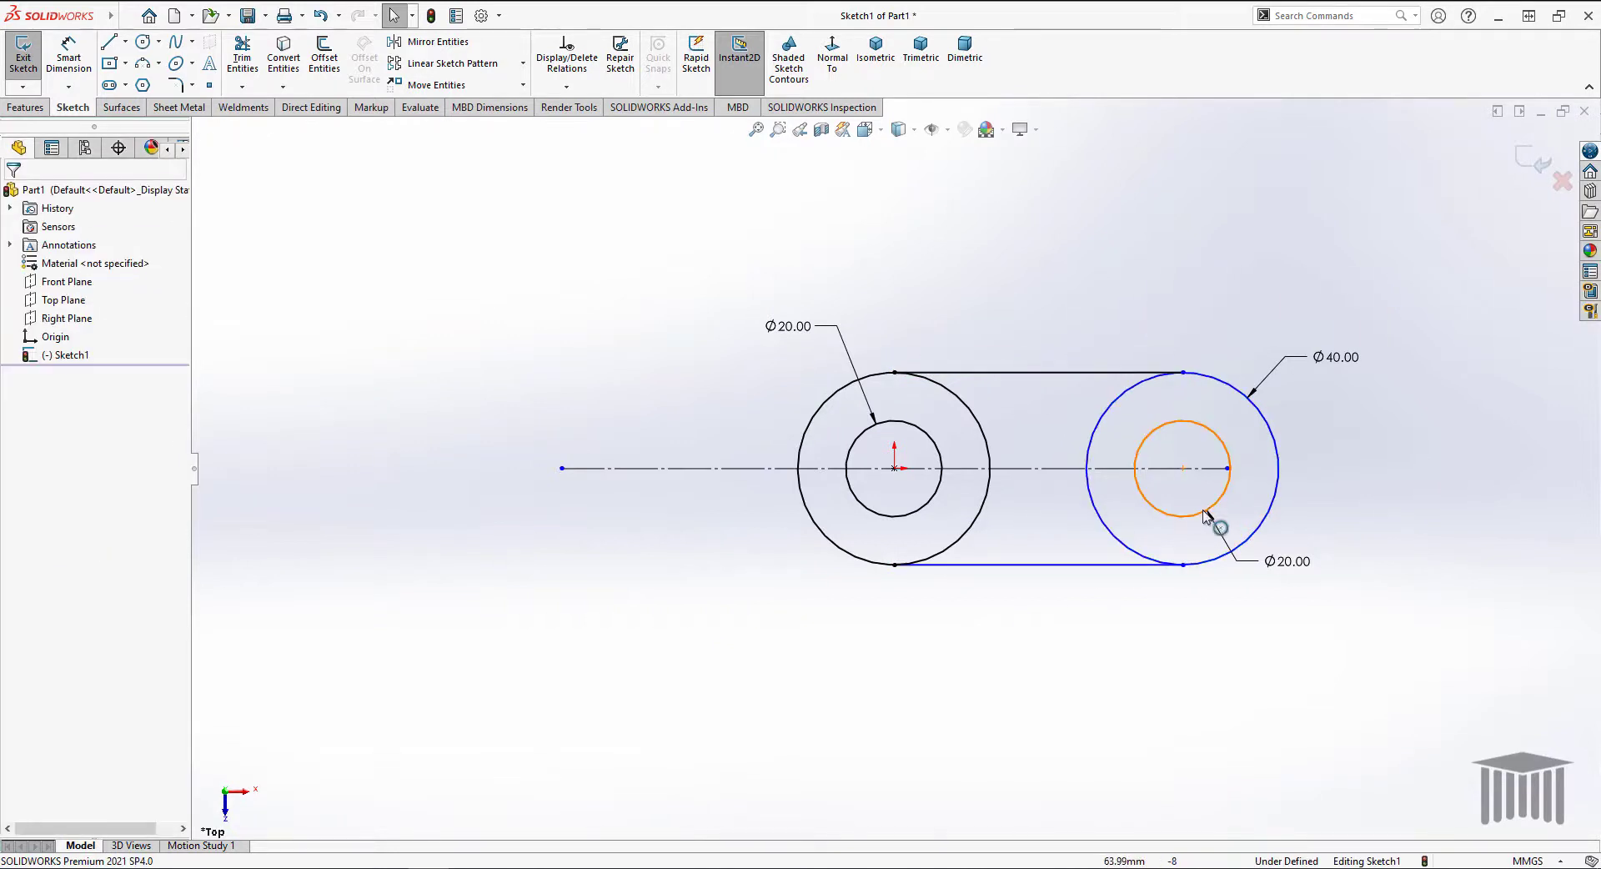
Dimension the horizontal distance between the centres of the two circle pairs as 60 mm
click(62, 55)
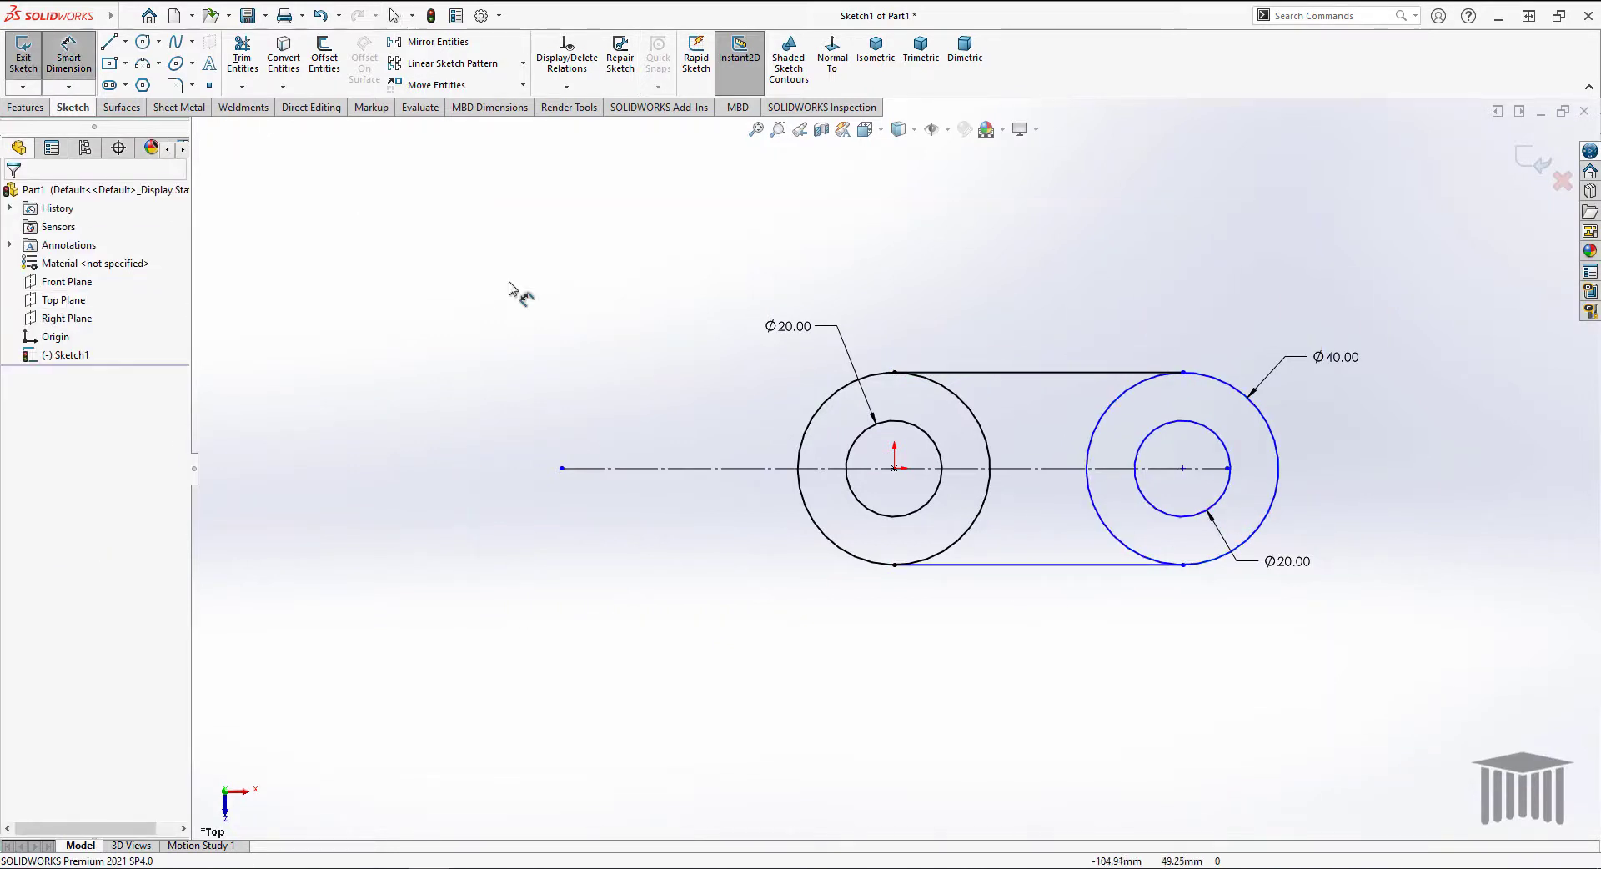
click(1183, 471)
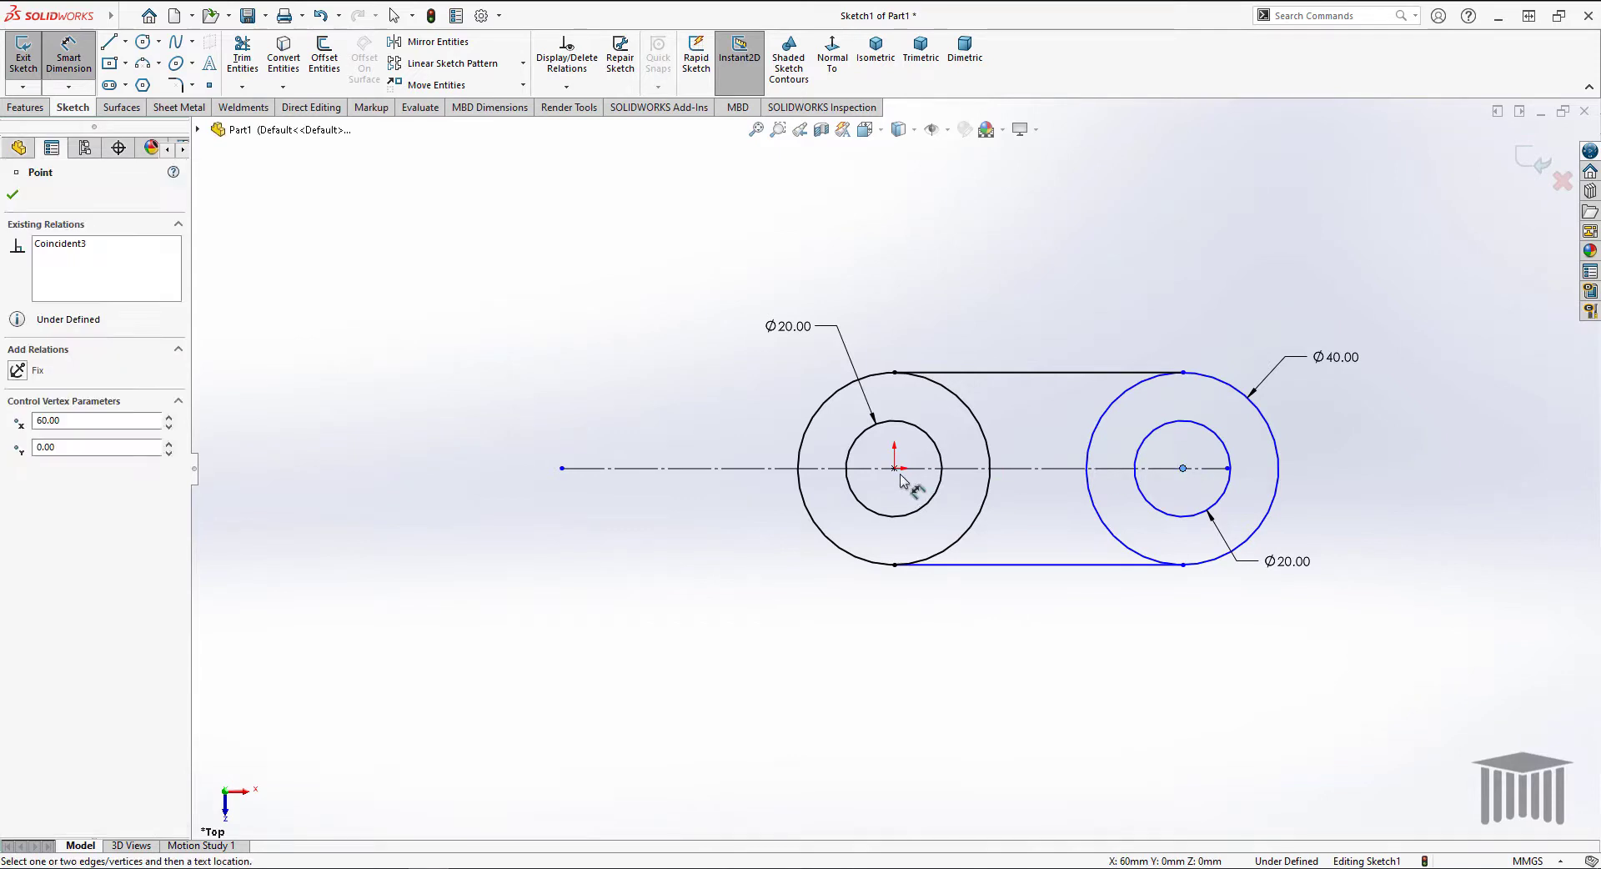
click(895, 470)
click(1028, 648)
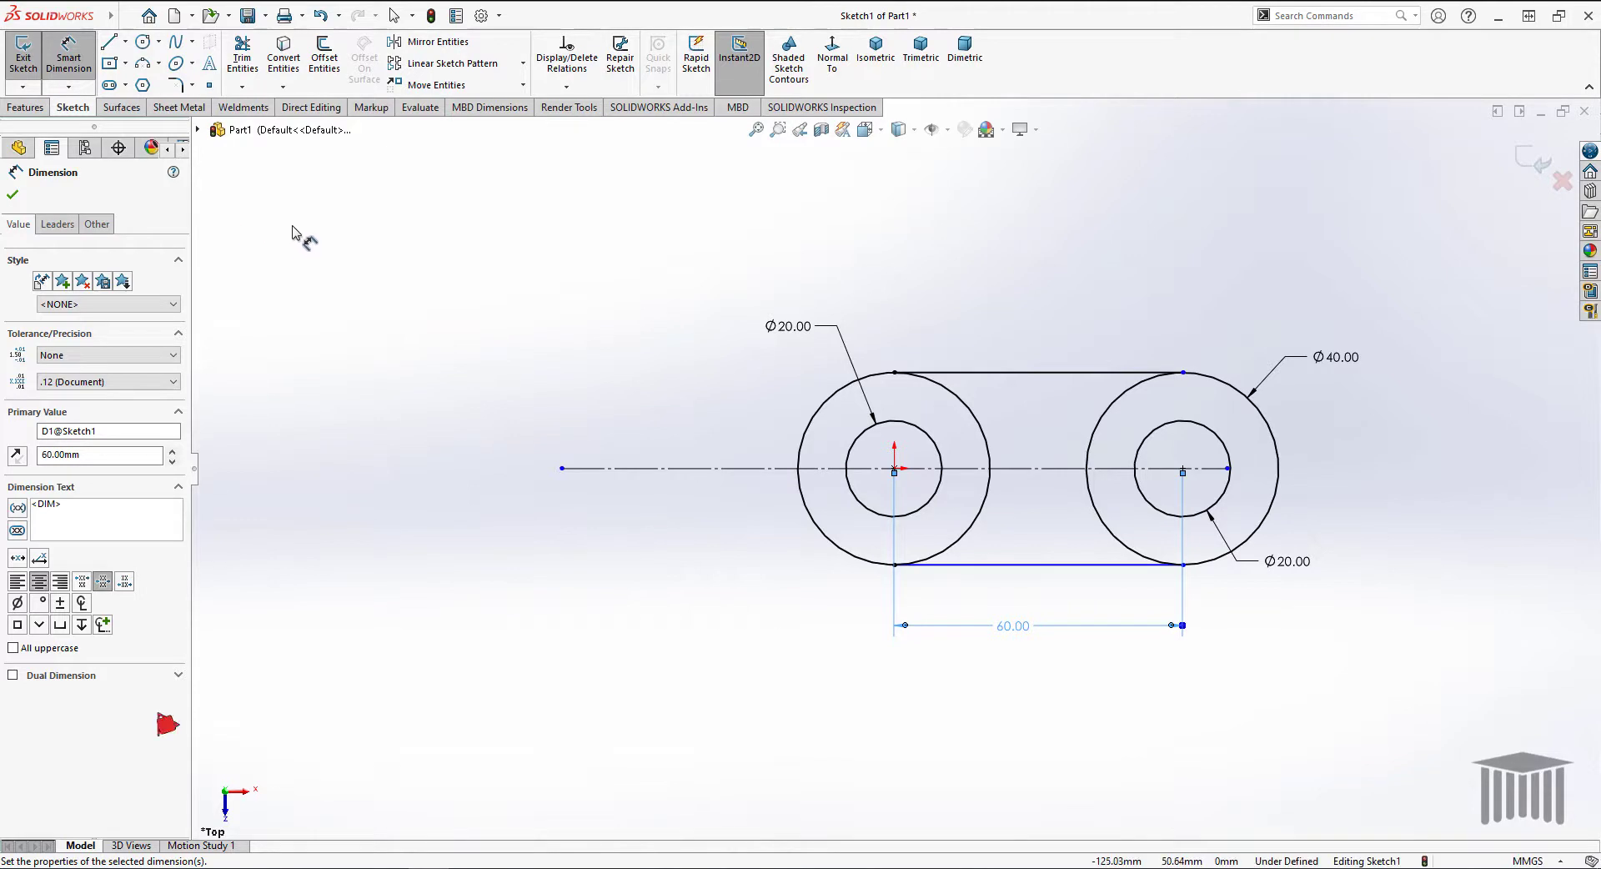
Trim away the inner halves of both 40 mm circles between the tangent lines to leave a slot-shaped outline
click(242, 59)
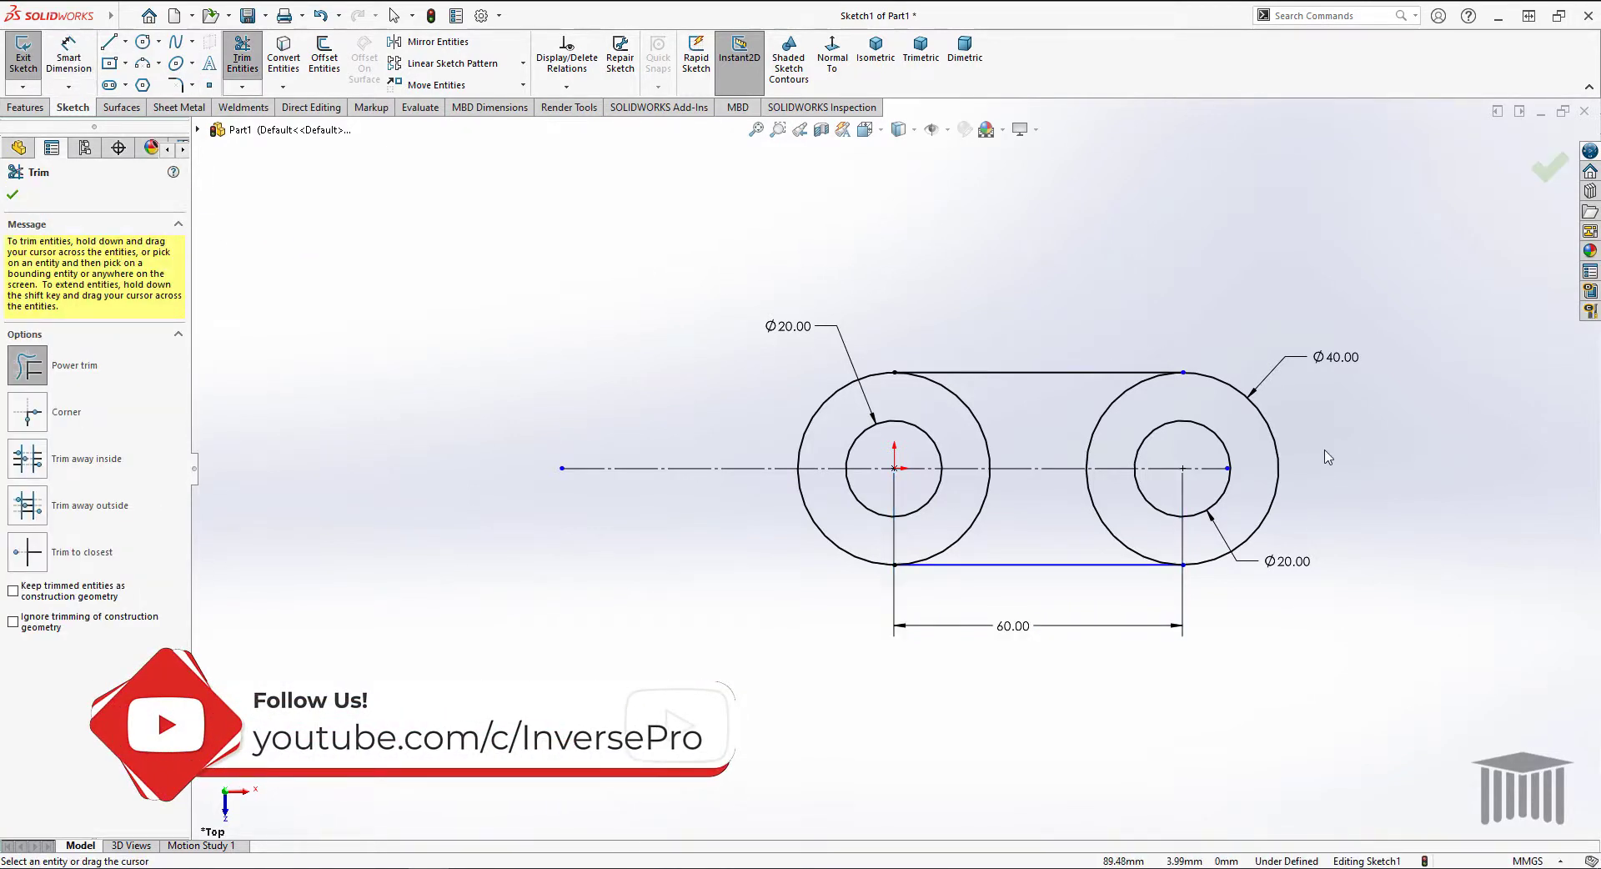
drag(1106, 395, 1120, 408)
mouse_move(1116, 491)
mouse_down()
mouse_move(1018, 536)
mouse_move(968, 497)
mouse_up()
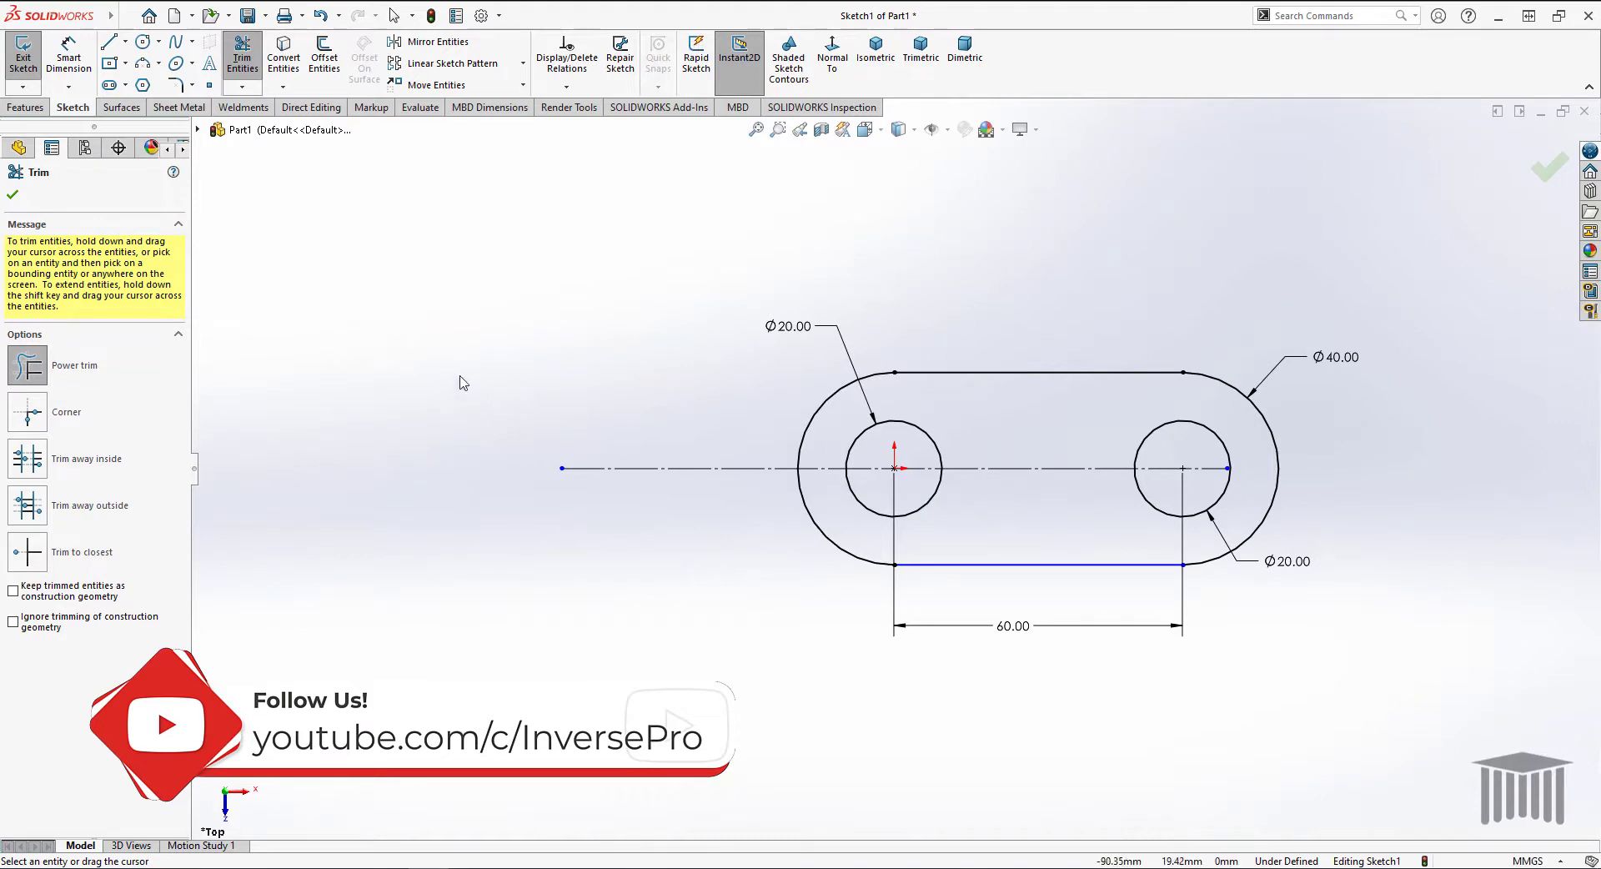
click(13, 197)
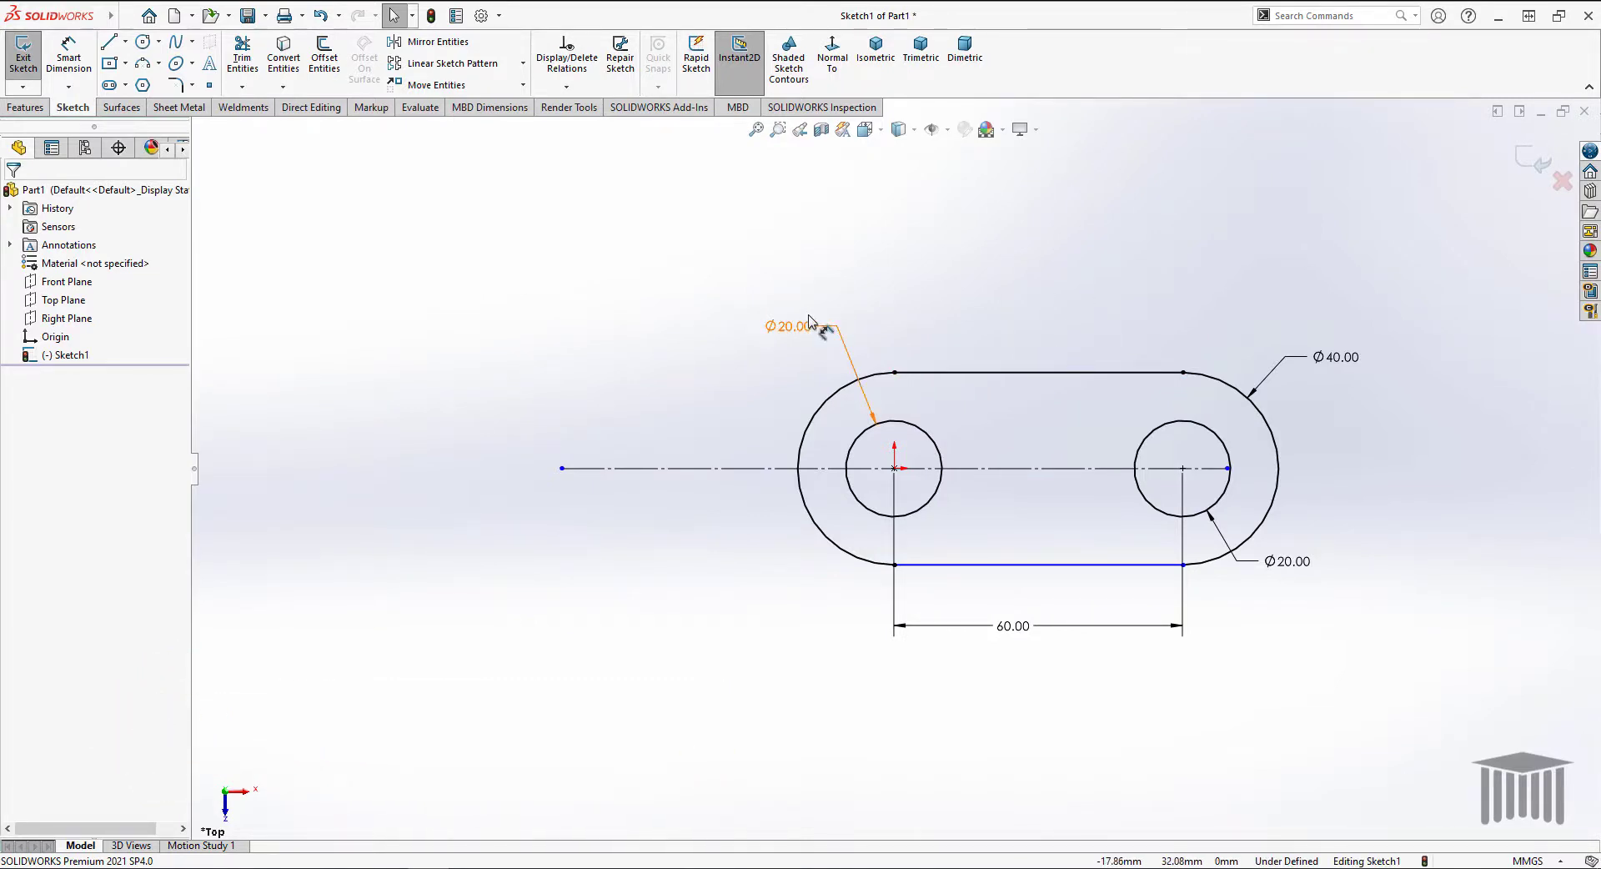
Extrude the slot-shaped profile with its two holes as a blind boss 10 mm deep
click(25, 108)
click(25, 63)
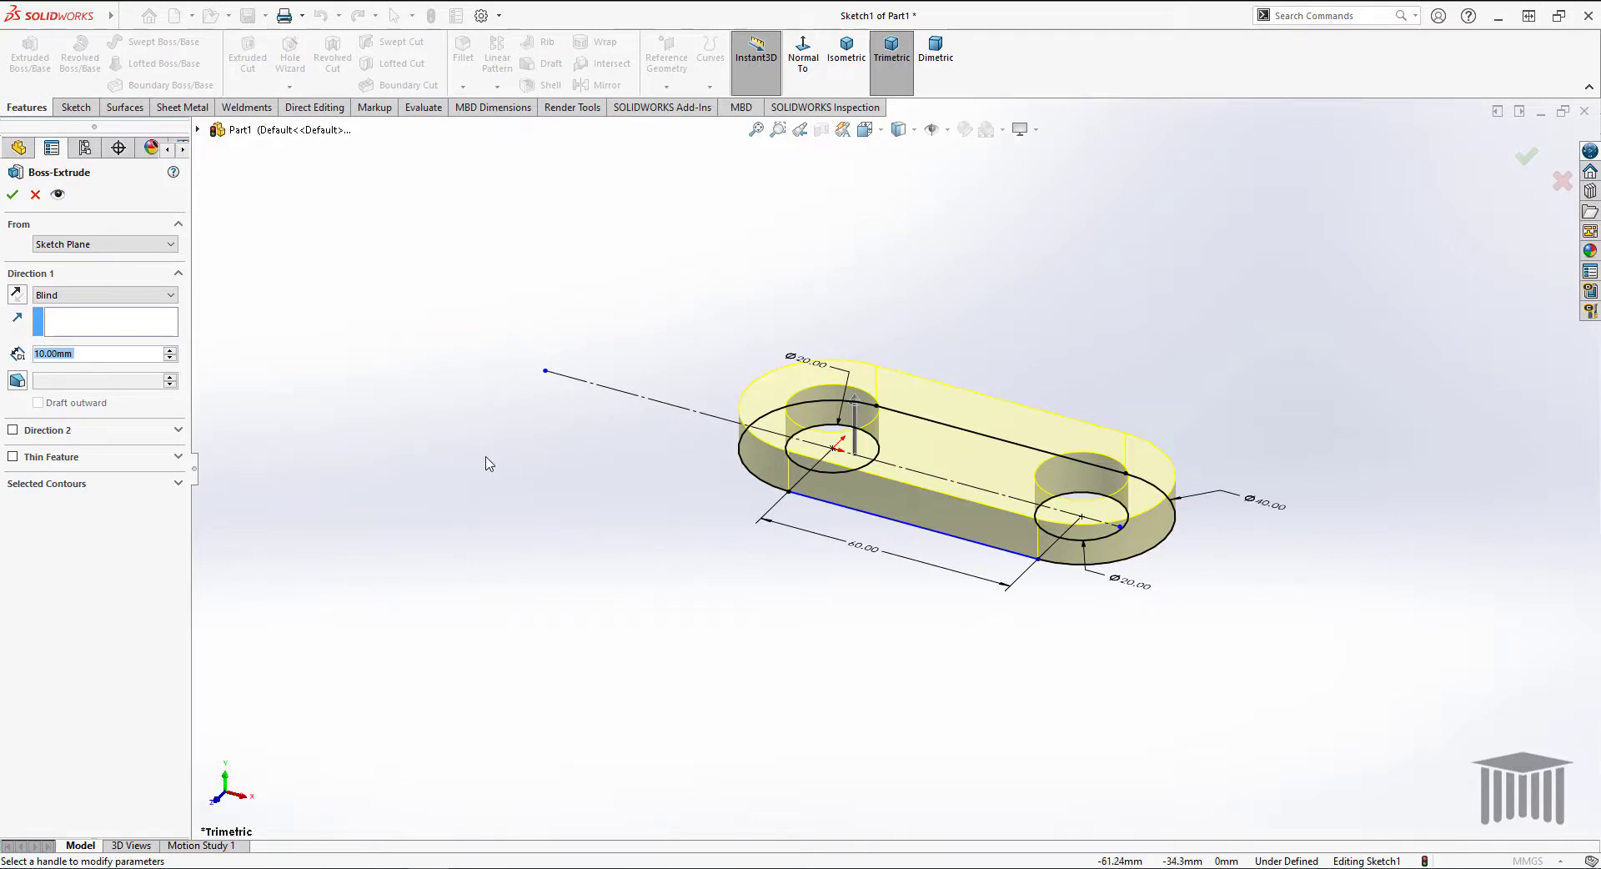
click(13, 195)
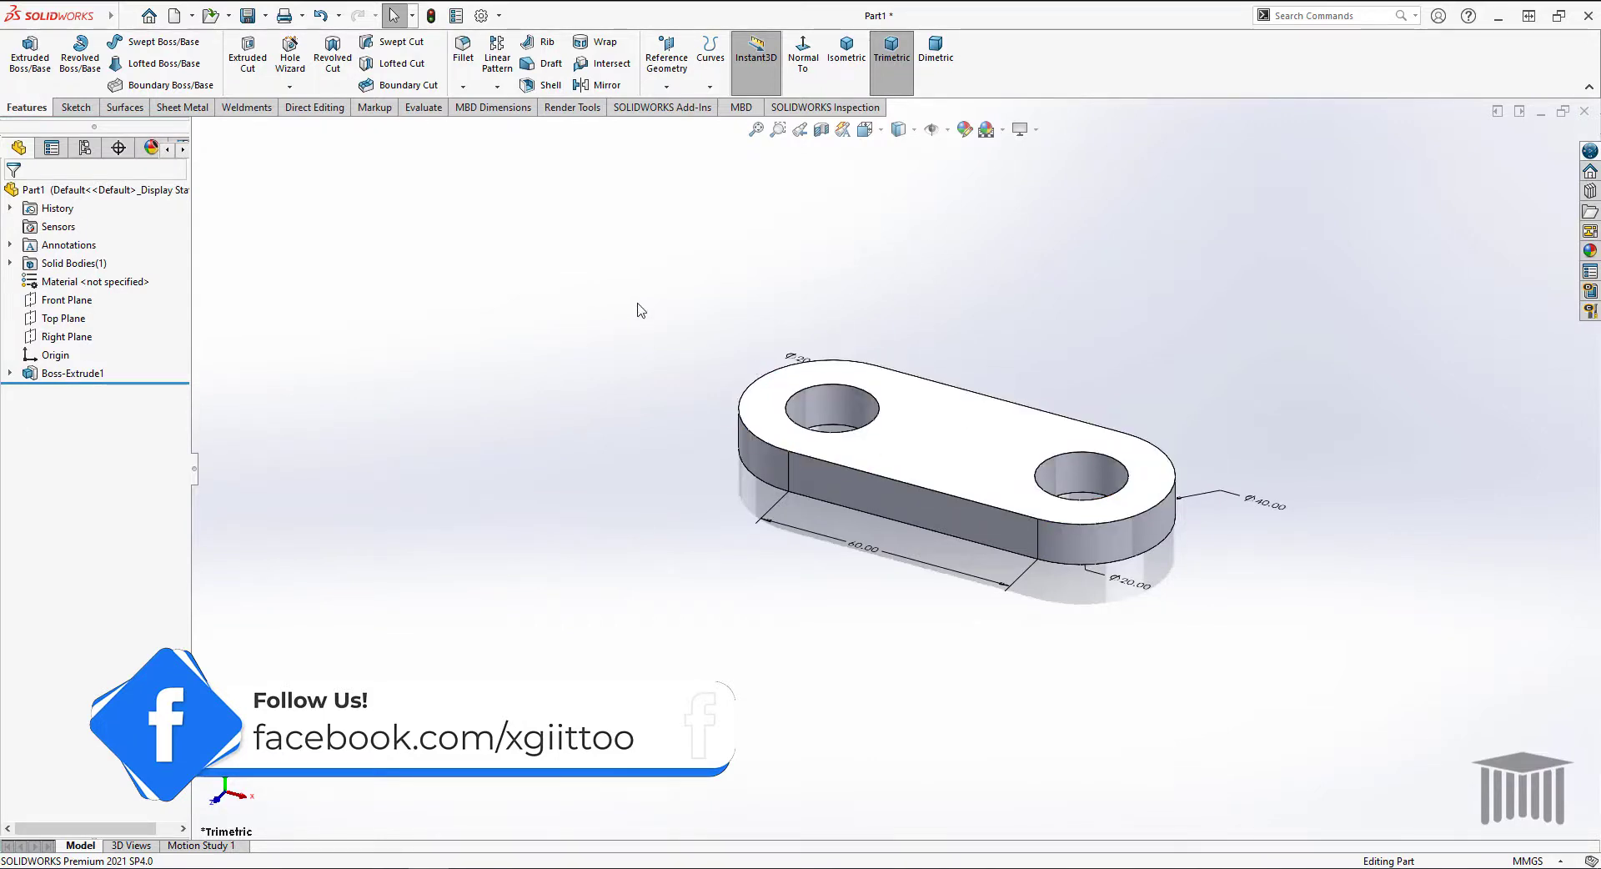
Start a sketch on the plate's upper face and draw a 40 mm vertical line across its full width, about 18 mm right of the origin
click(930, 436)
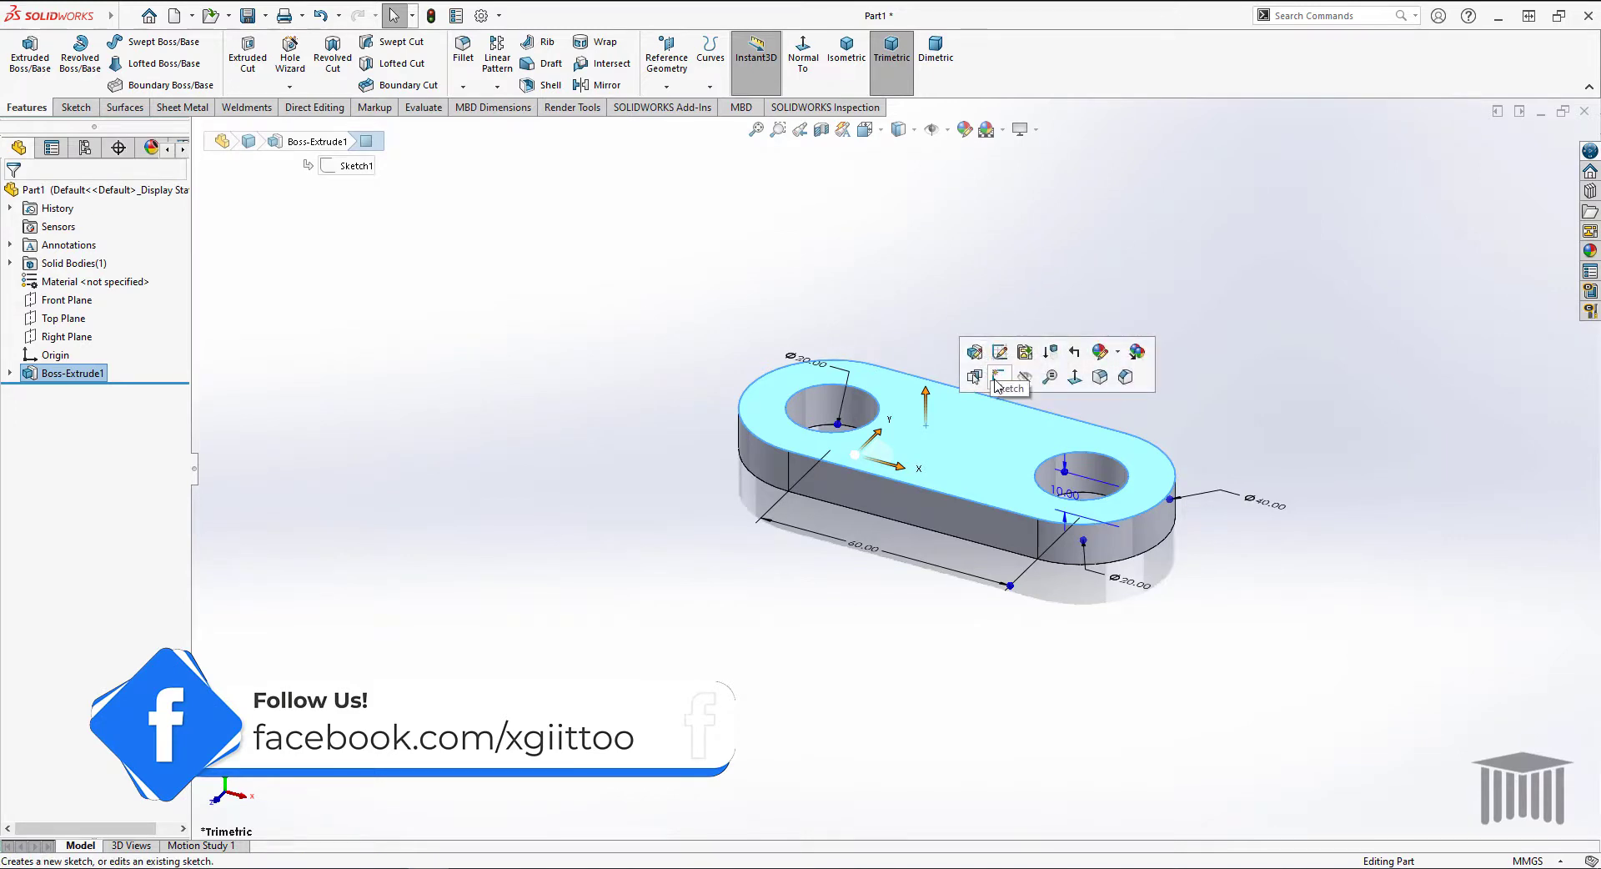
click(1001, 380)
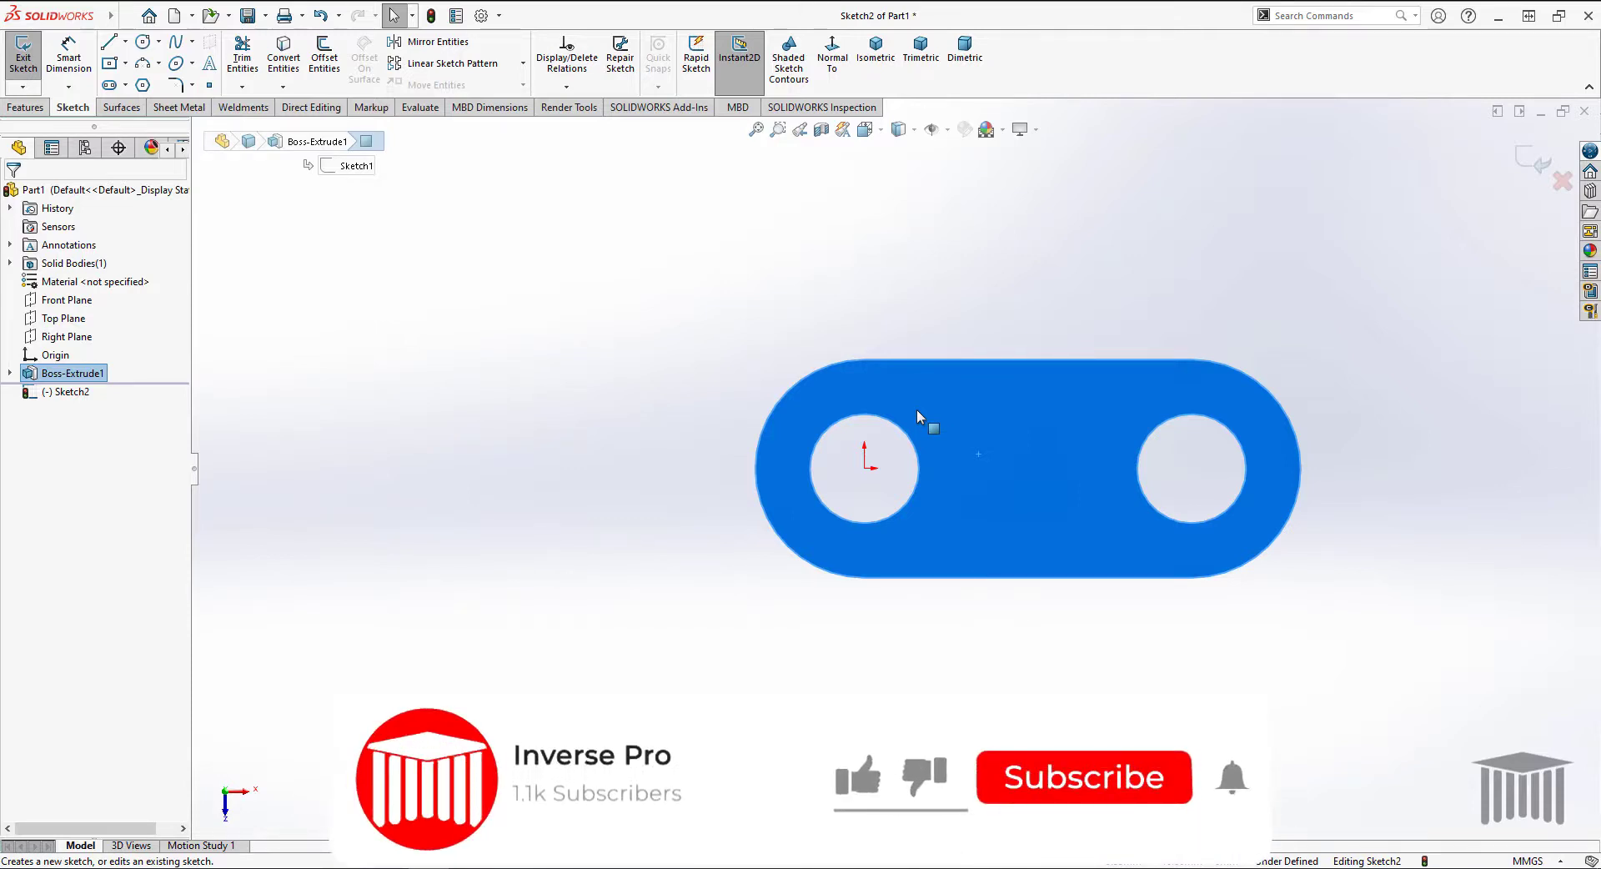
click(112, 47)
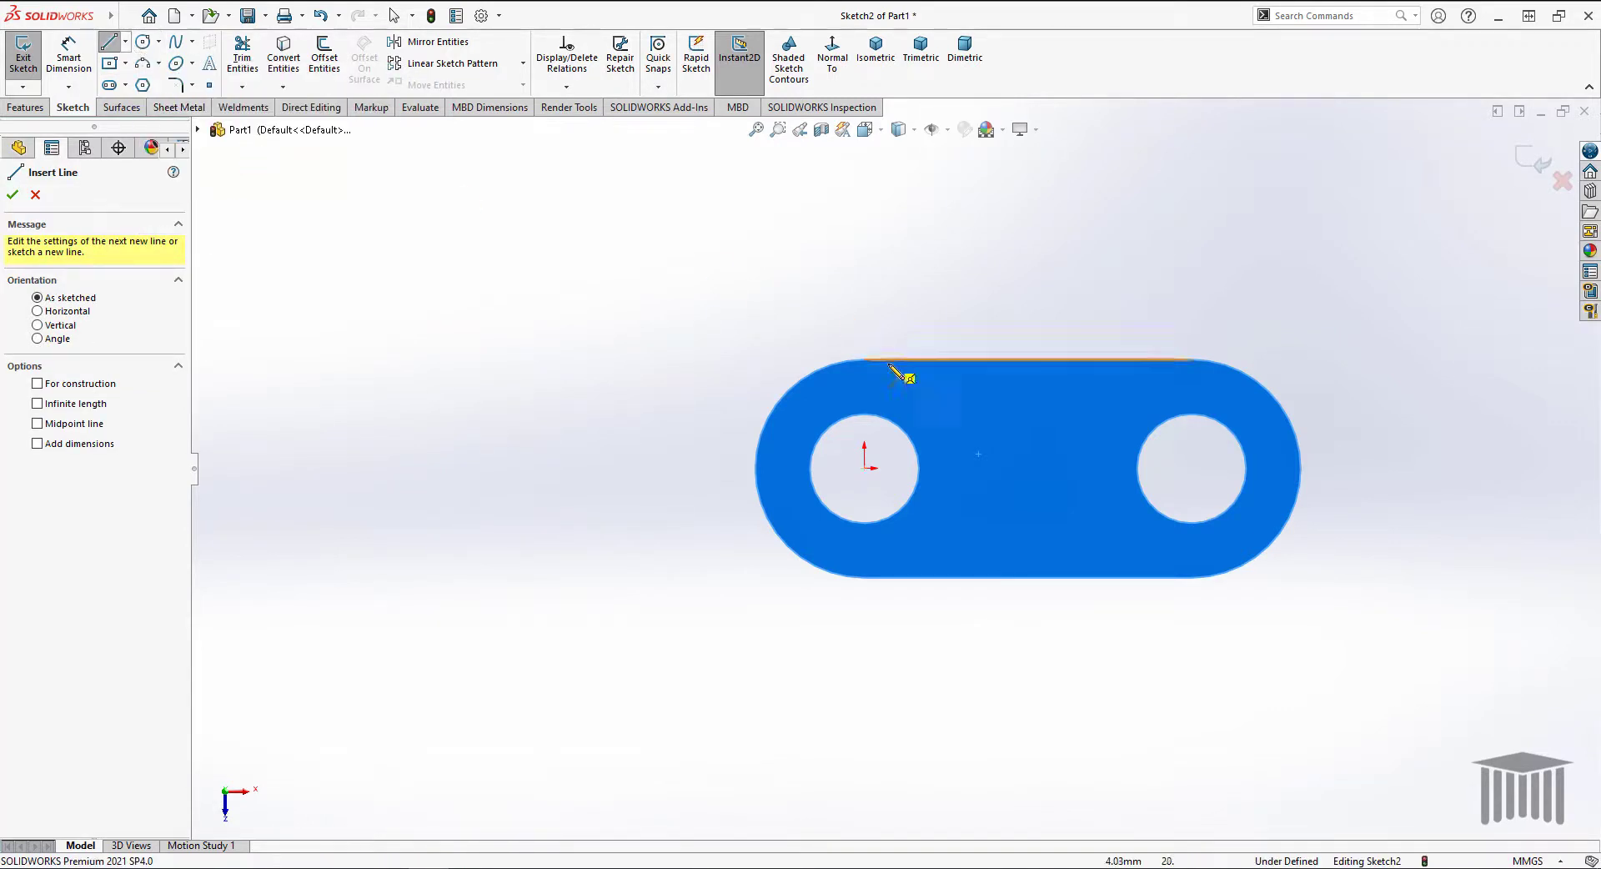
drag(970, 360, 970, 386)
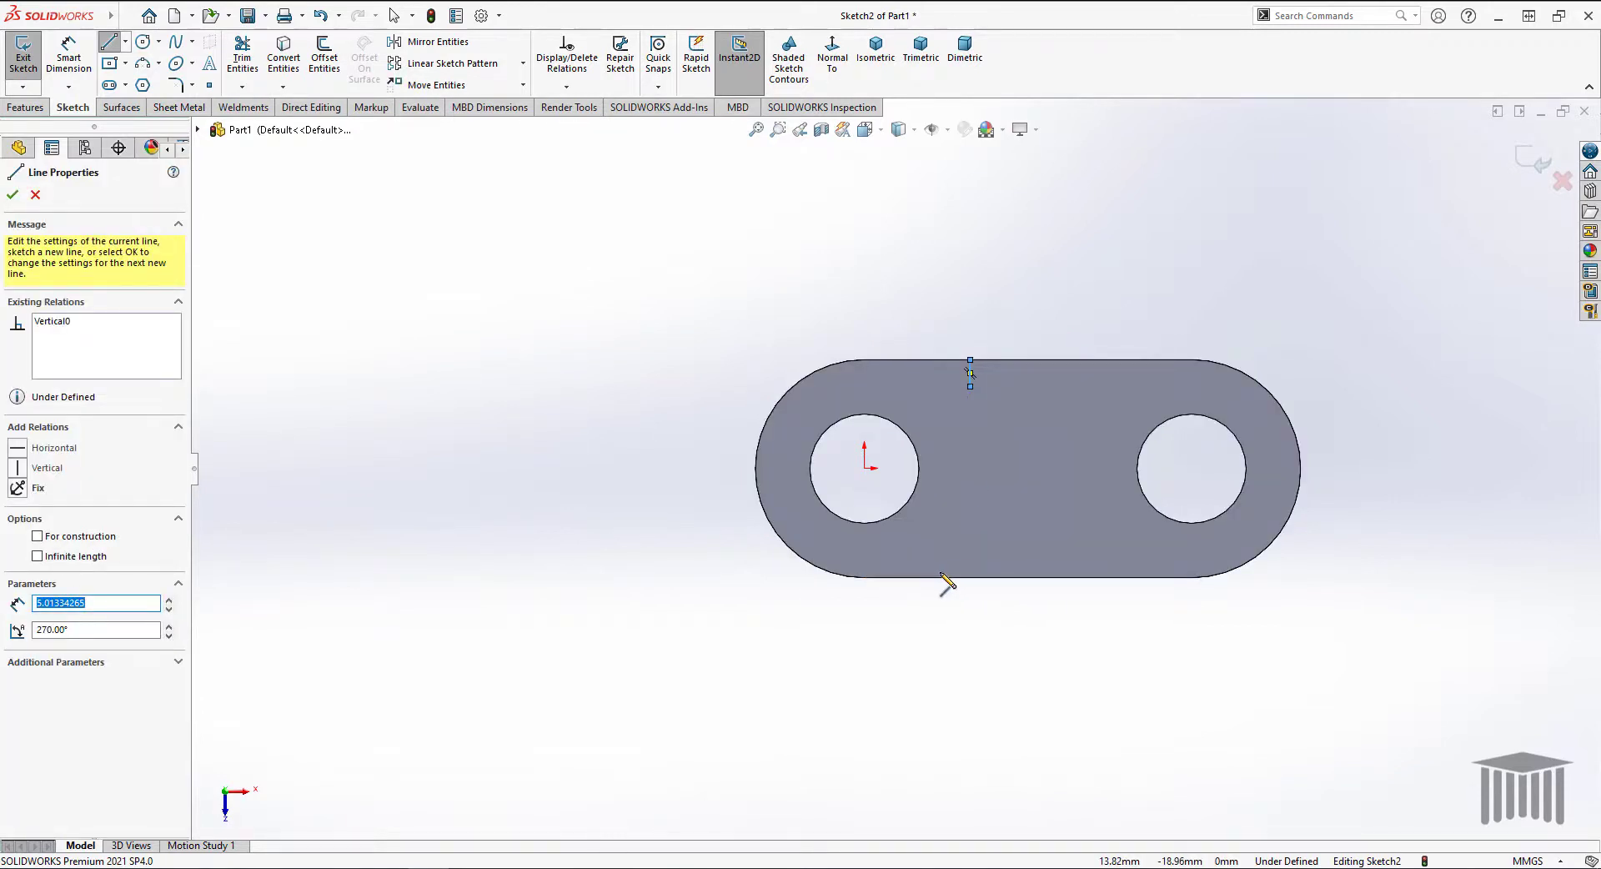
key(Escape)
key(Escape)
drag(970, 386, 965, 578)
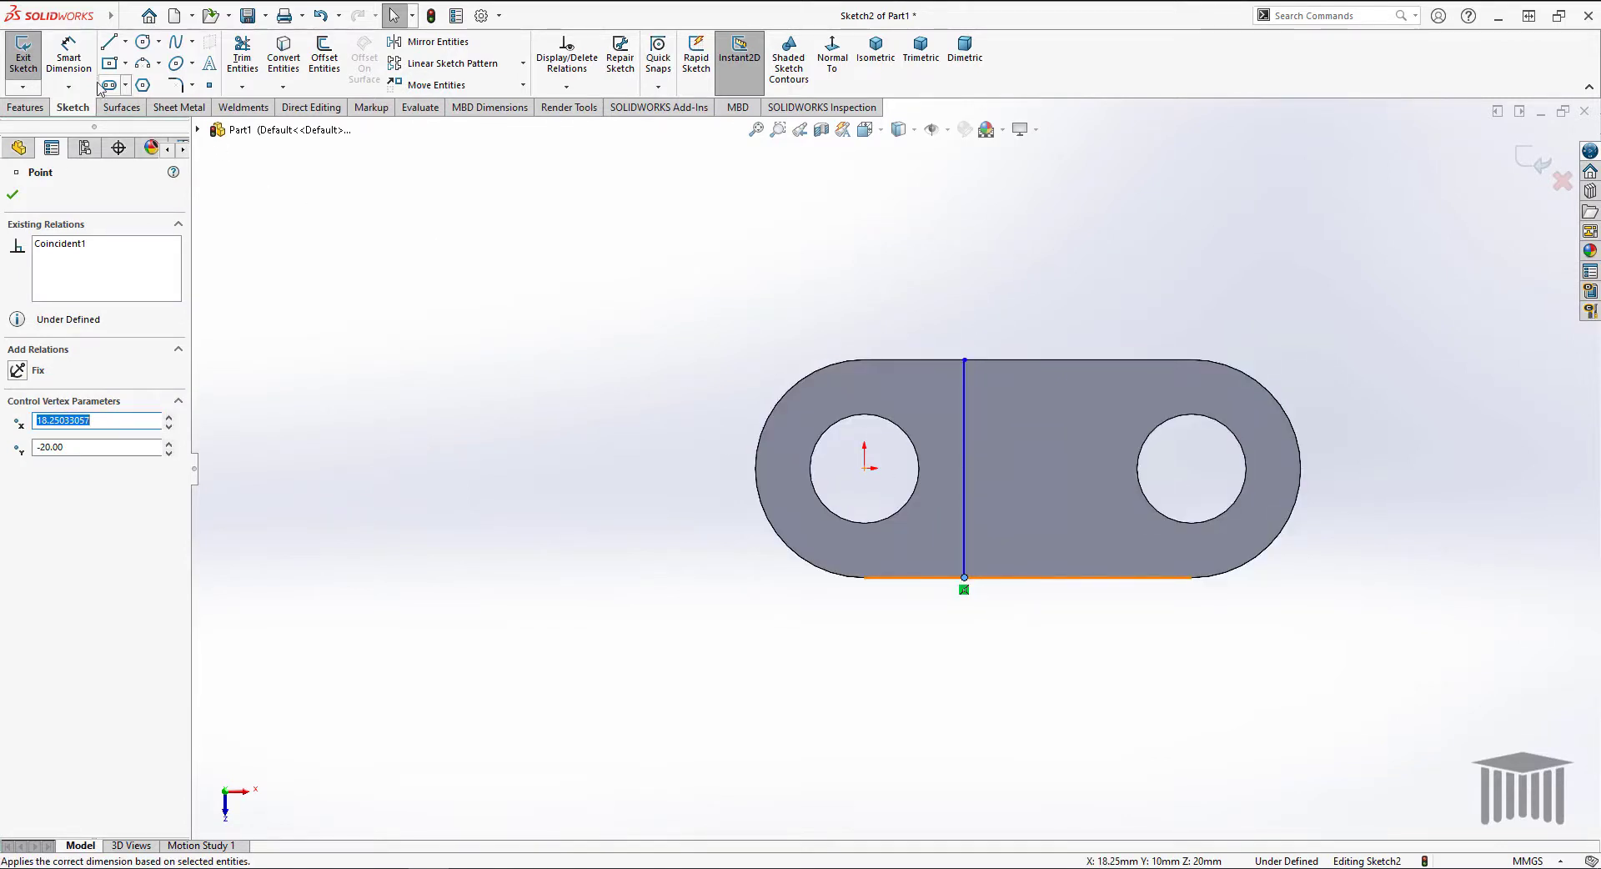
Dimension the vertical line 20 mm from the centre of the plate's left rounded end
click(70, 62)
click(963, 471)
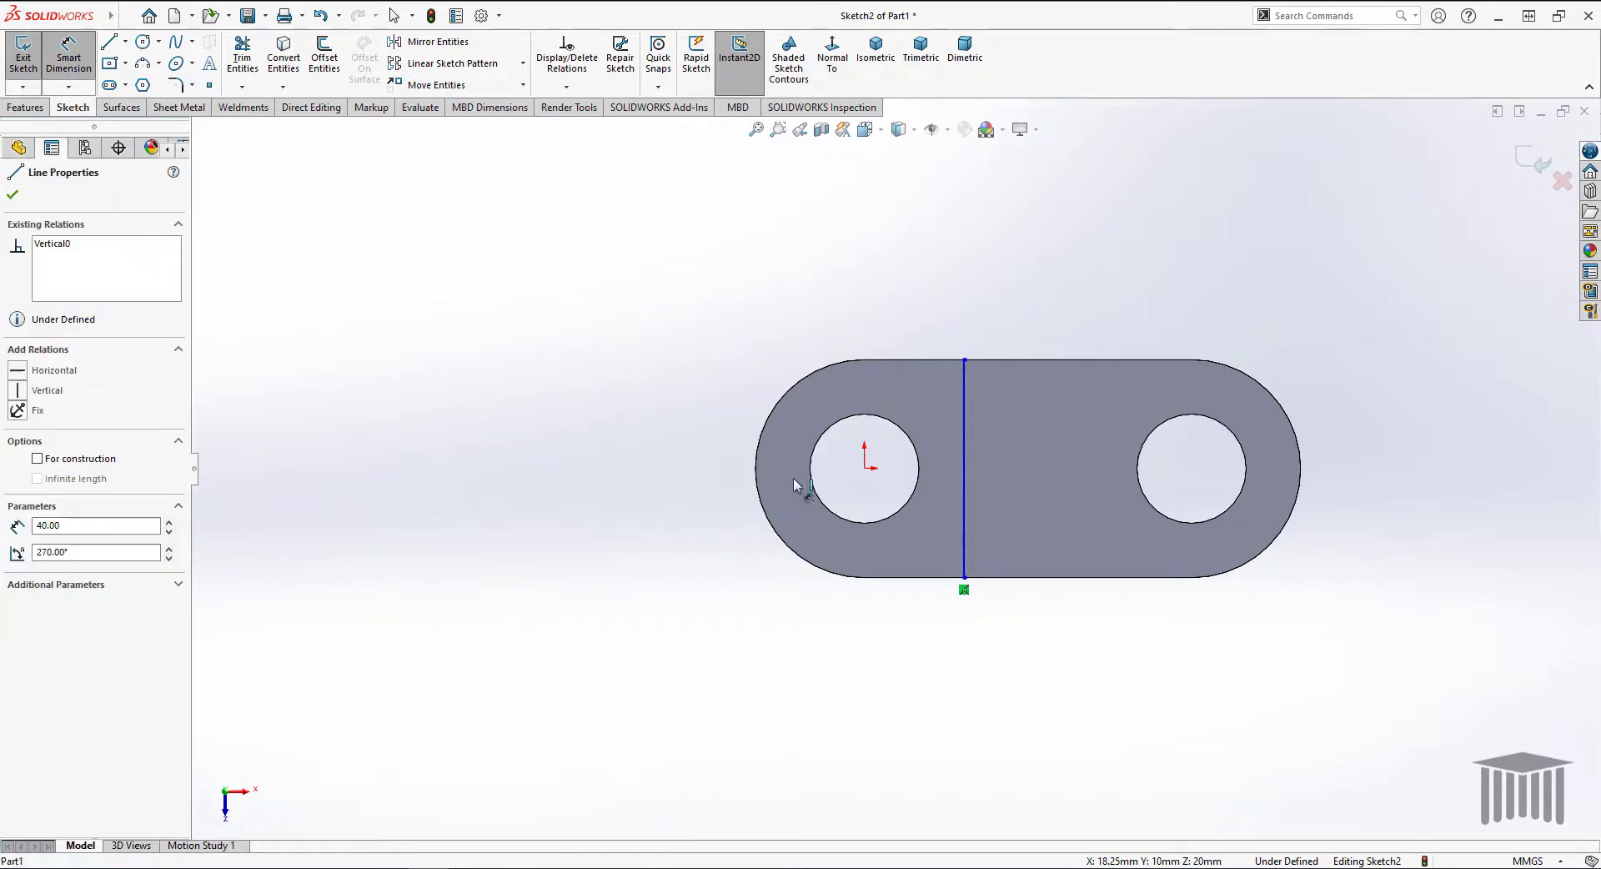
click(757, 474)
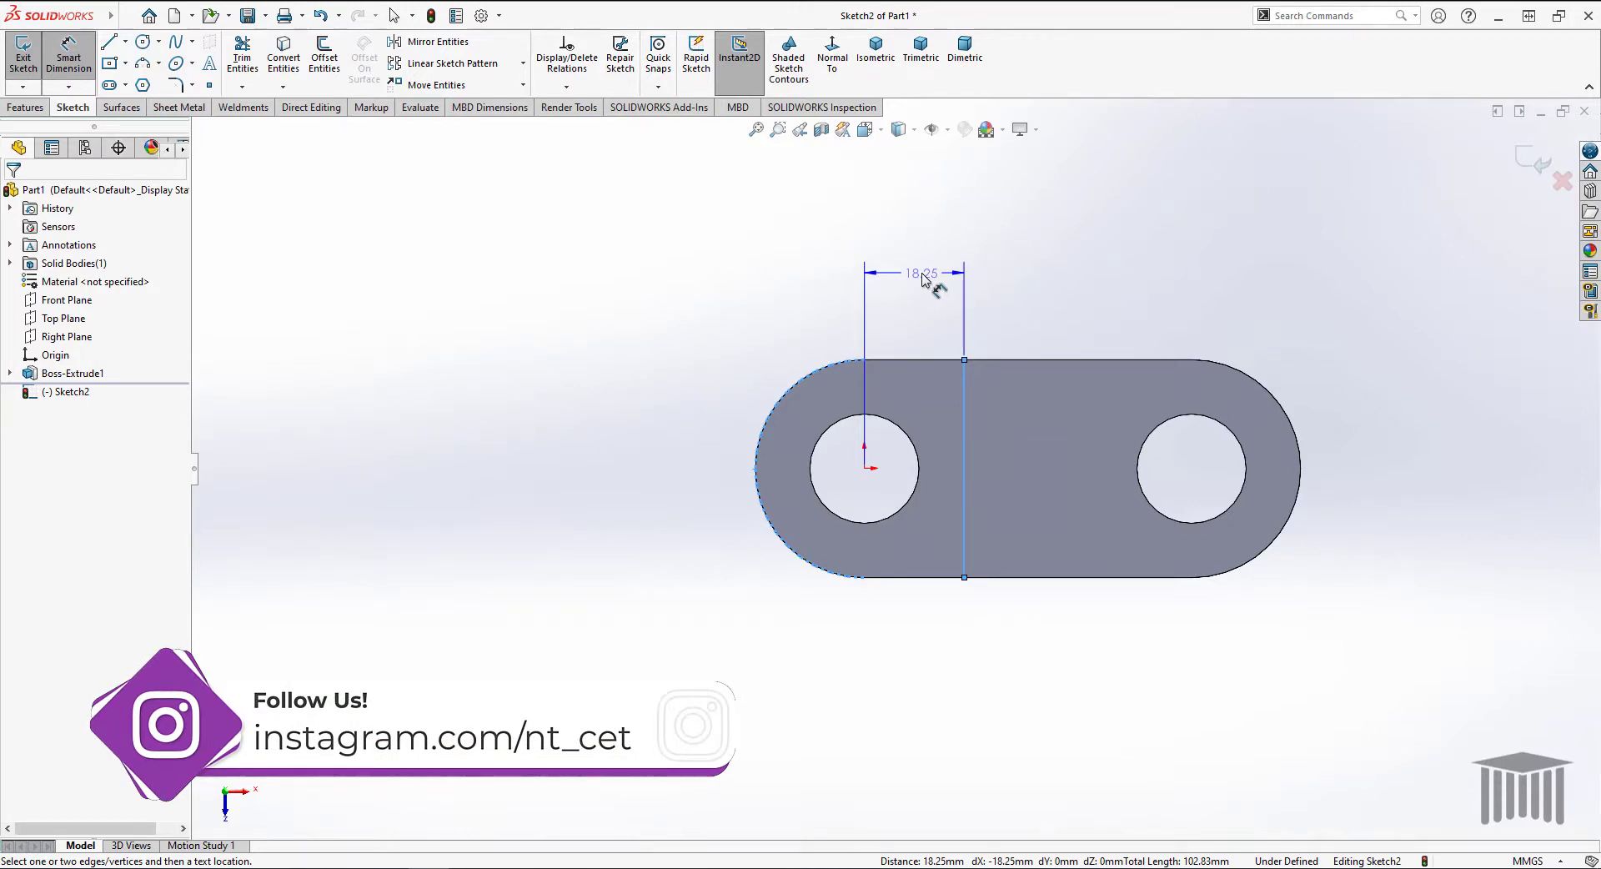
click(924, 275)
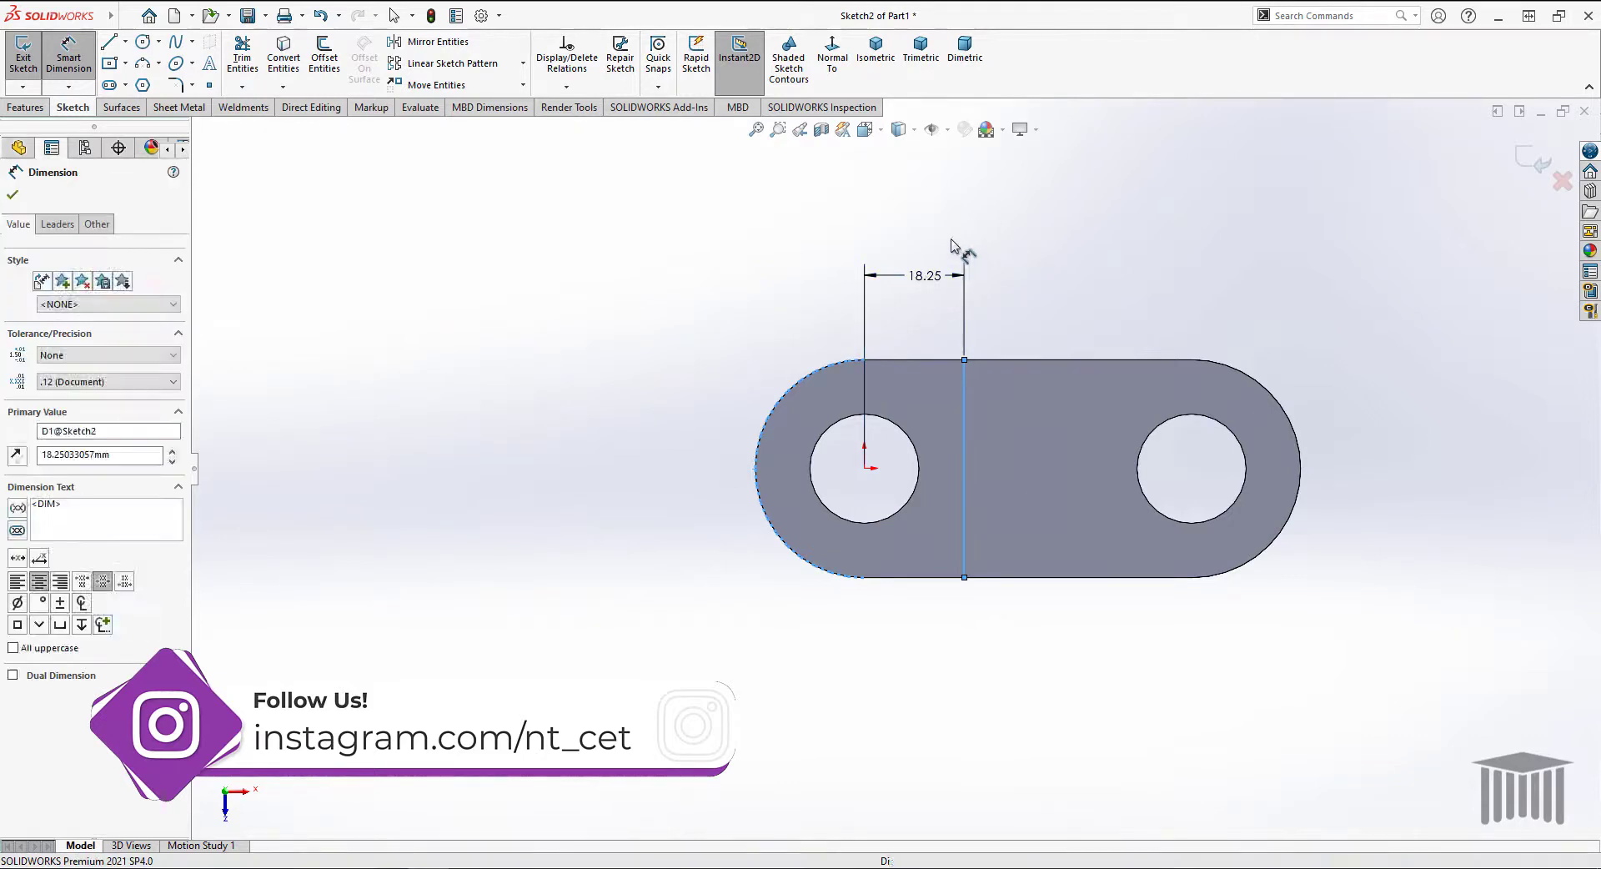
text(20)
key(Return)
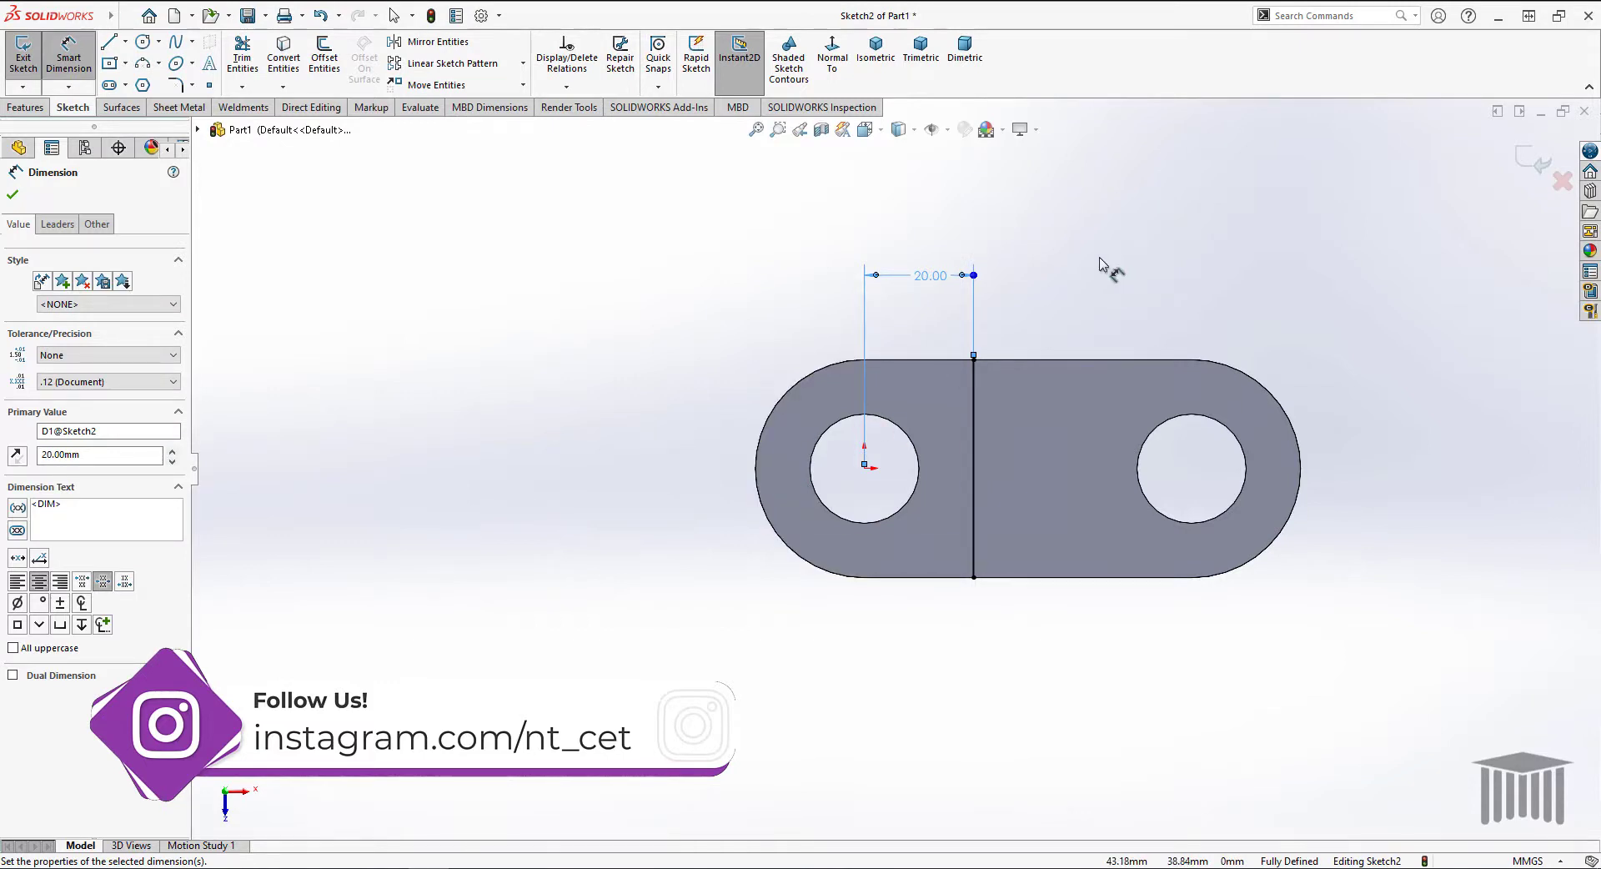
click(12, 197)
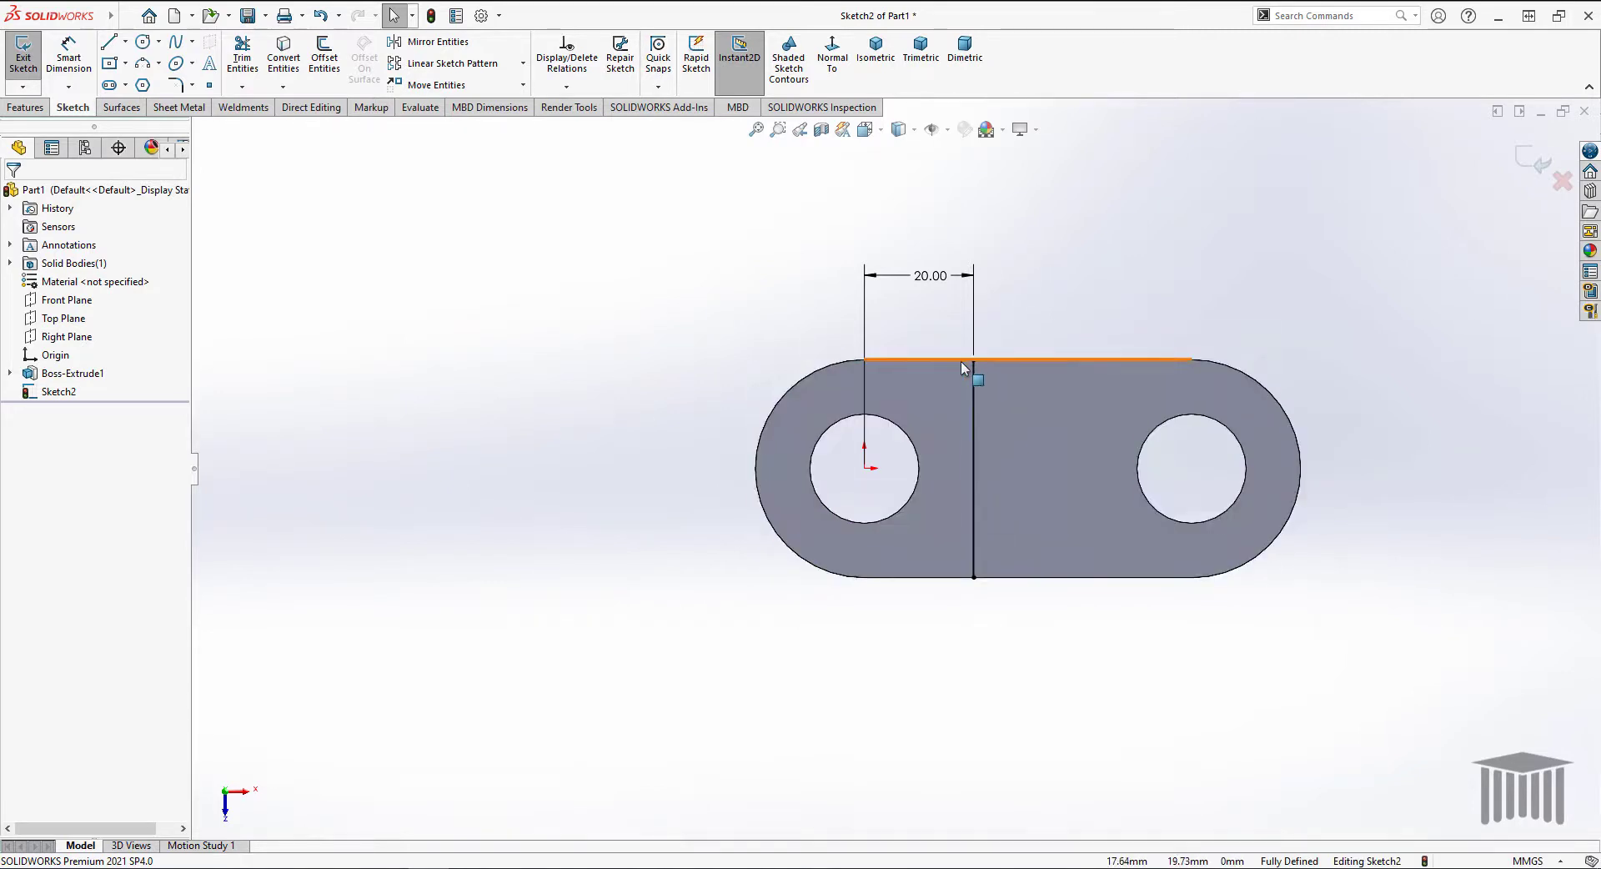
Convert the plate's left arc and both straight edges into sketch entities and trim the portions right of the vertical line
click(287, 71)
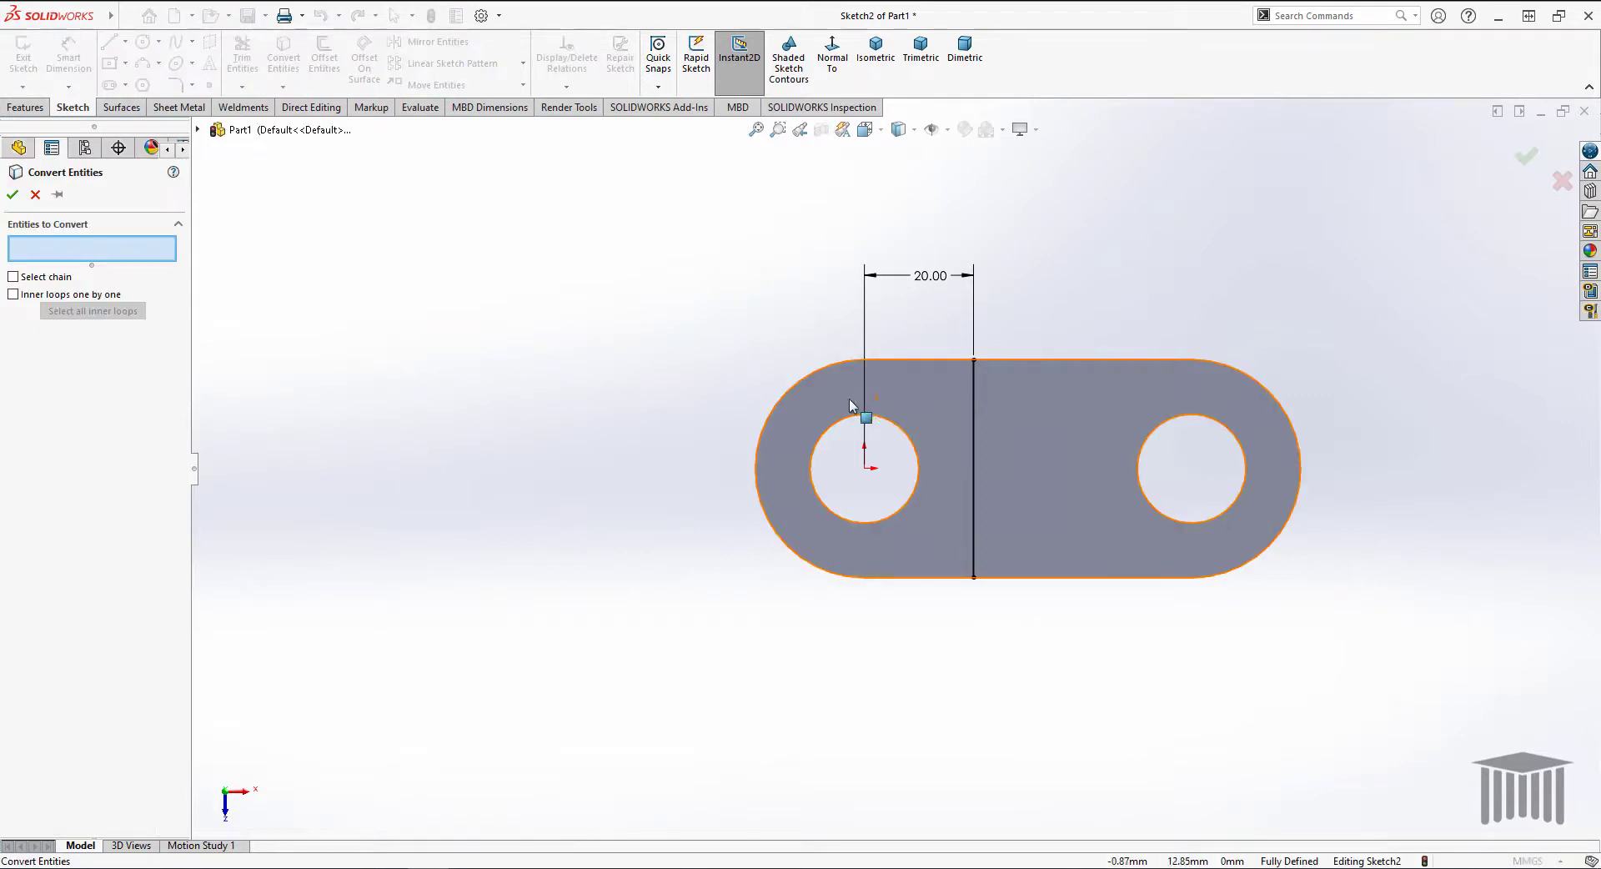
click(788, 392)
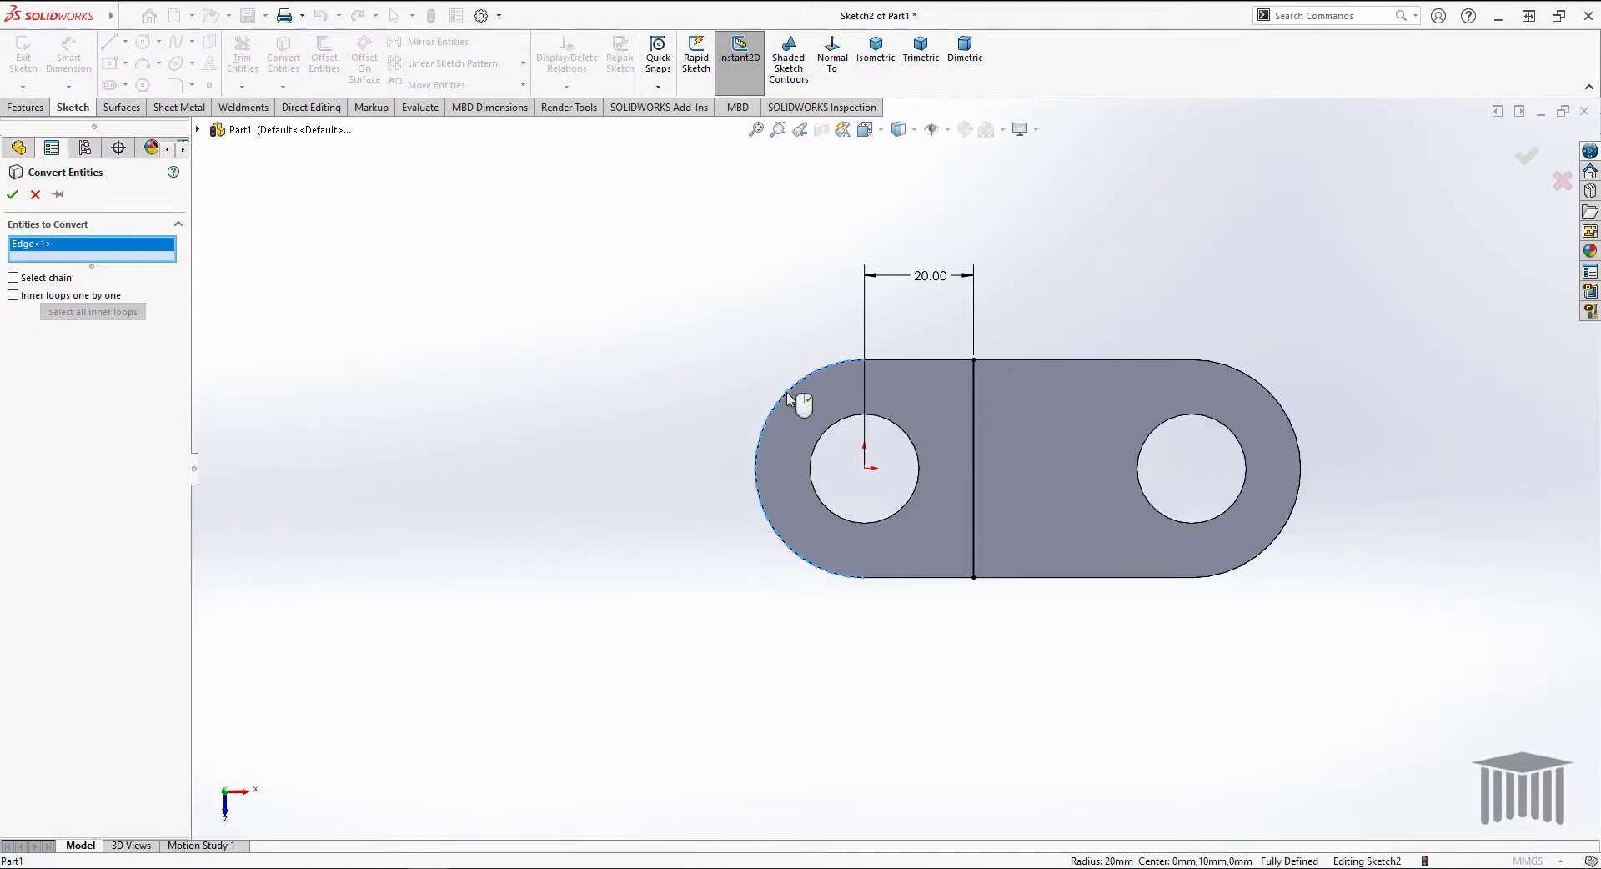
click(901, 359)
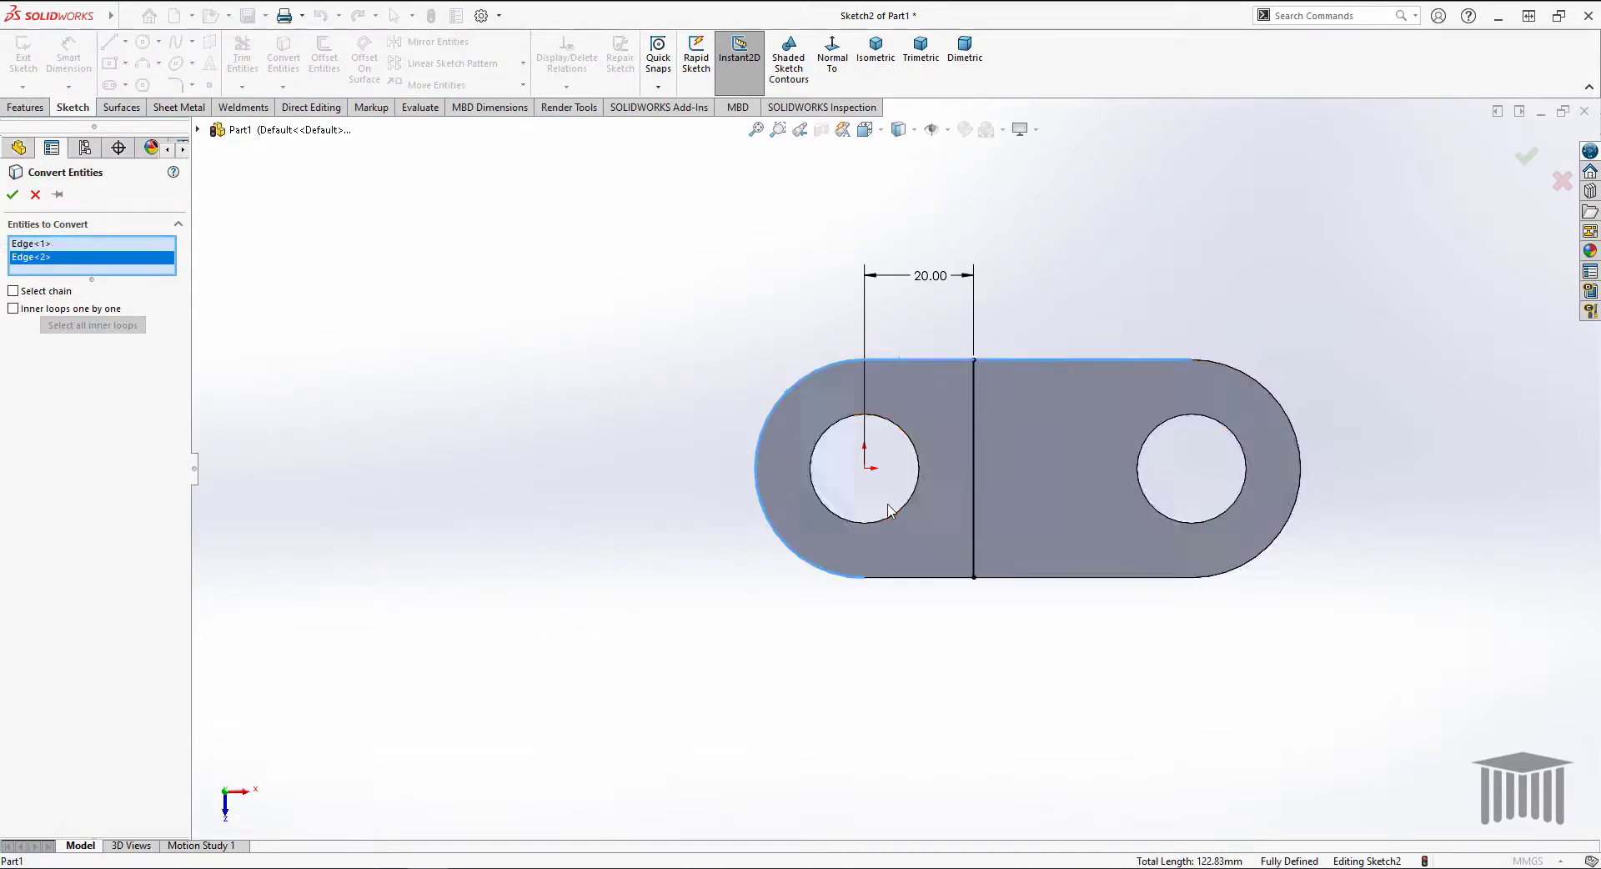
click(898, 577)
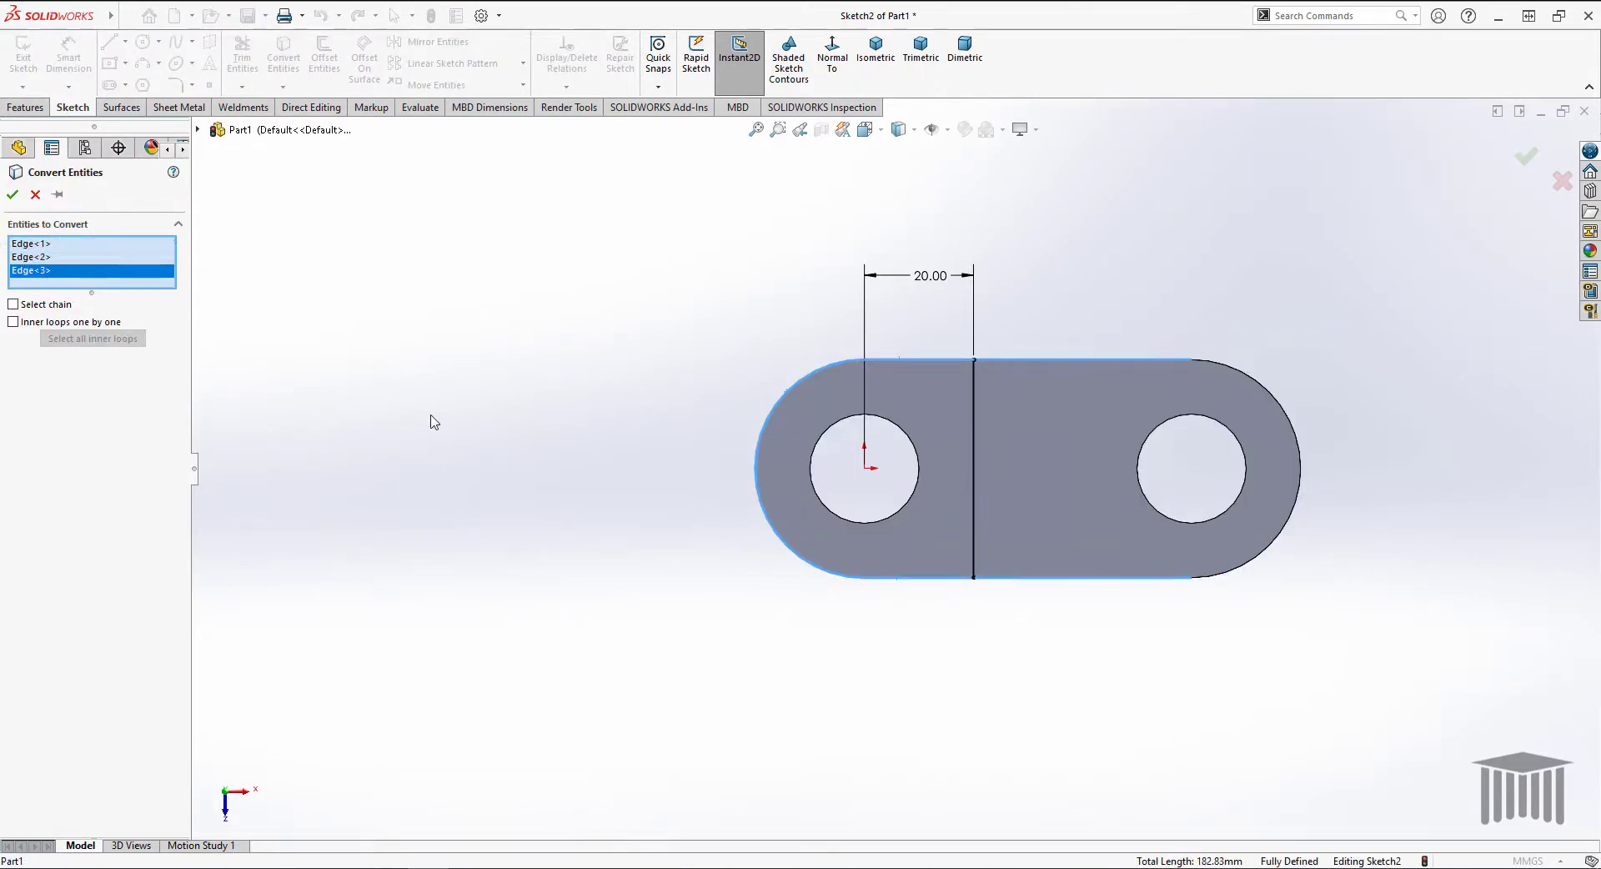
click(13, 194)
click(243, 55)
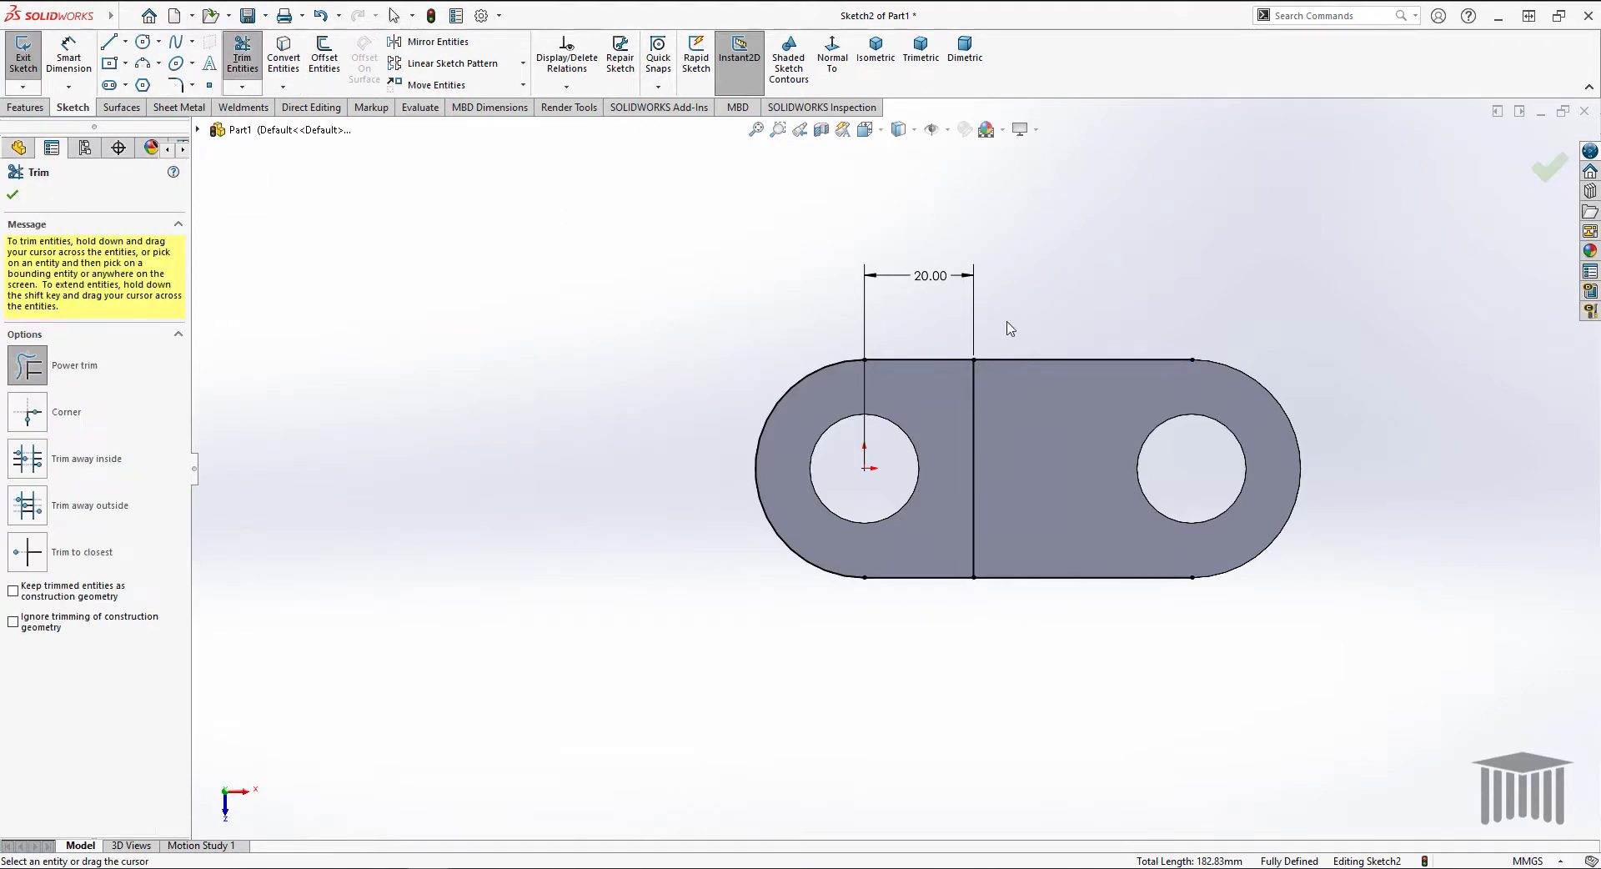
drag(1033, 353, 1050, 627)
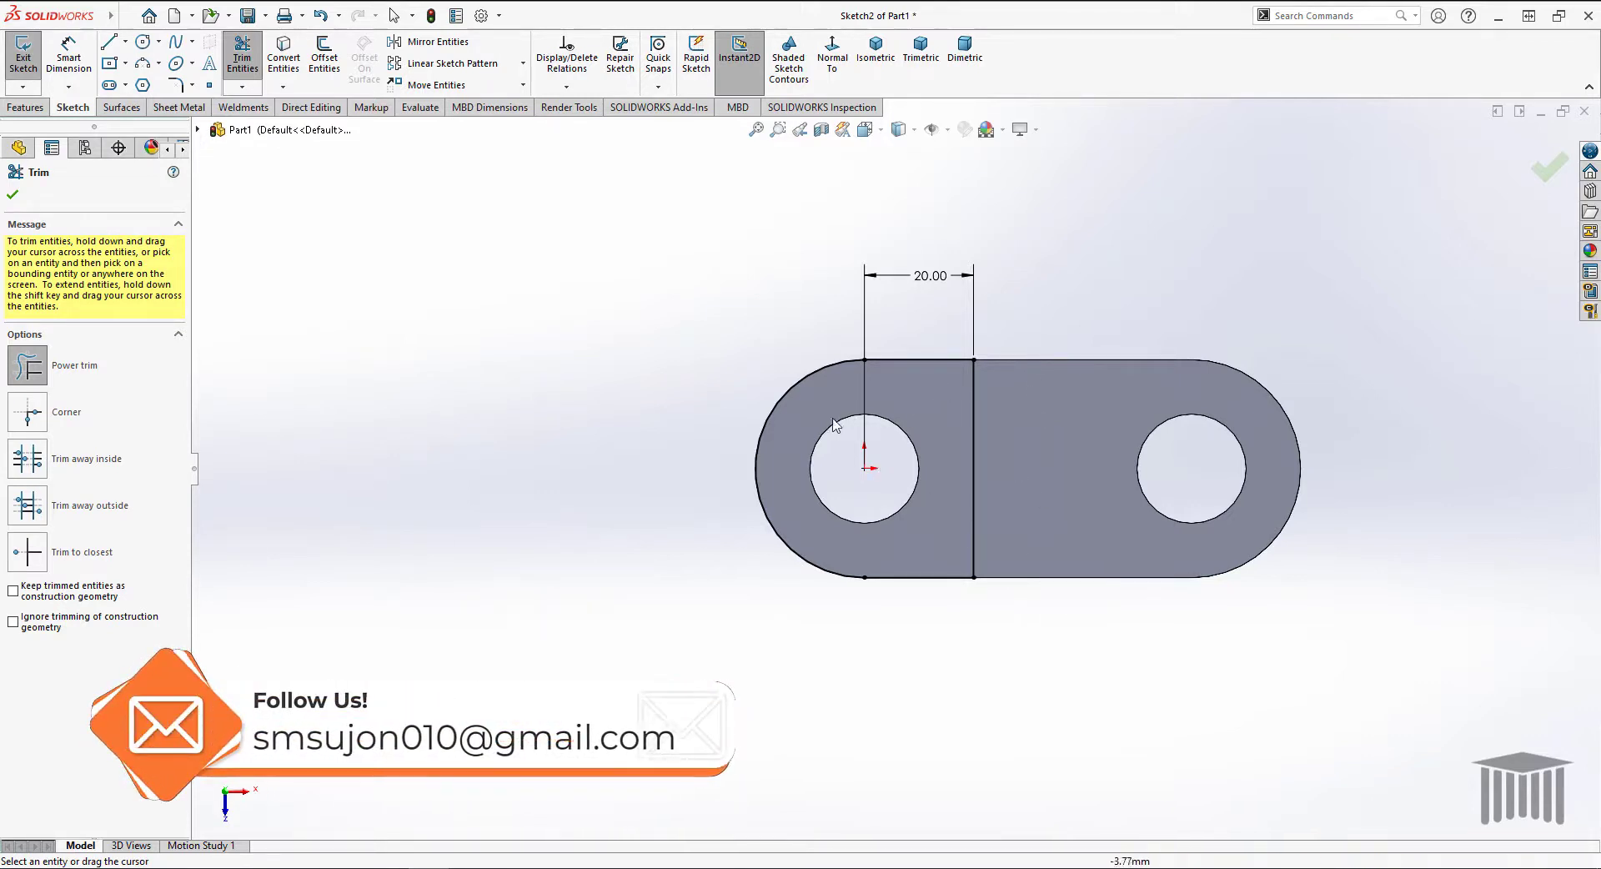
Convert the edge of the 20 mm hole at the origin into a sketch circle
click(292, 65)
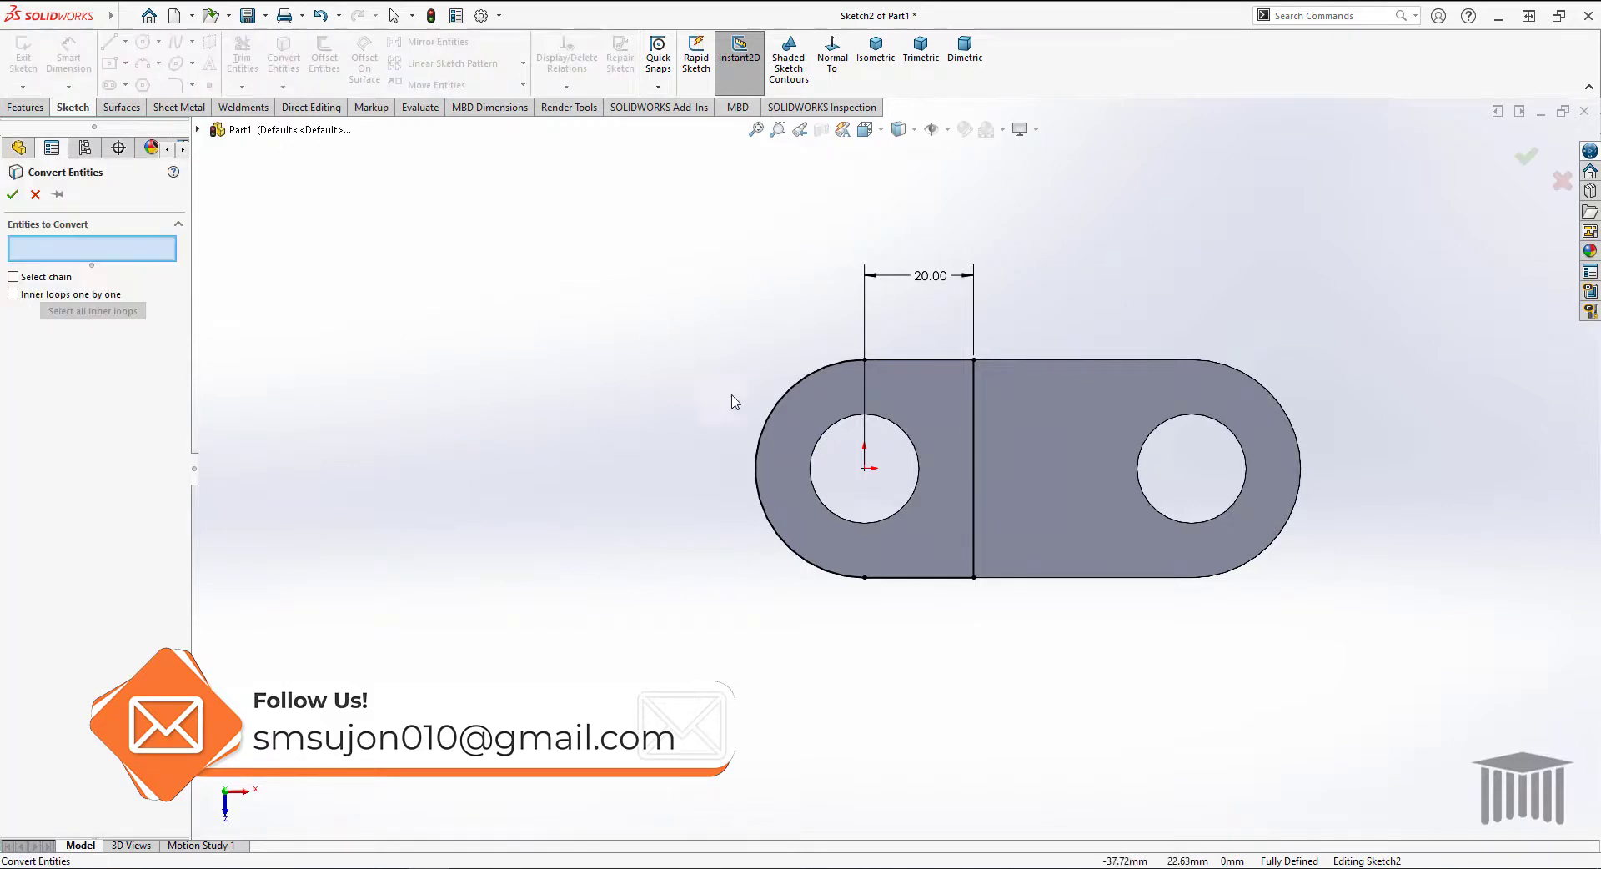
click(834, 431)
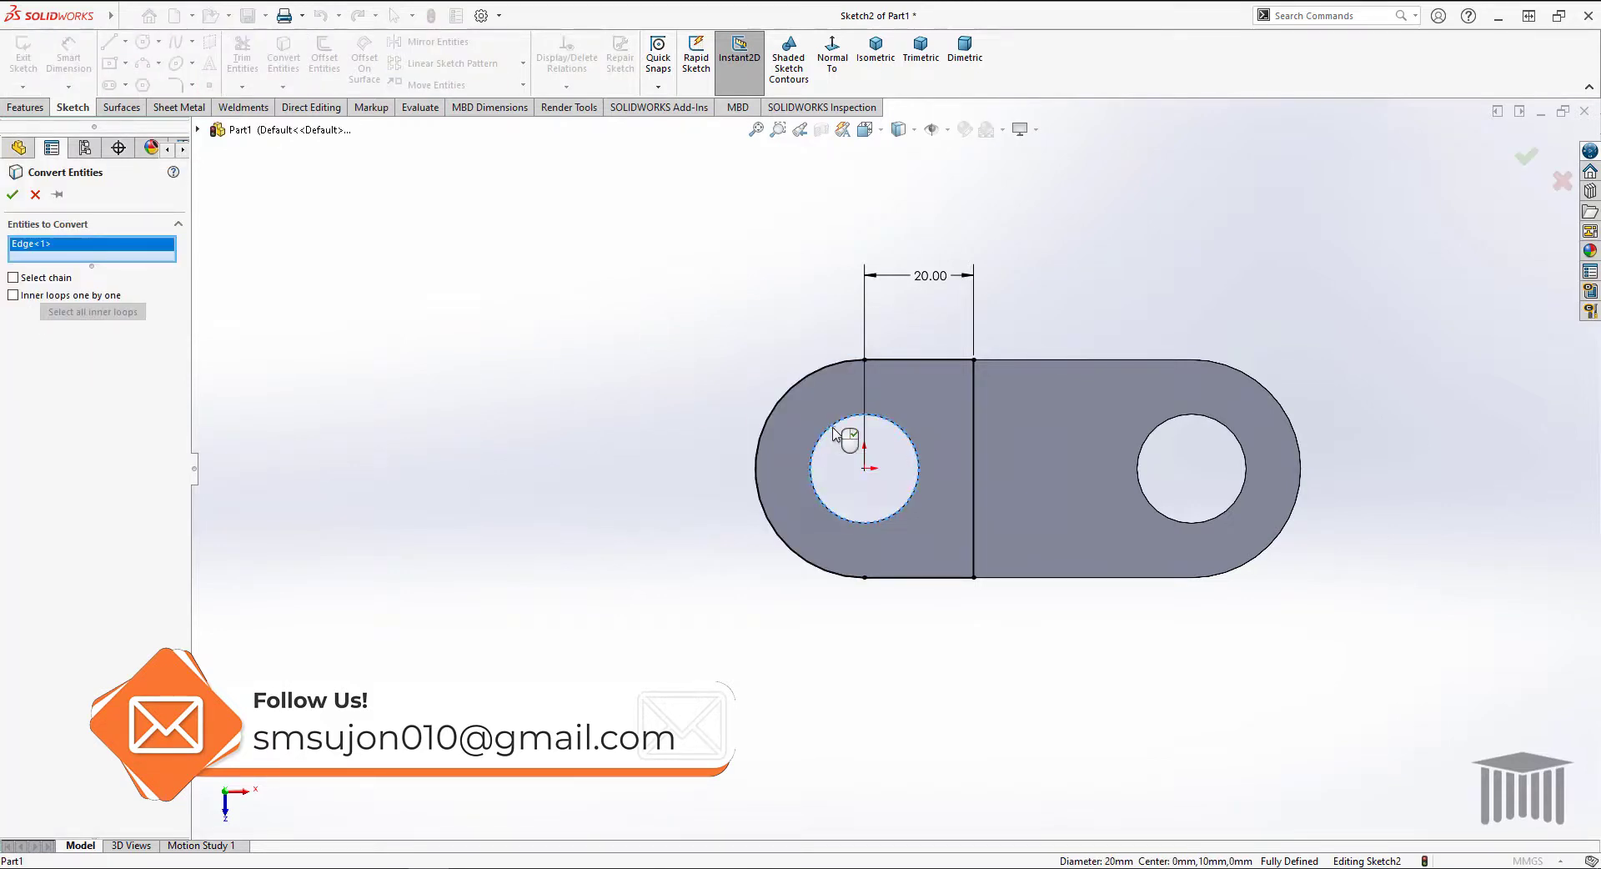
click(12, 196)
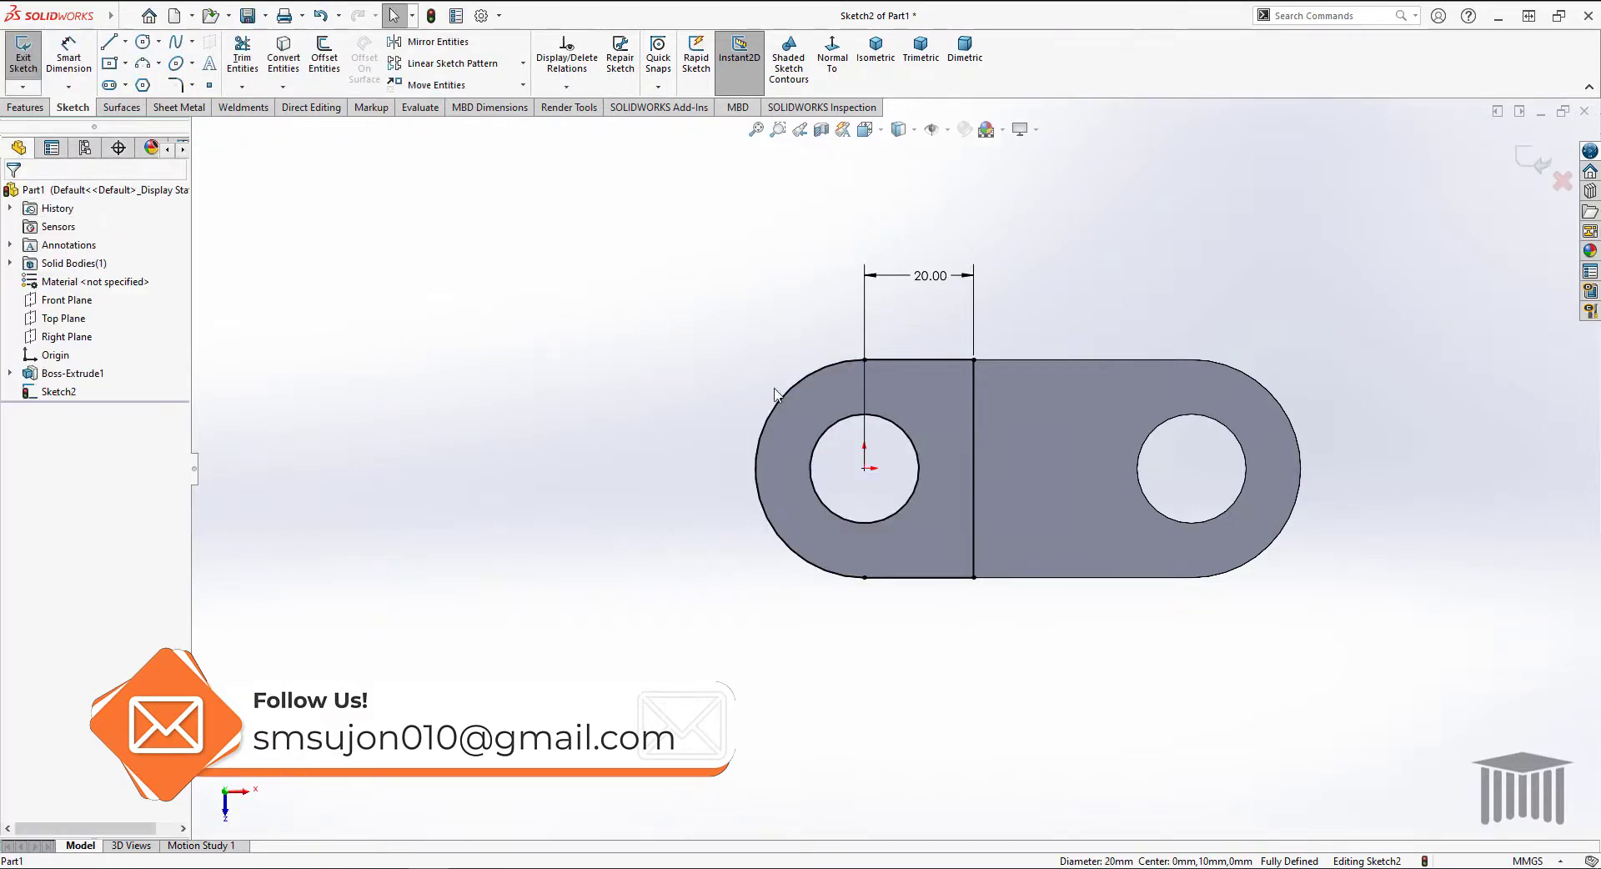
Extrude the left-end profile with its hole 30 mm upward as a blind boss merged with the plate
click(41, 108)
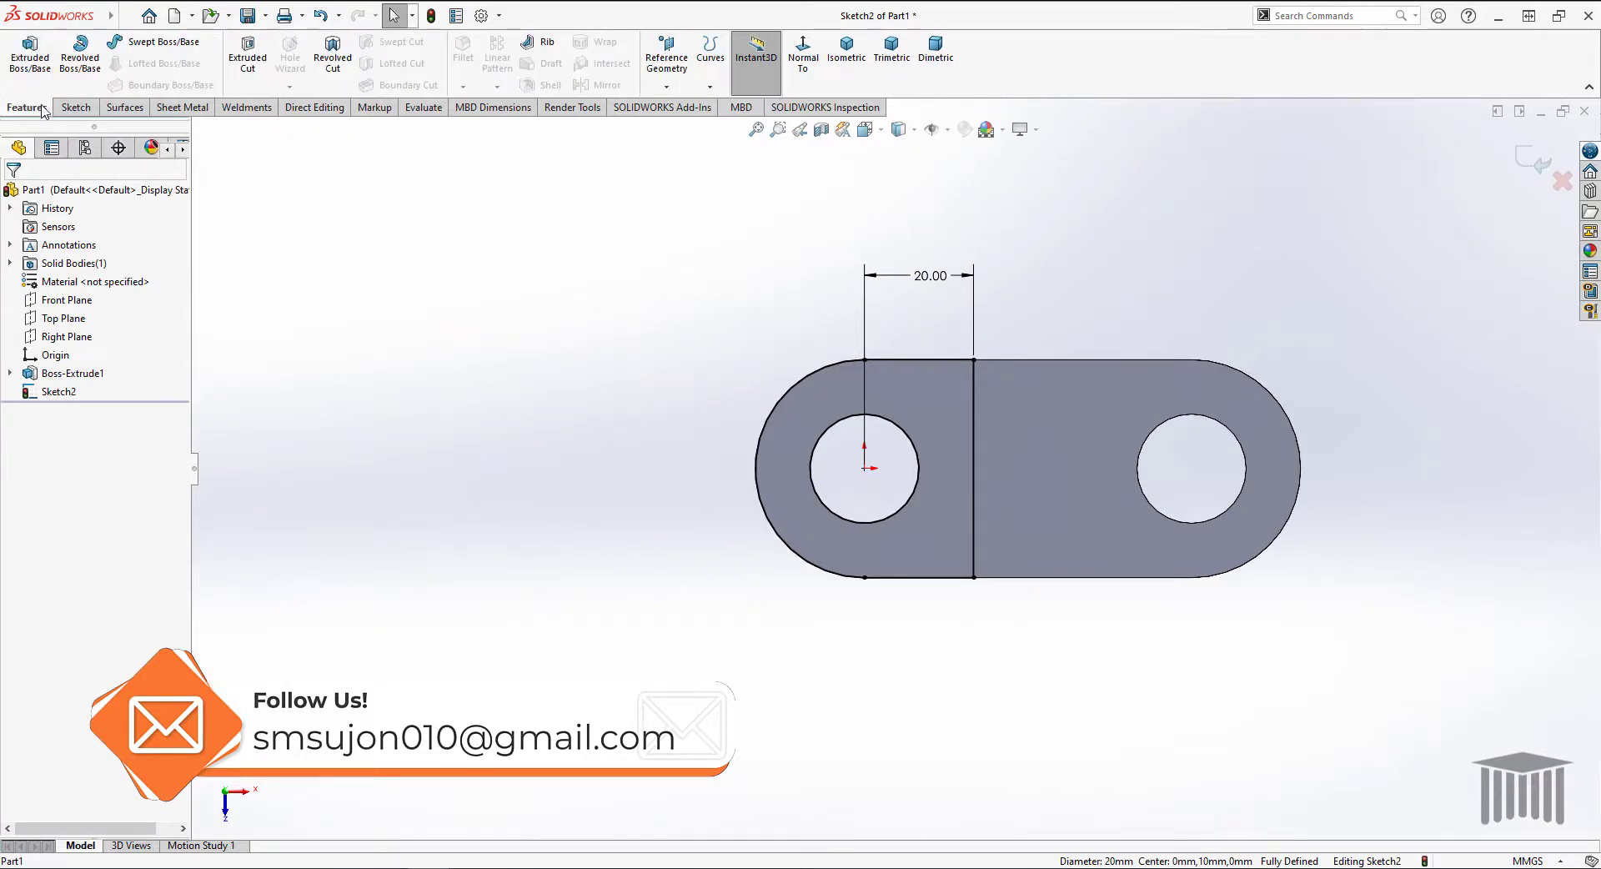
click(32, 63)
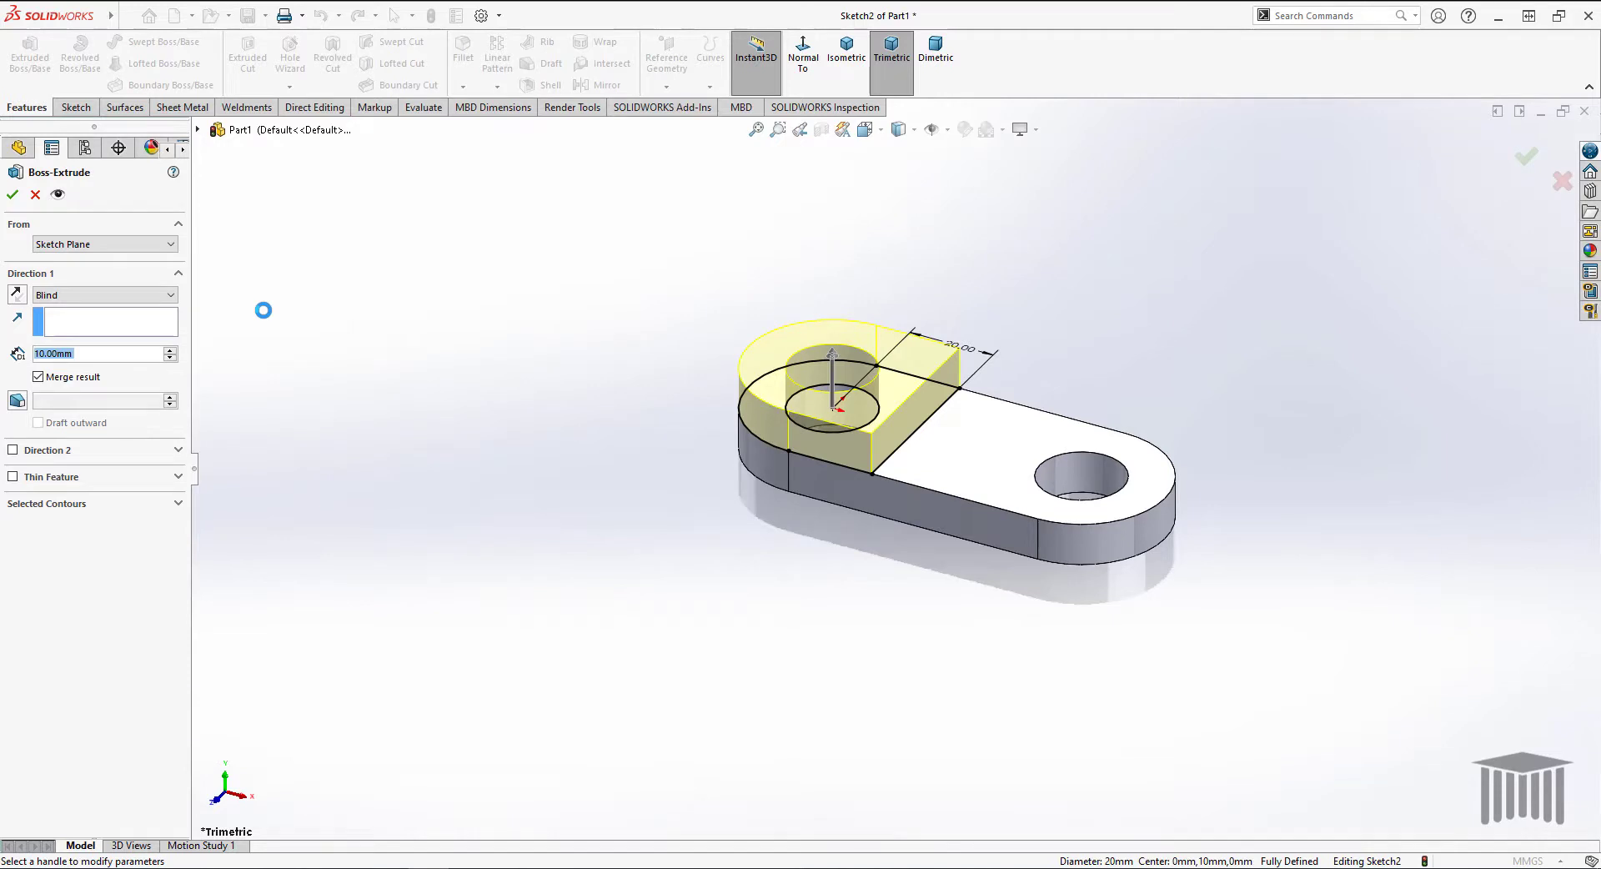
double_click(40, 354)
text(30)
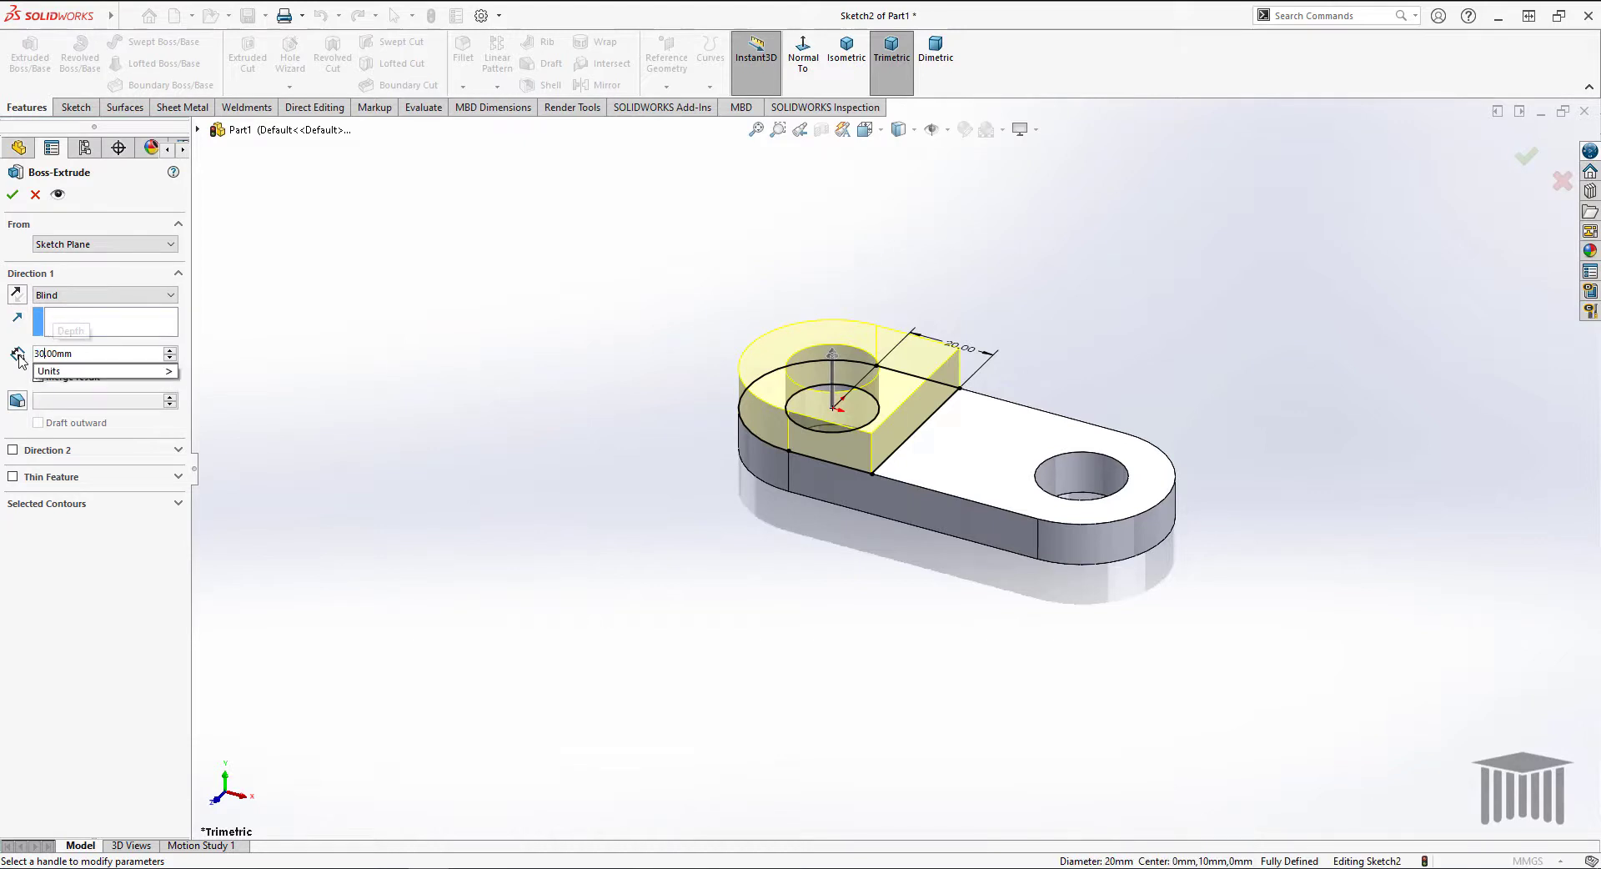
key(Return)
click(2, 191)
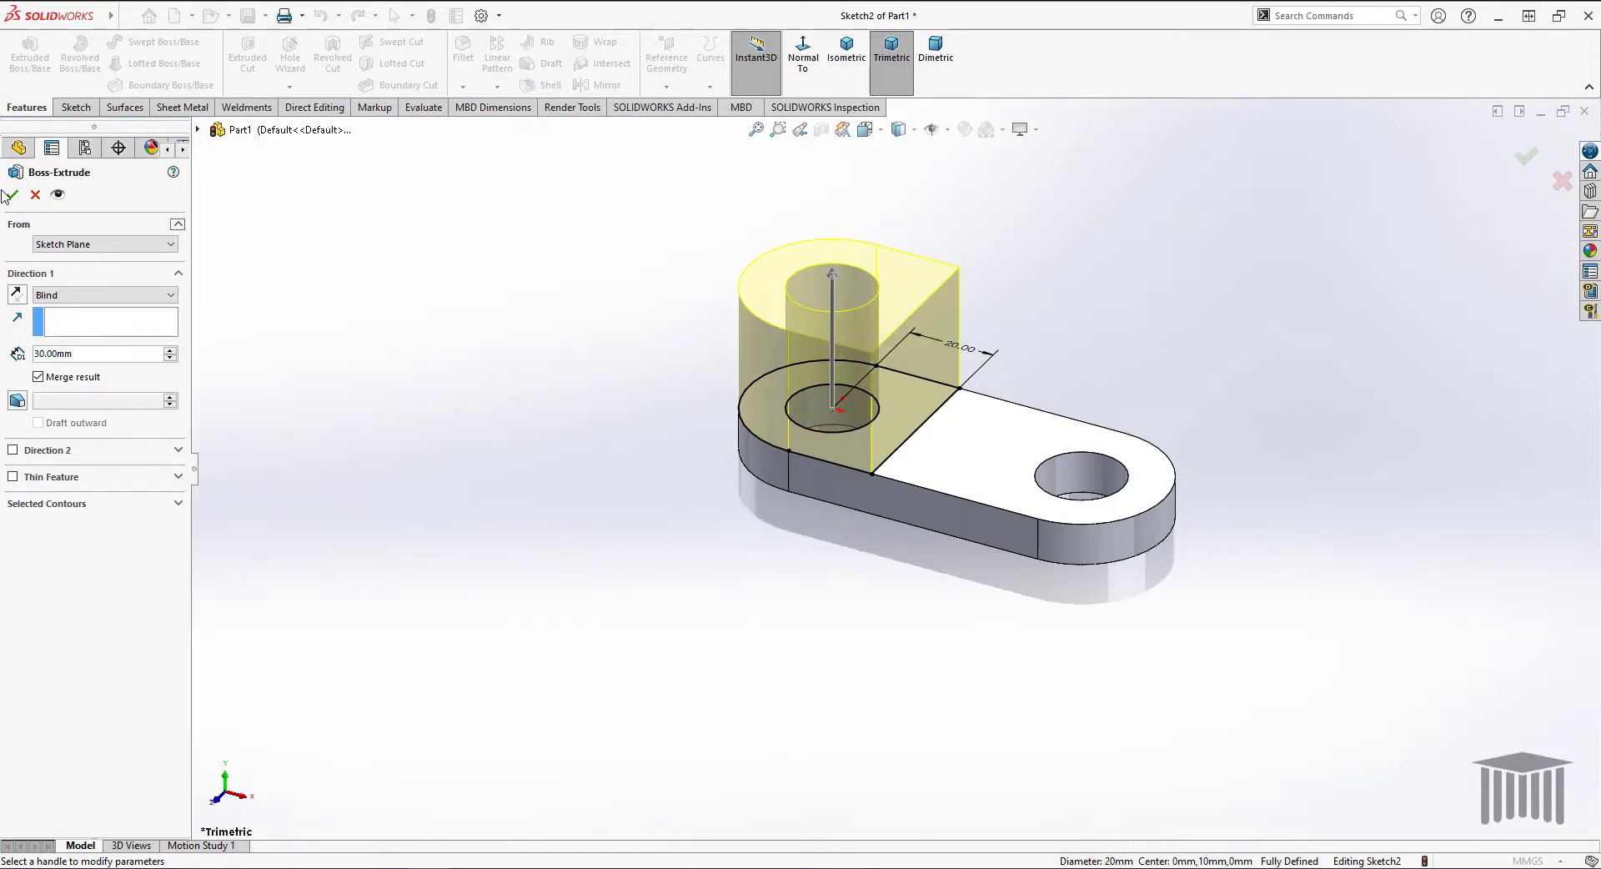
click(11, 196)
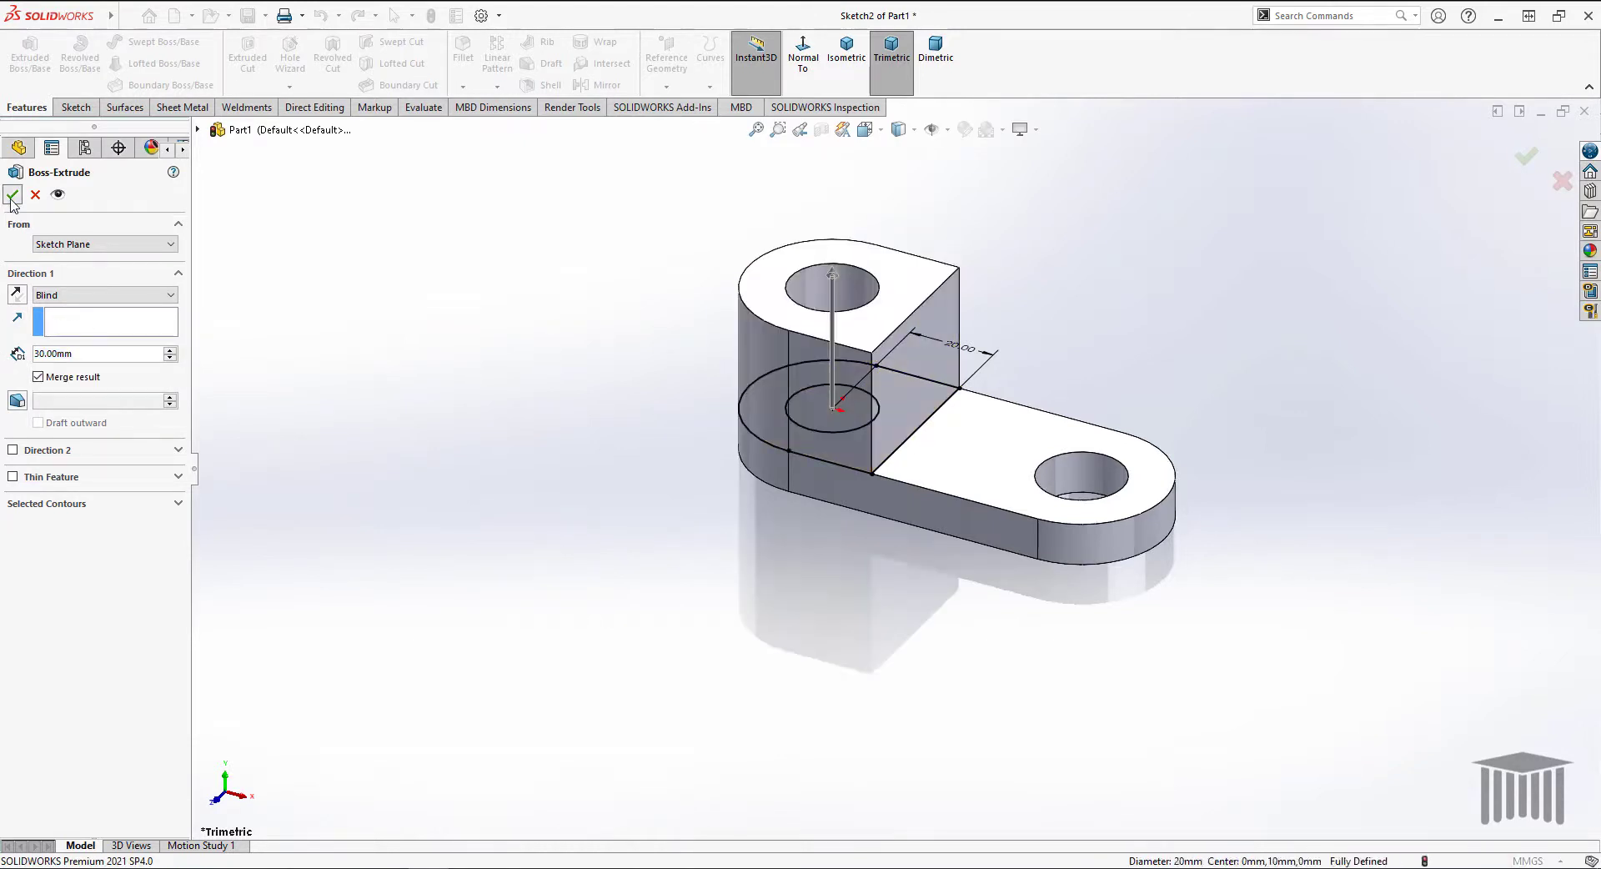
click(523, 379)
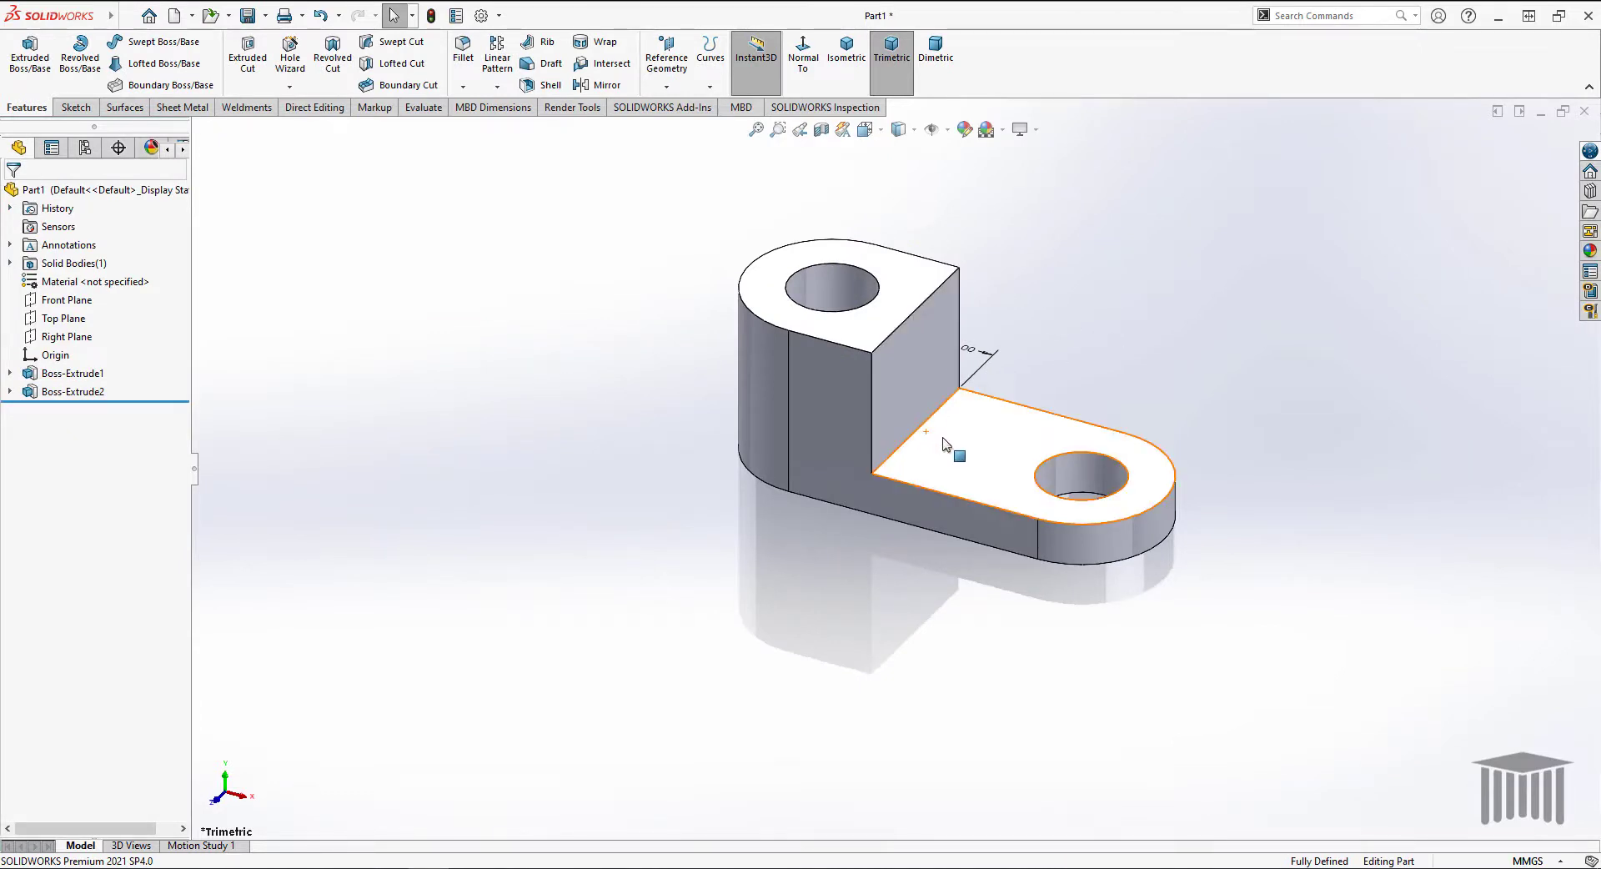
Start a sketch on the lower plate's upper face and convert the right 20 mm hole's edge into a sketch circle
click(1118, 454)
click(1195, 407)
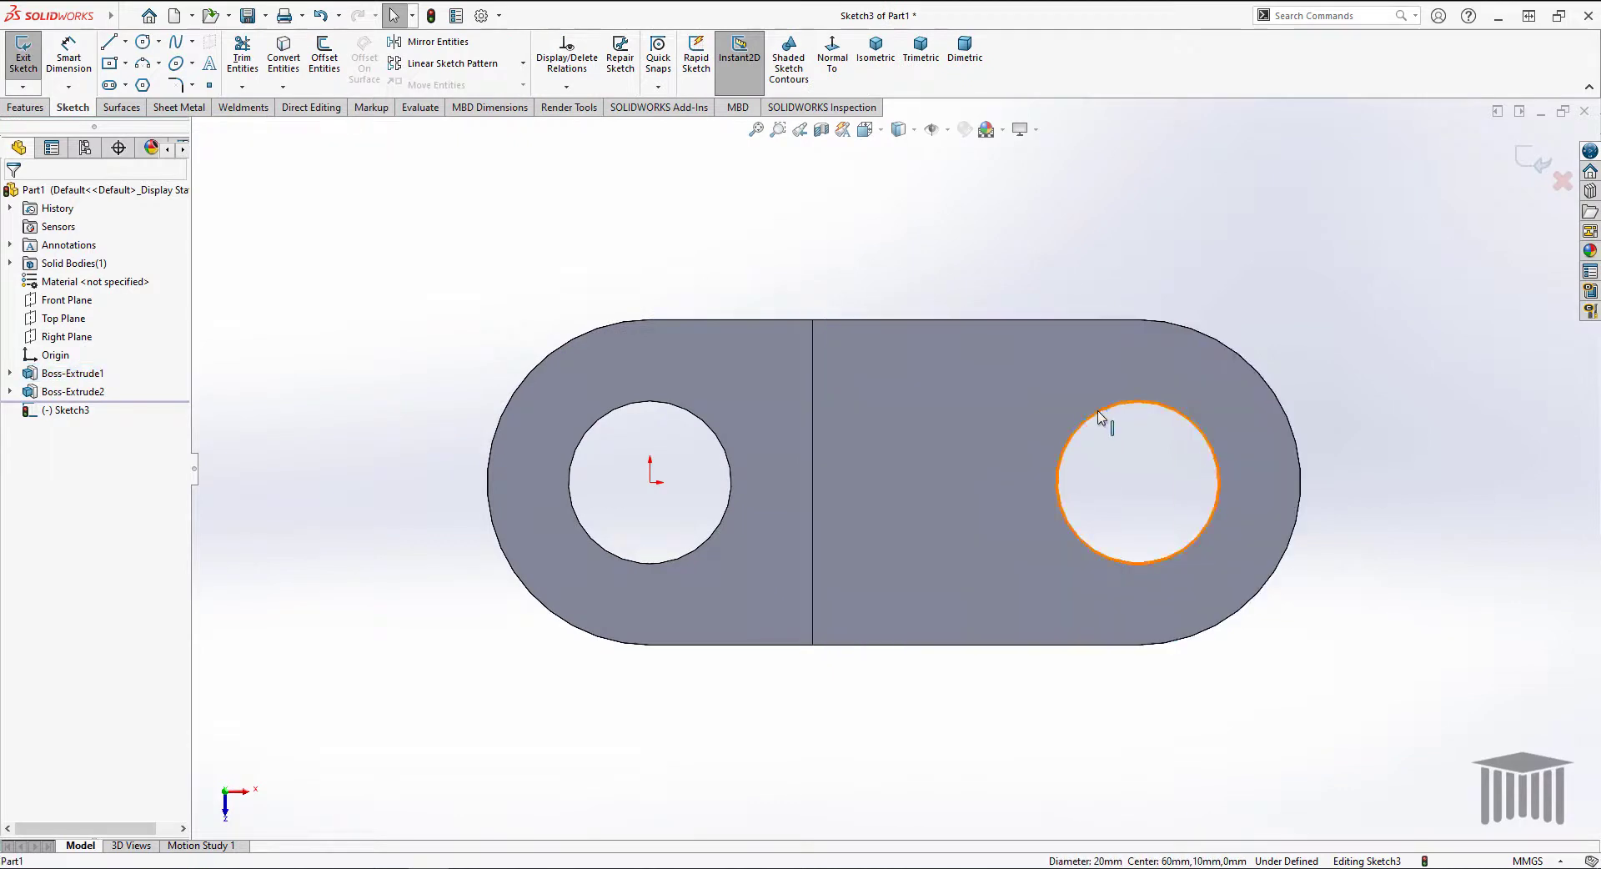
click(284, 52)
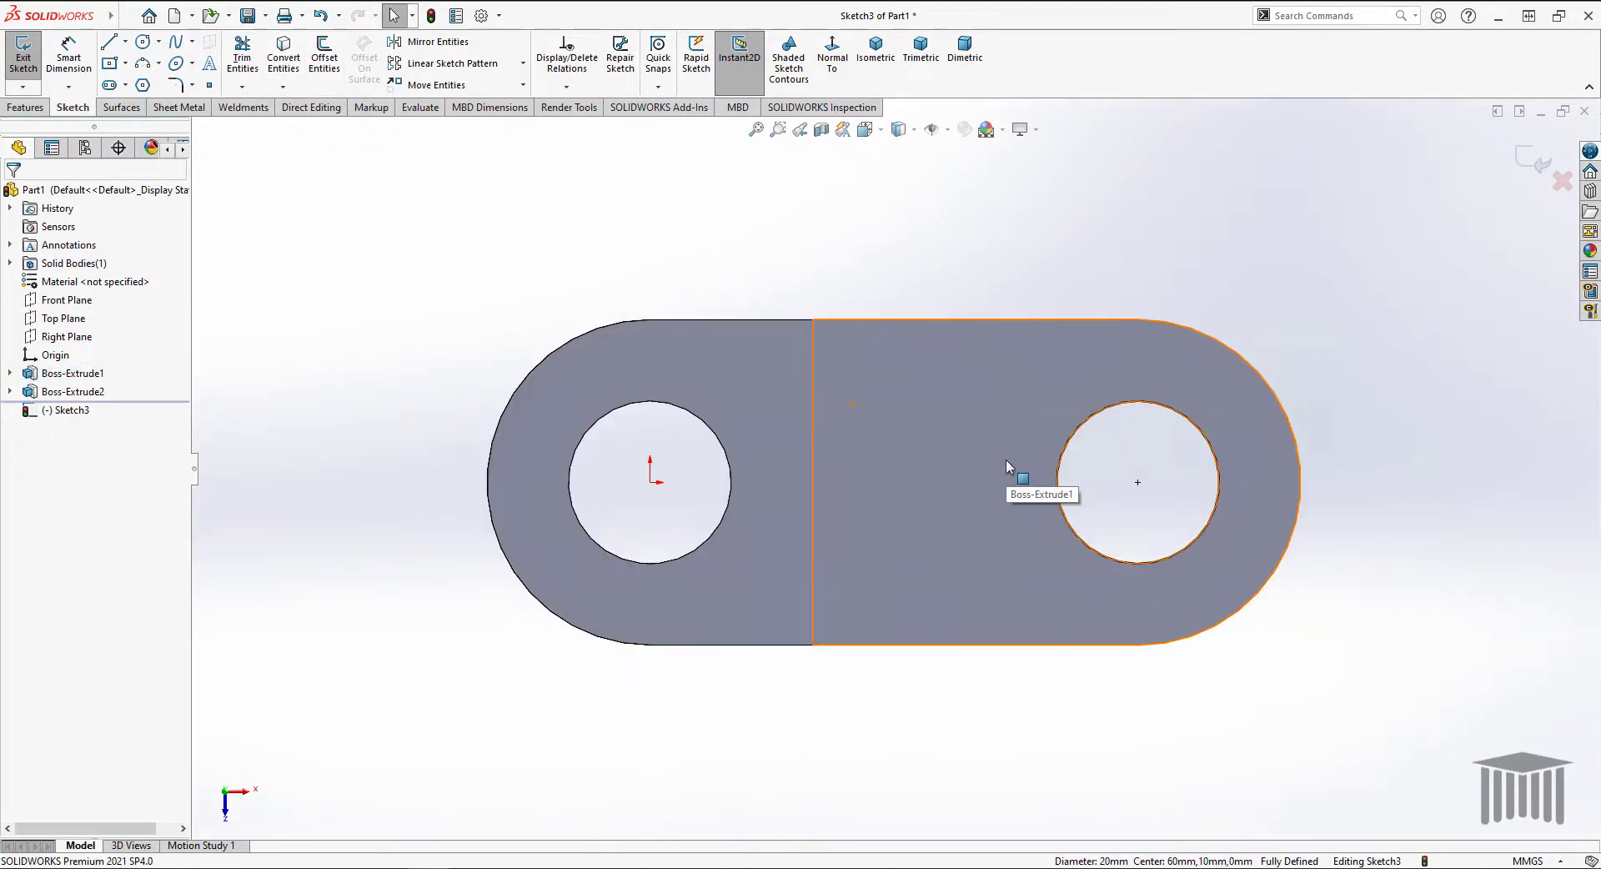
Sketch a circle about 17.4 mm in diameter, concentric with the right hole and inside its edge
click(144, 42)
click(1138, 482)
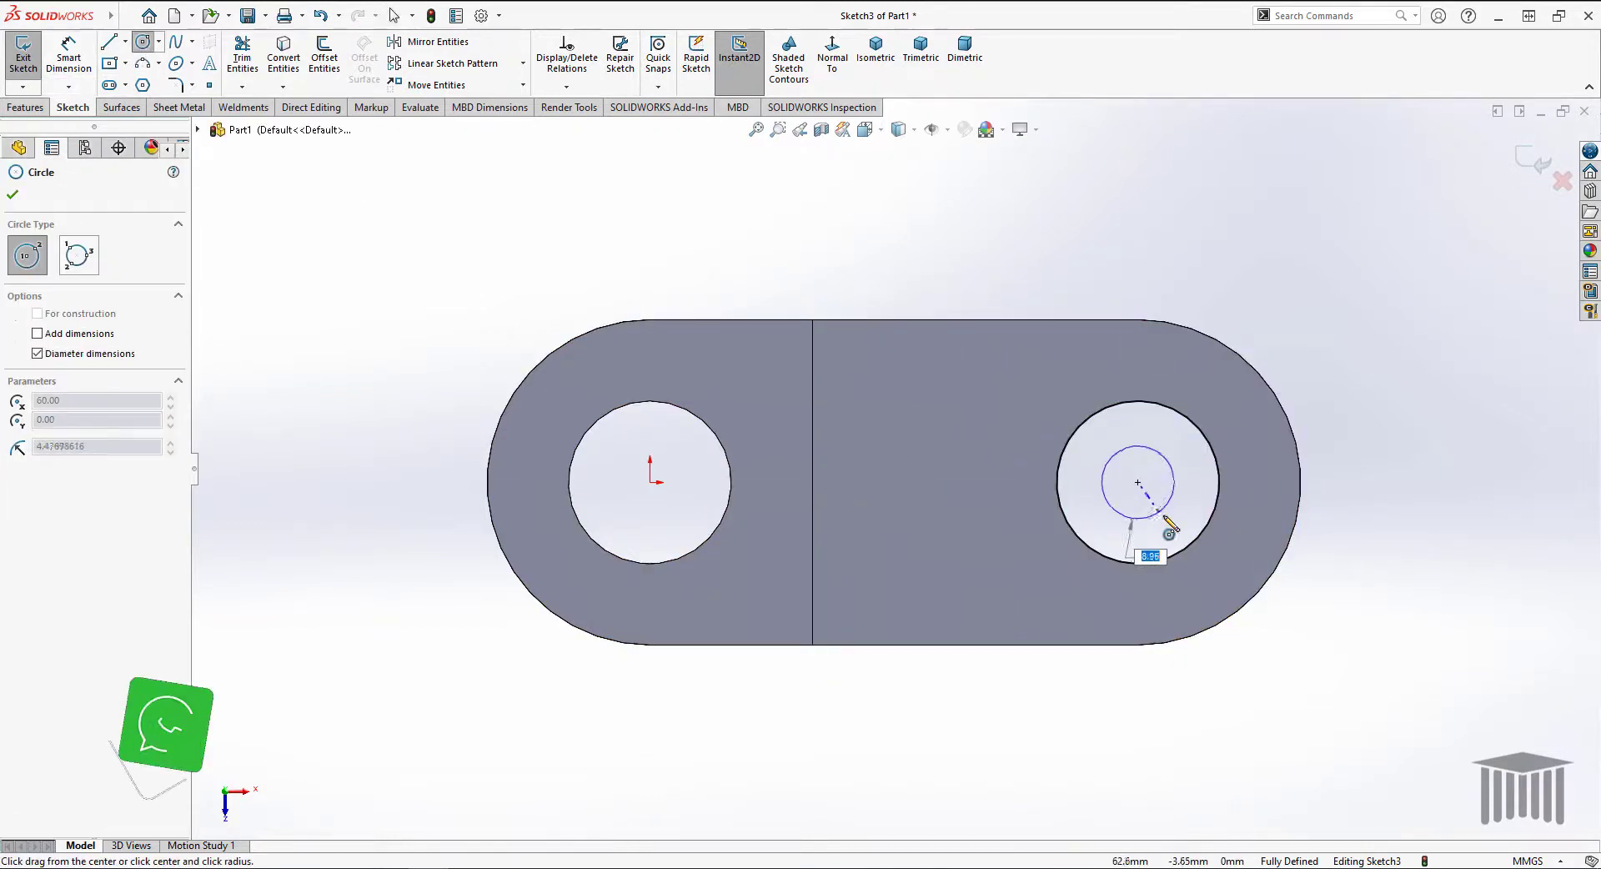
click(1192, 542)
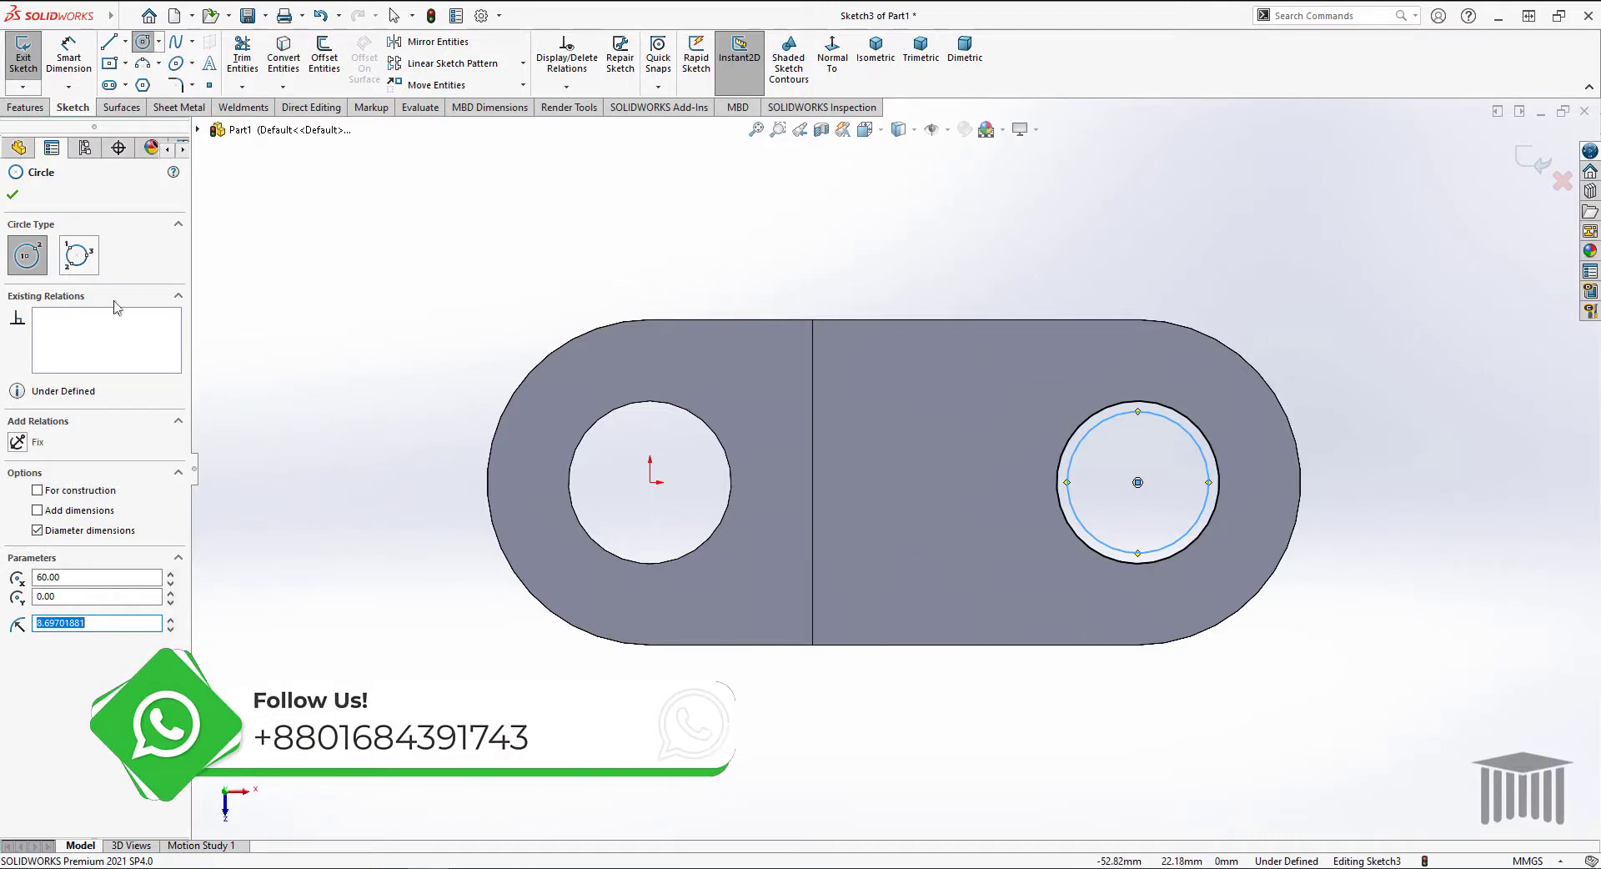
click(12, 195)
Dimension the inner circle at the right hole to a 16 mm diameter
click(68, 58)
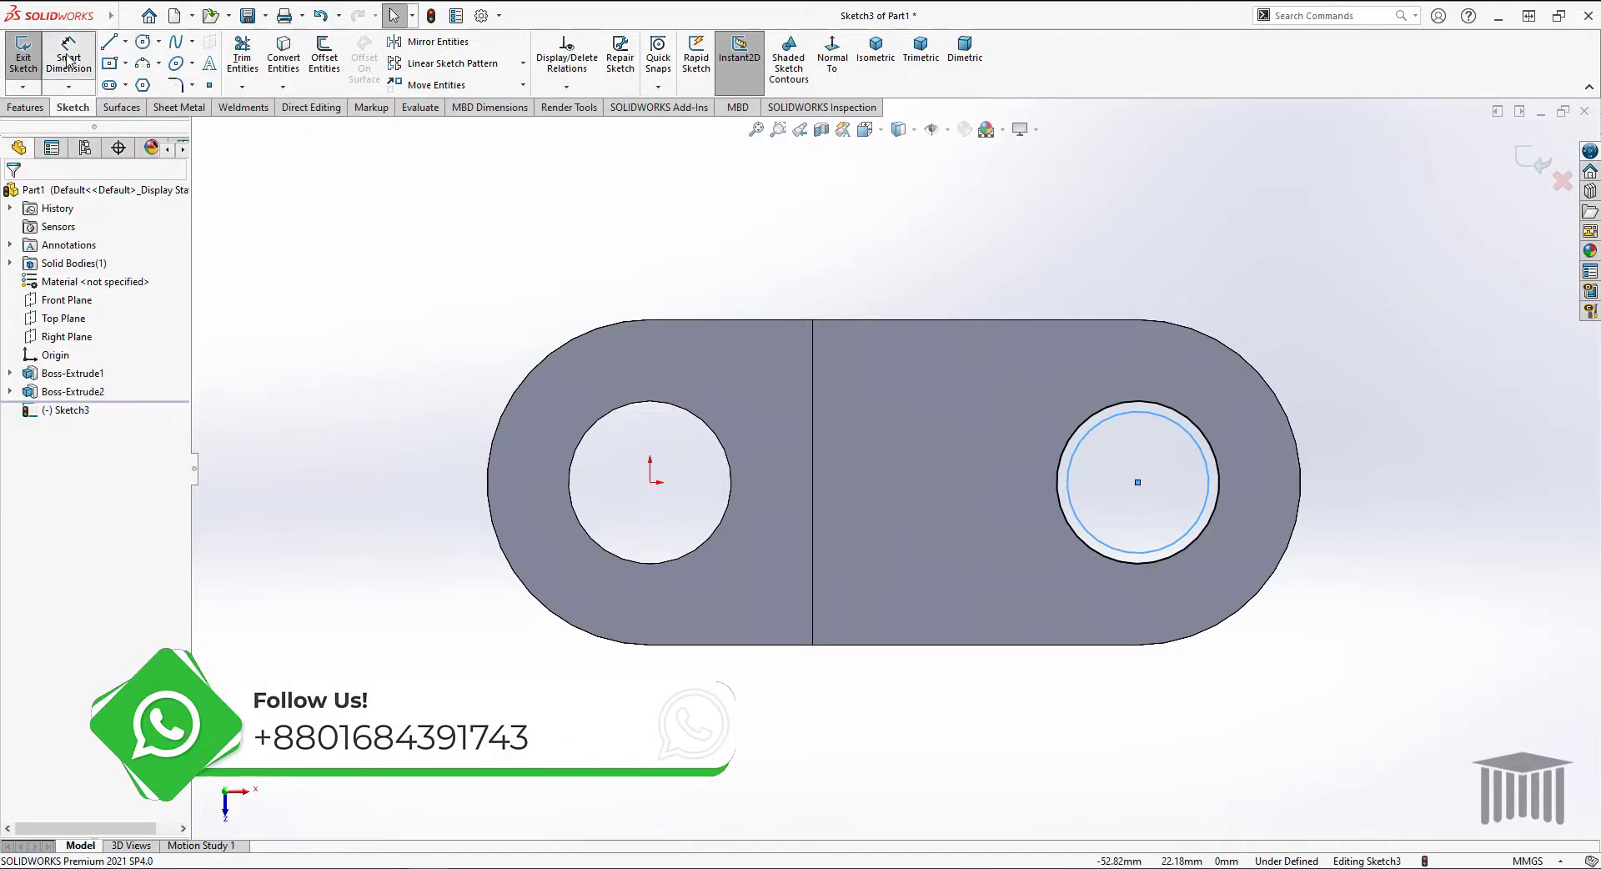
click(1178, 423)
click(1332, 345)
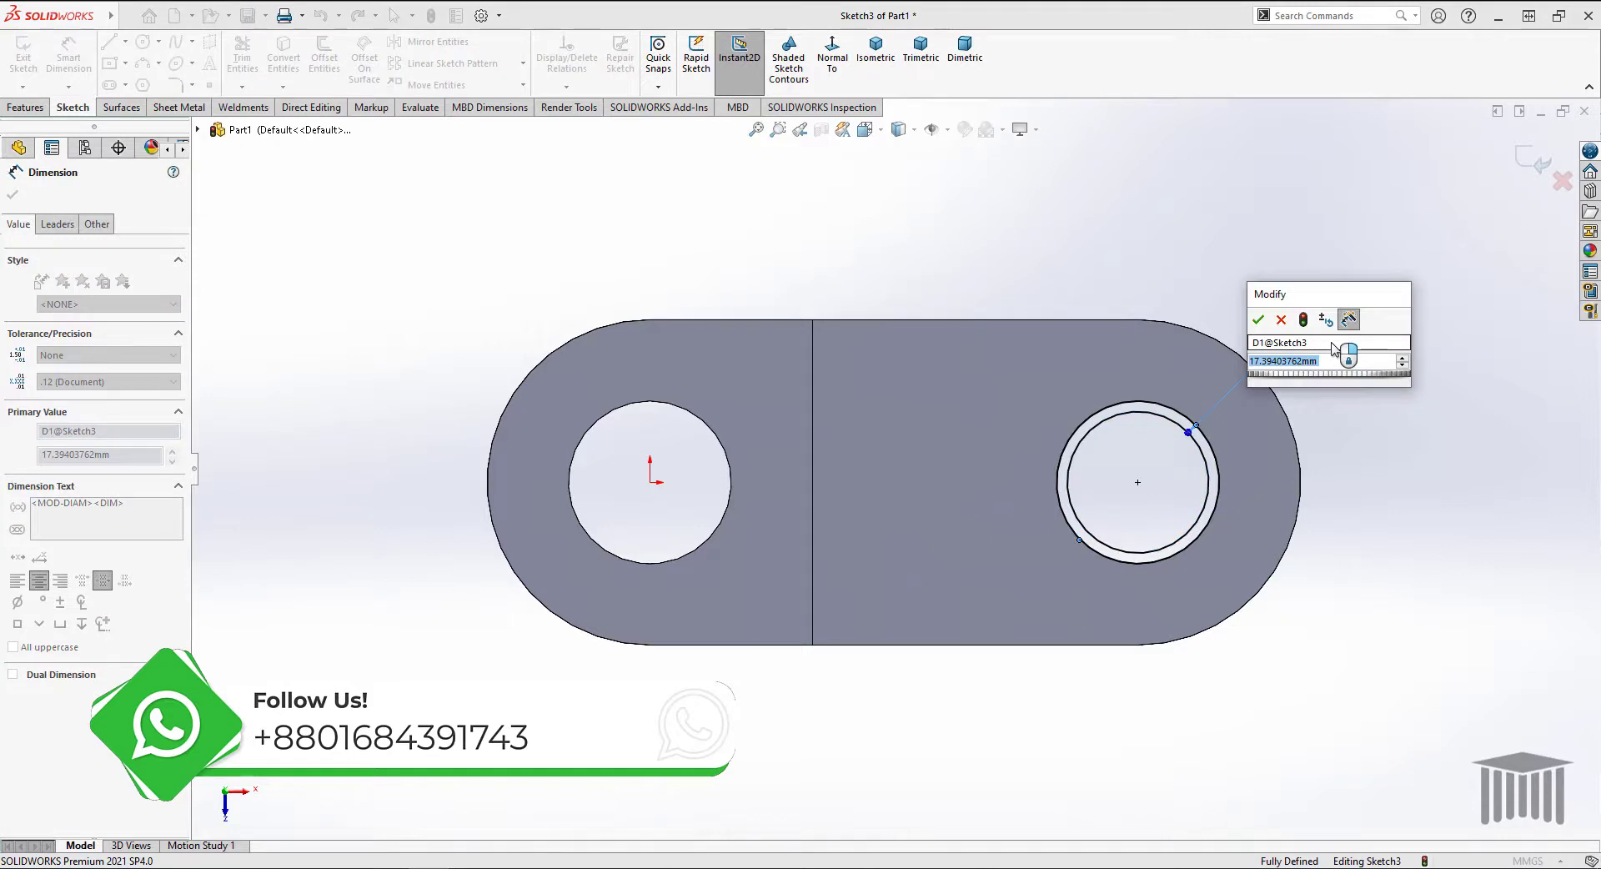
text(16)
key(Return)
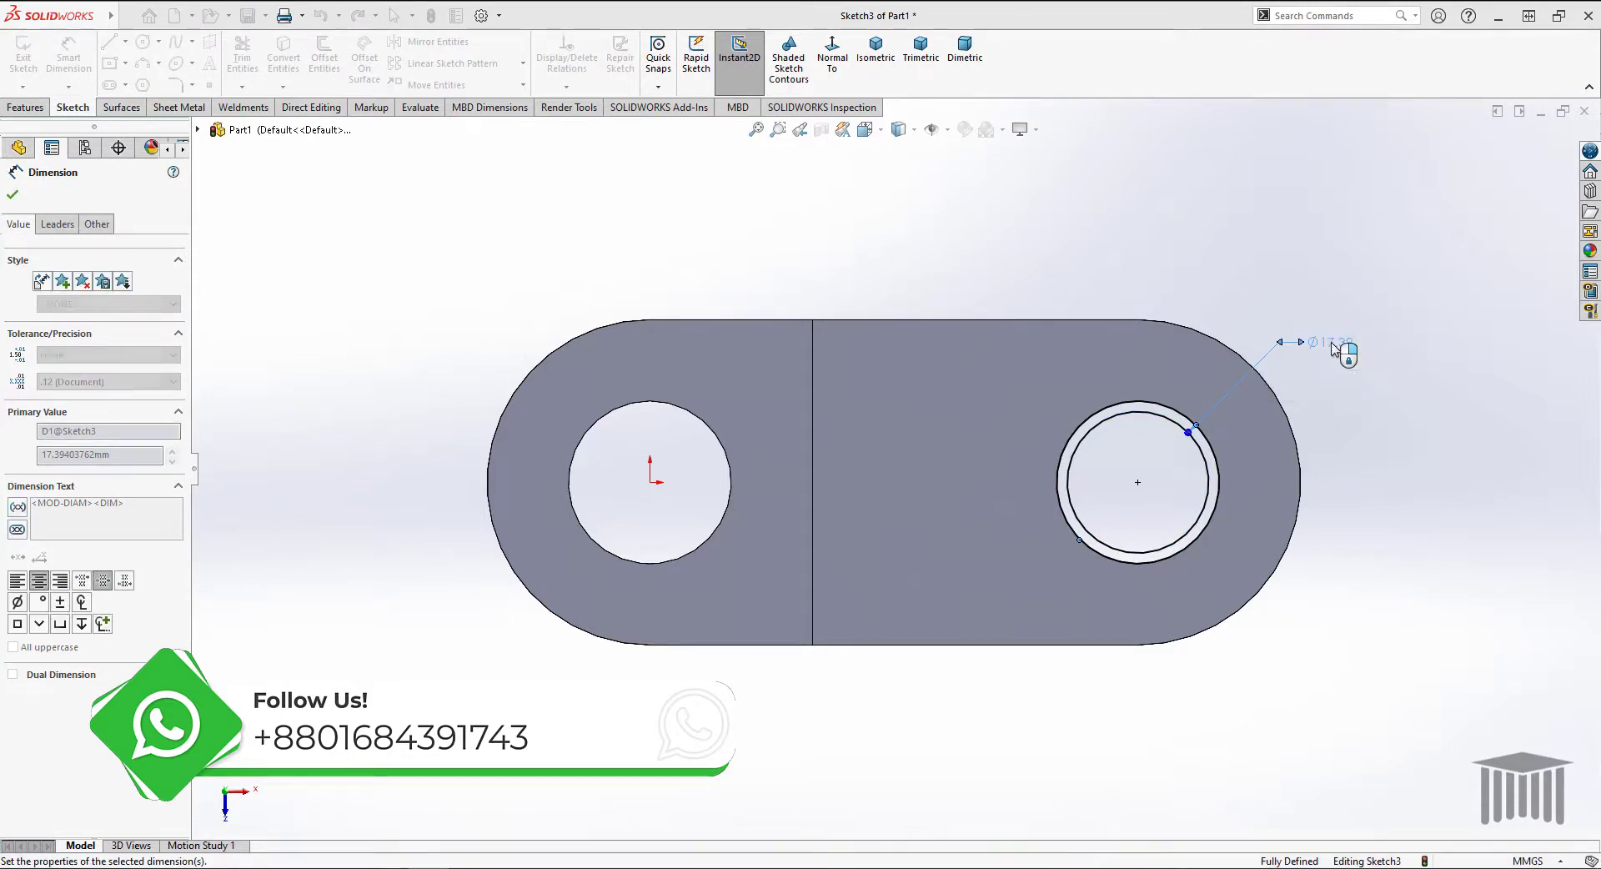
click(12, 197)
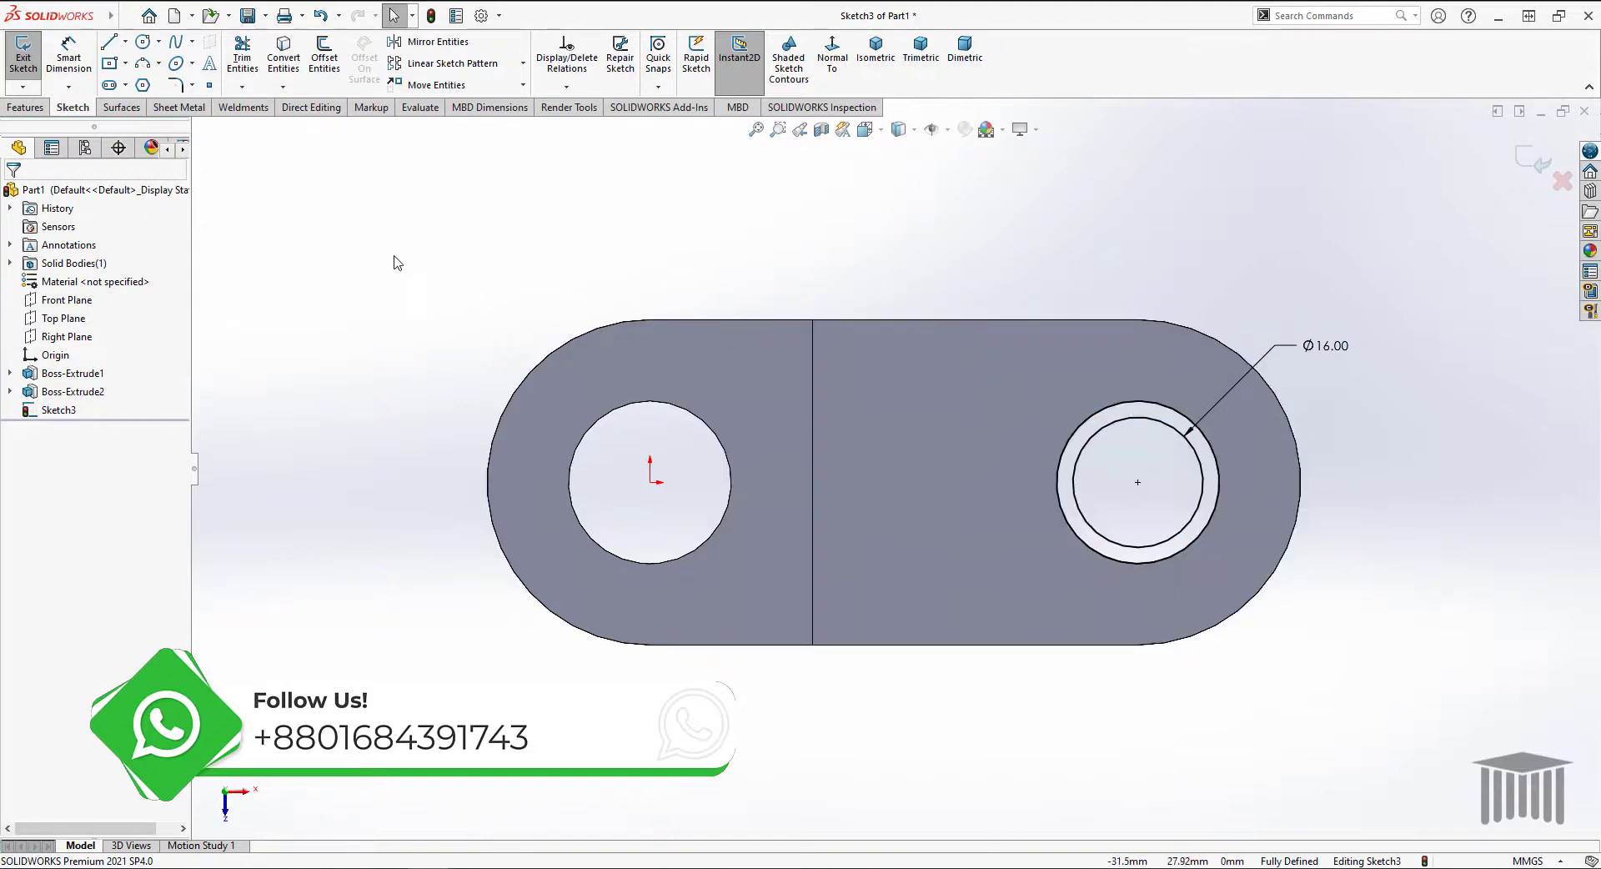
Extrude the ring between the two circles 5 mm upward as a blind boss with merged result
click(30, 108)
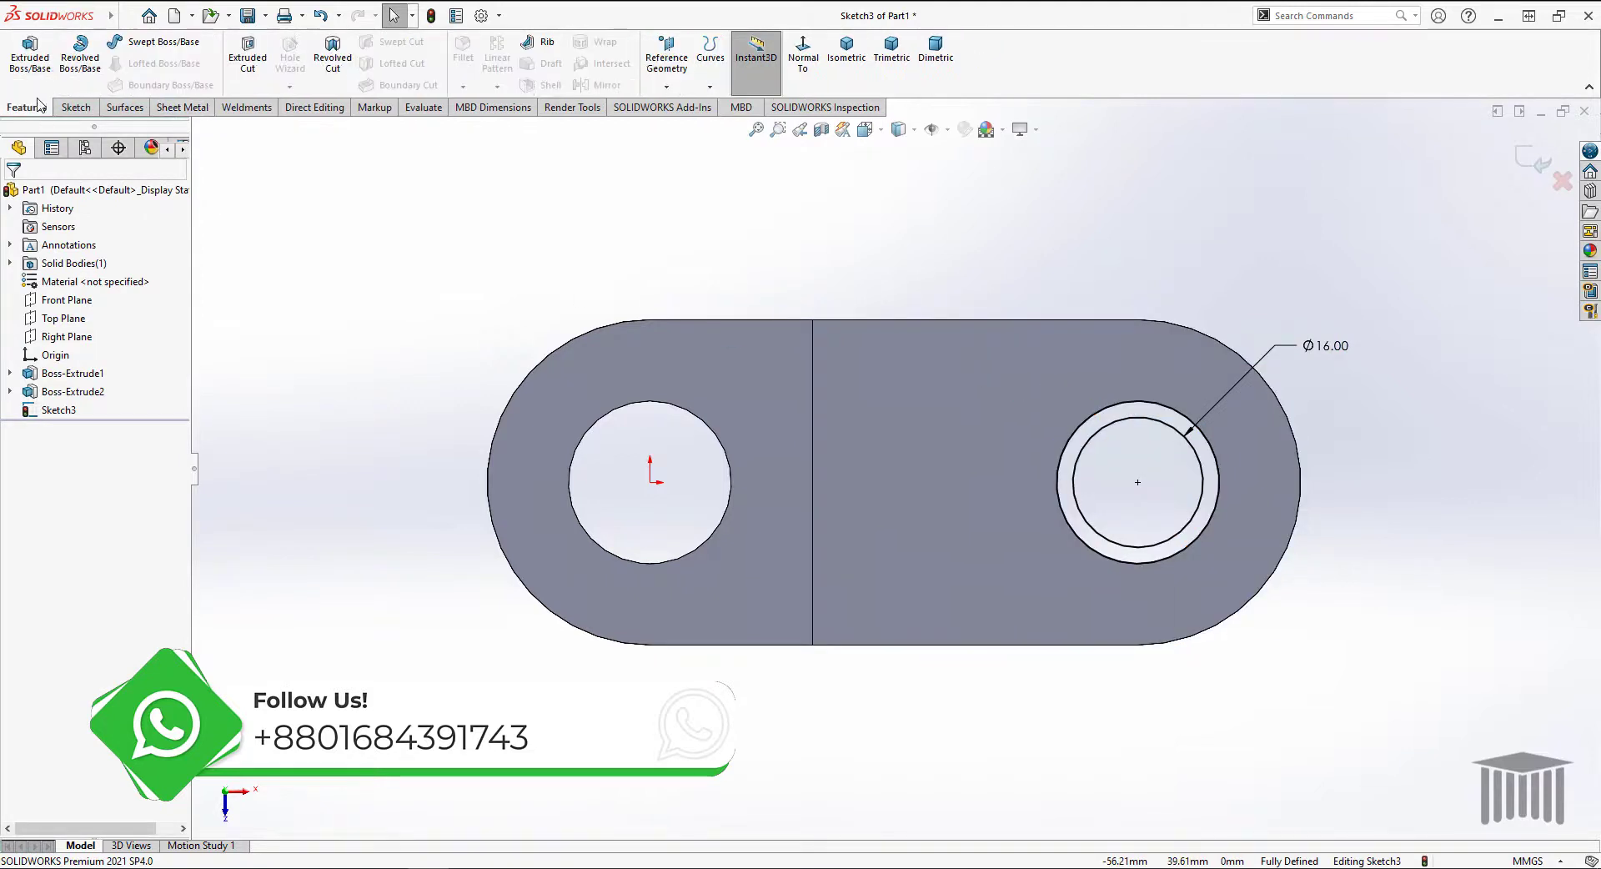
click(27, 74)
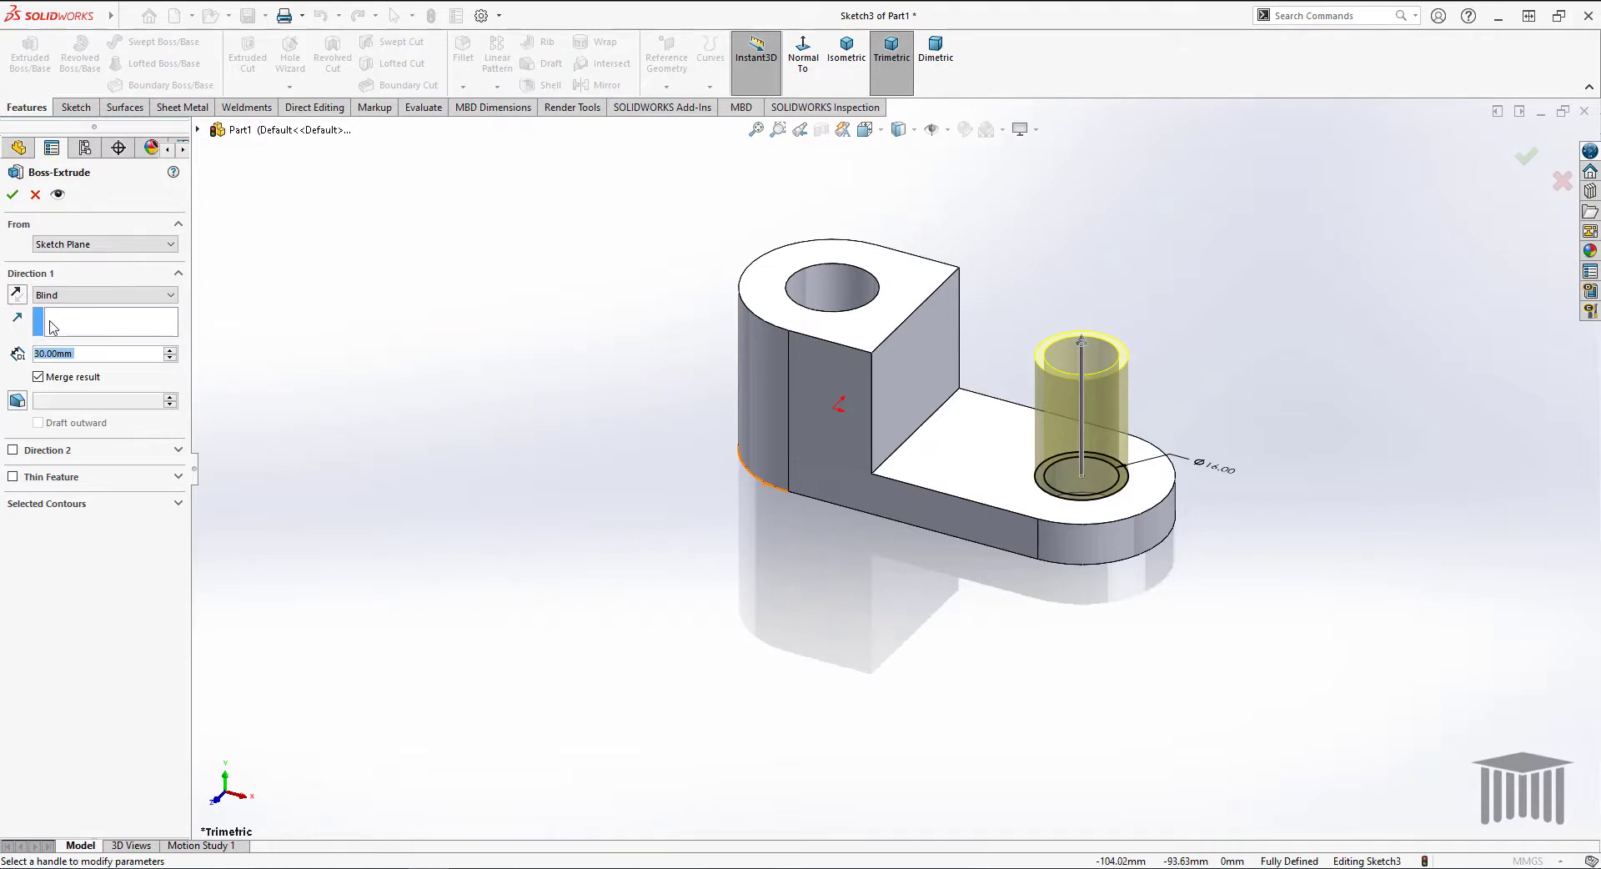
click(45, 354)
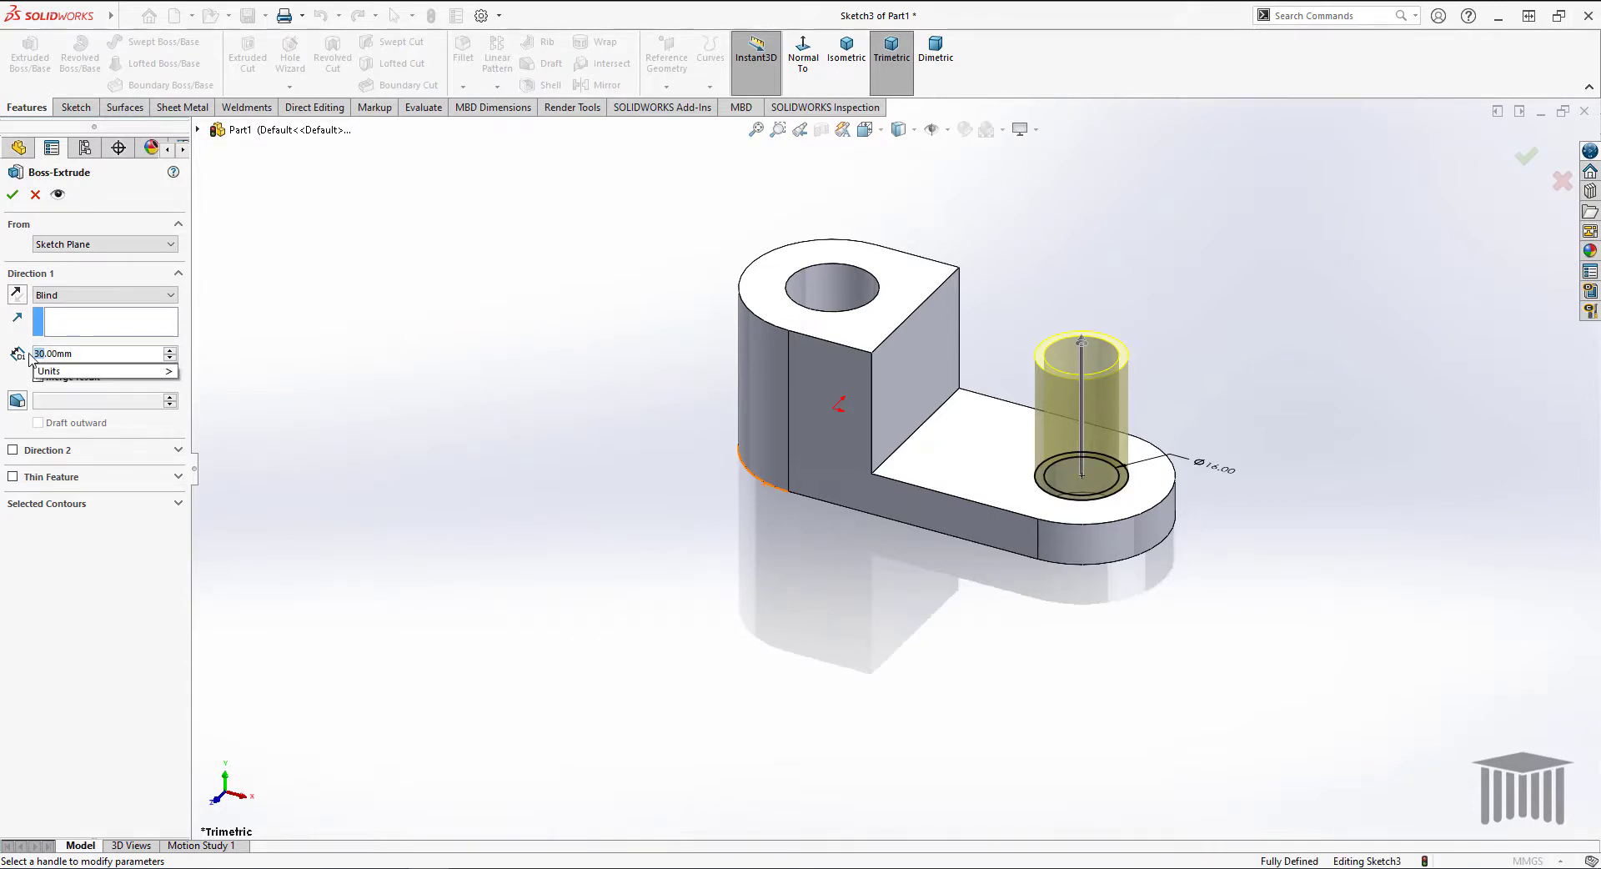
text(5)
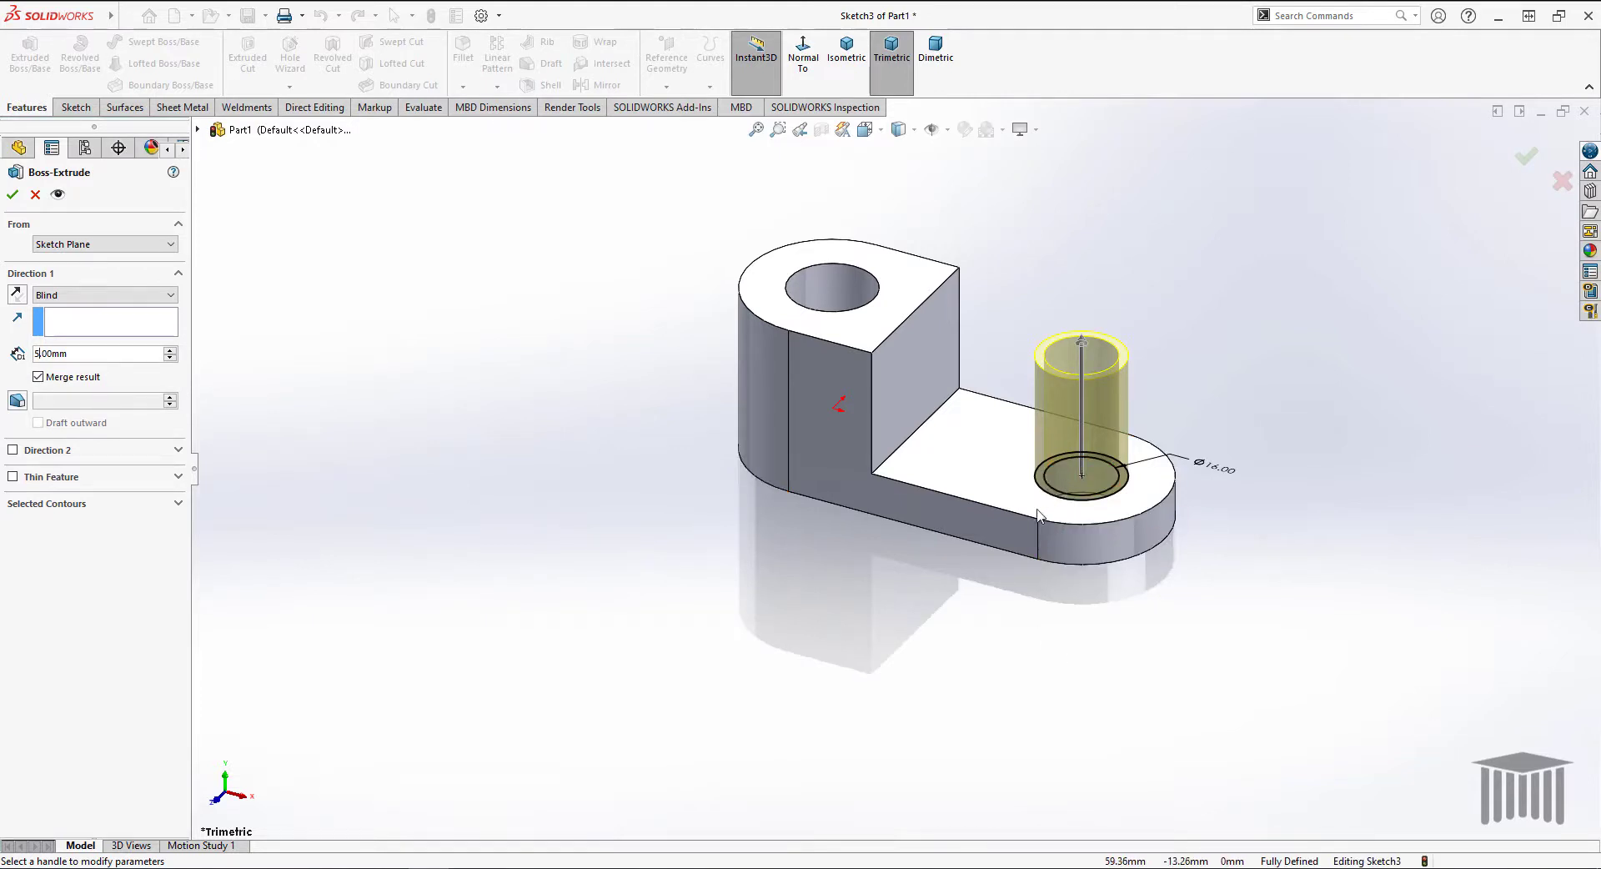
click(15, 196)
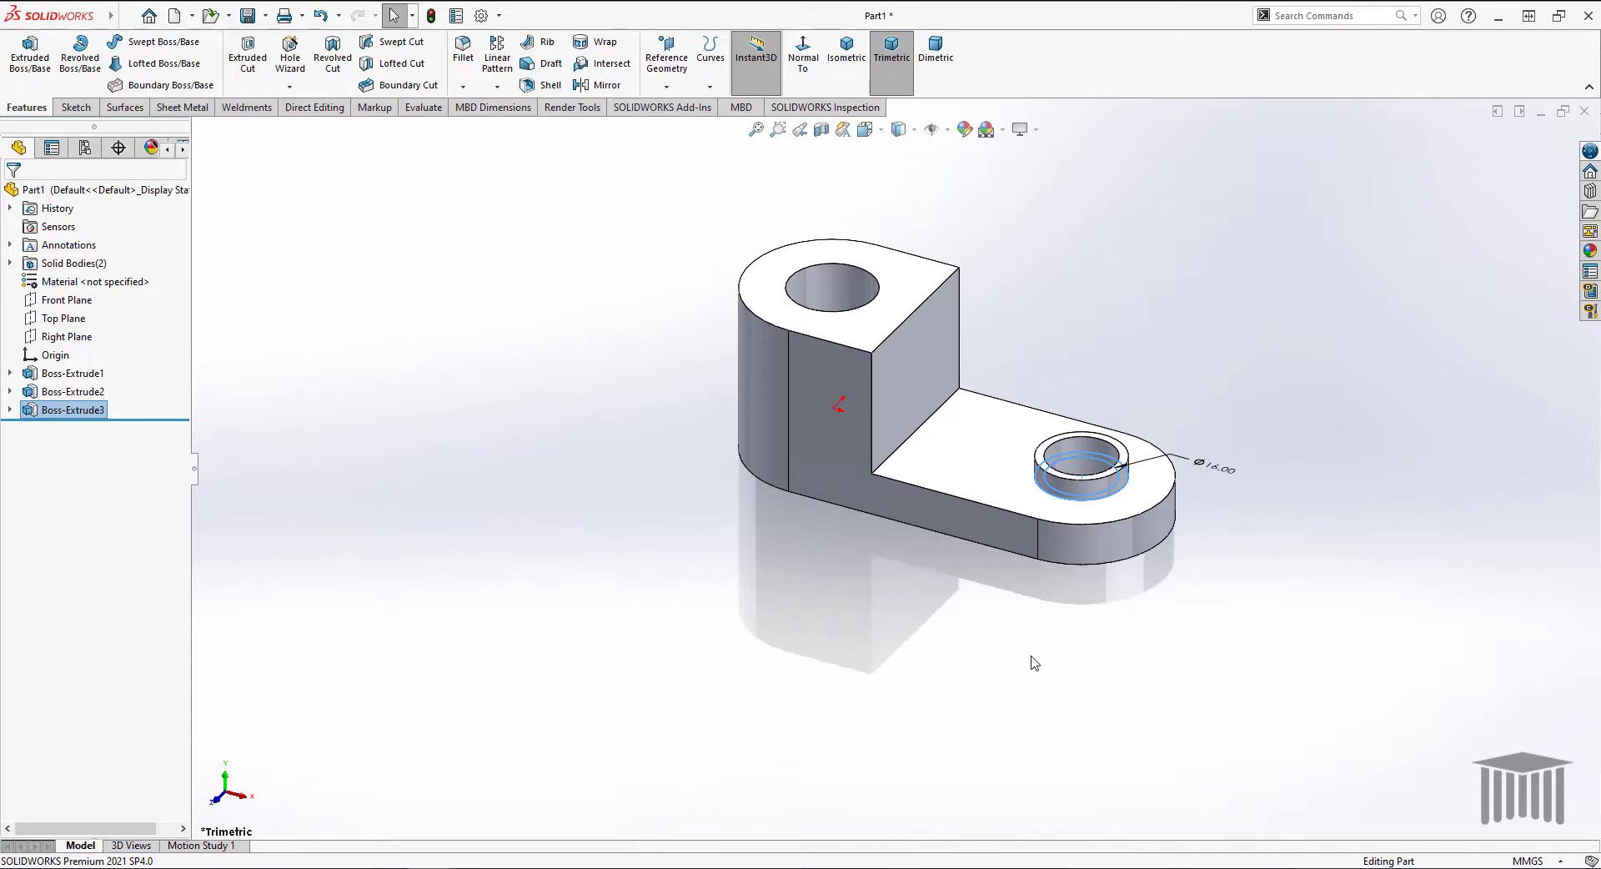
click(1191, 609)
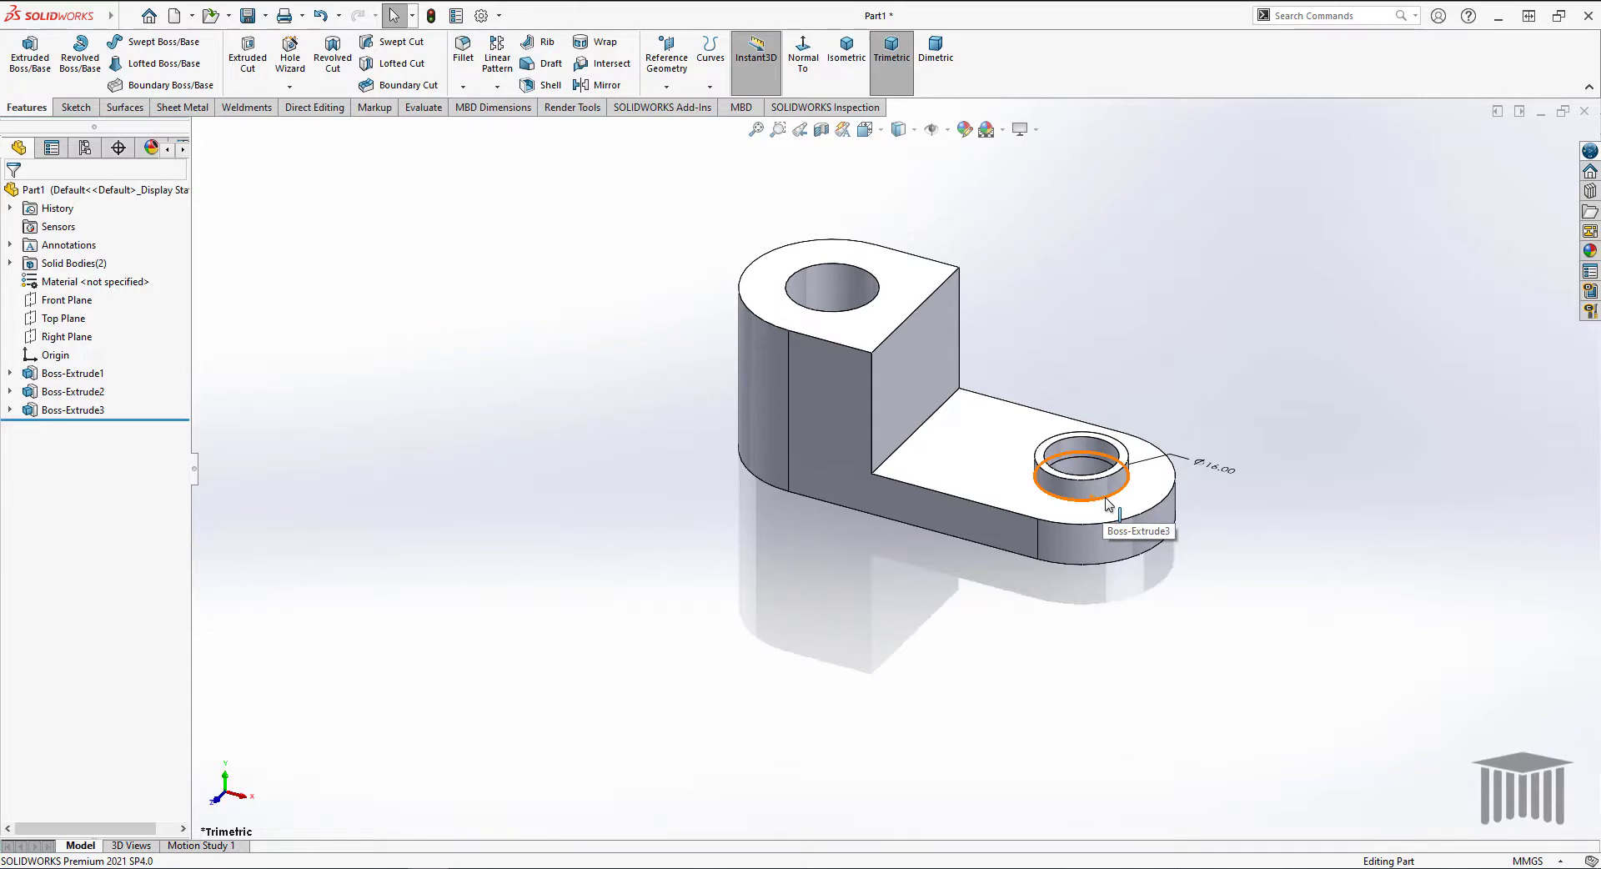
Fillet the ring's lower outer edge, where it meets the plate, with a 2 mm symmetric radius
click(126, 16)
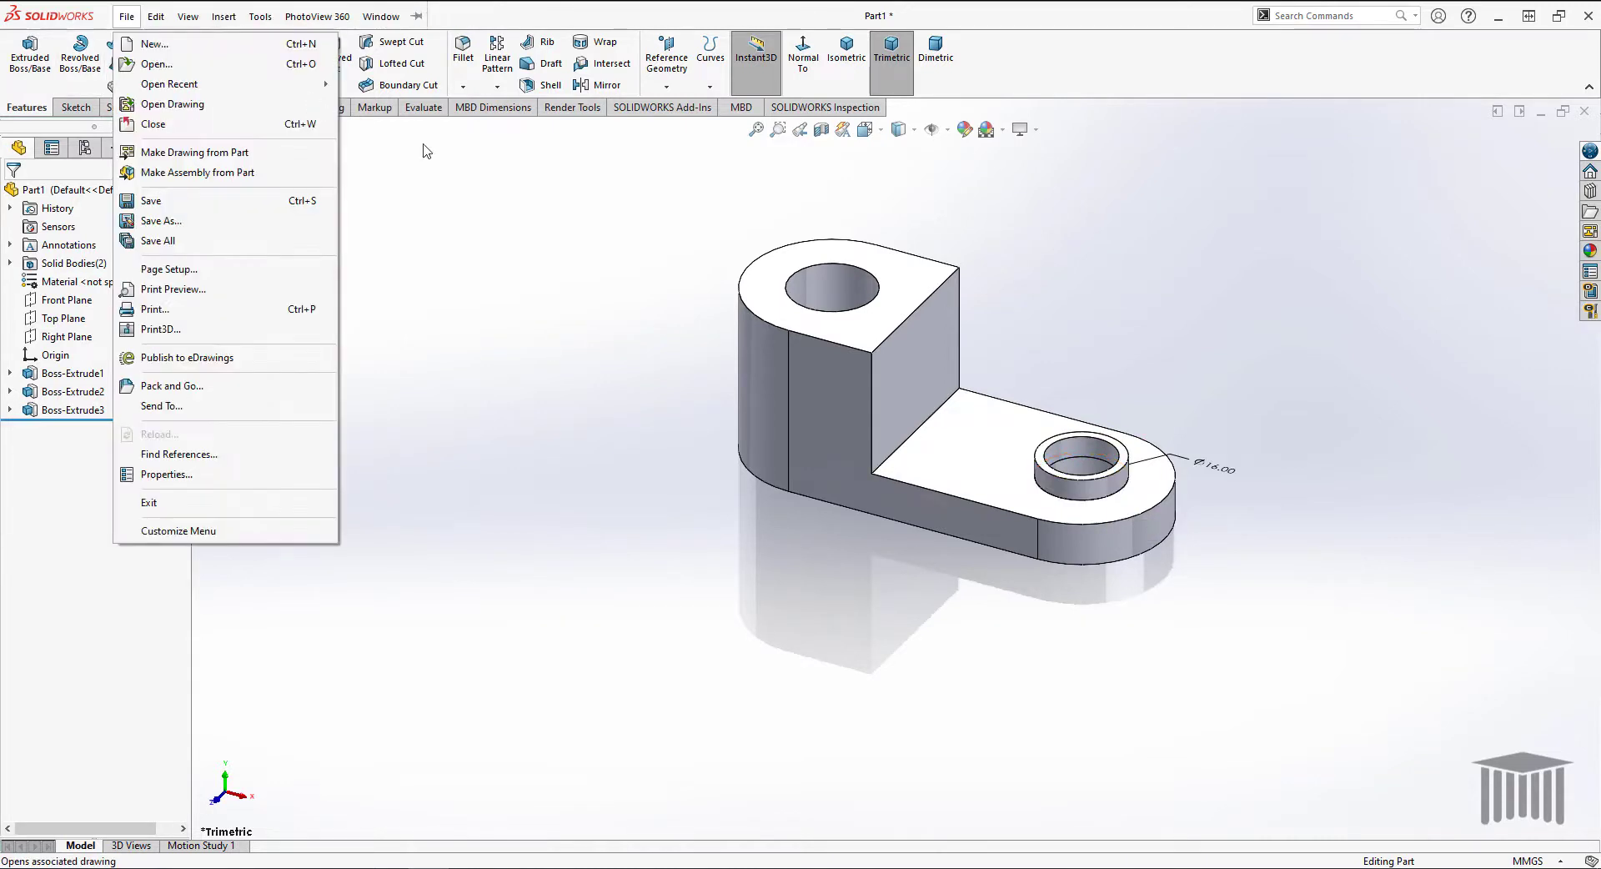
click(463, 45)
click(467, 65)
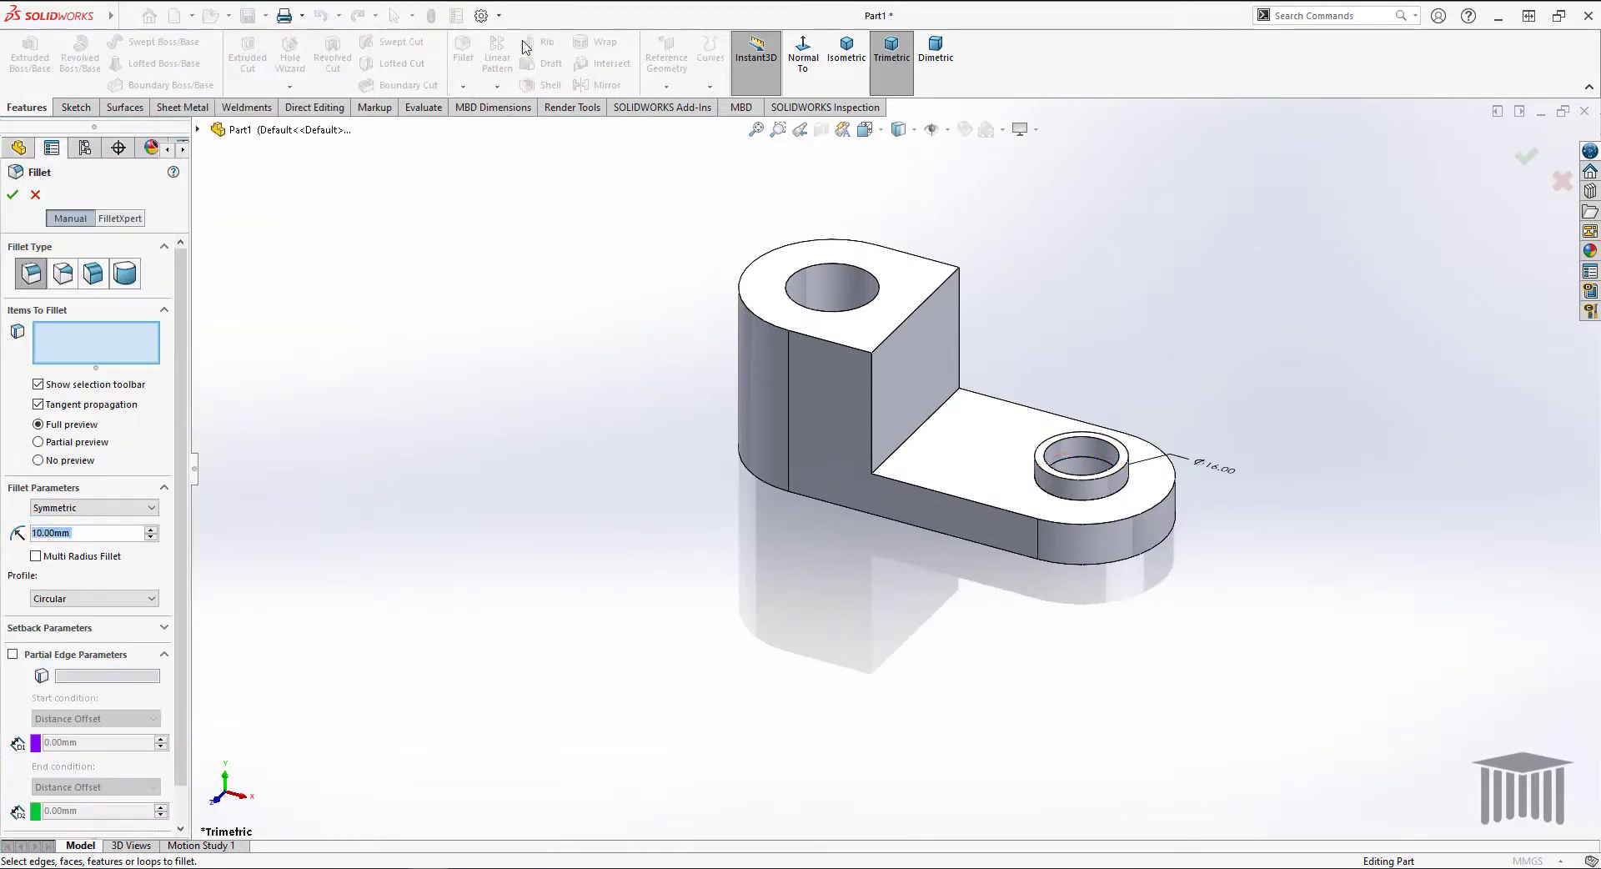
click(39, 536)
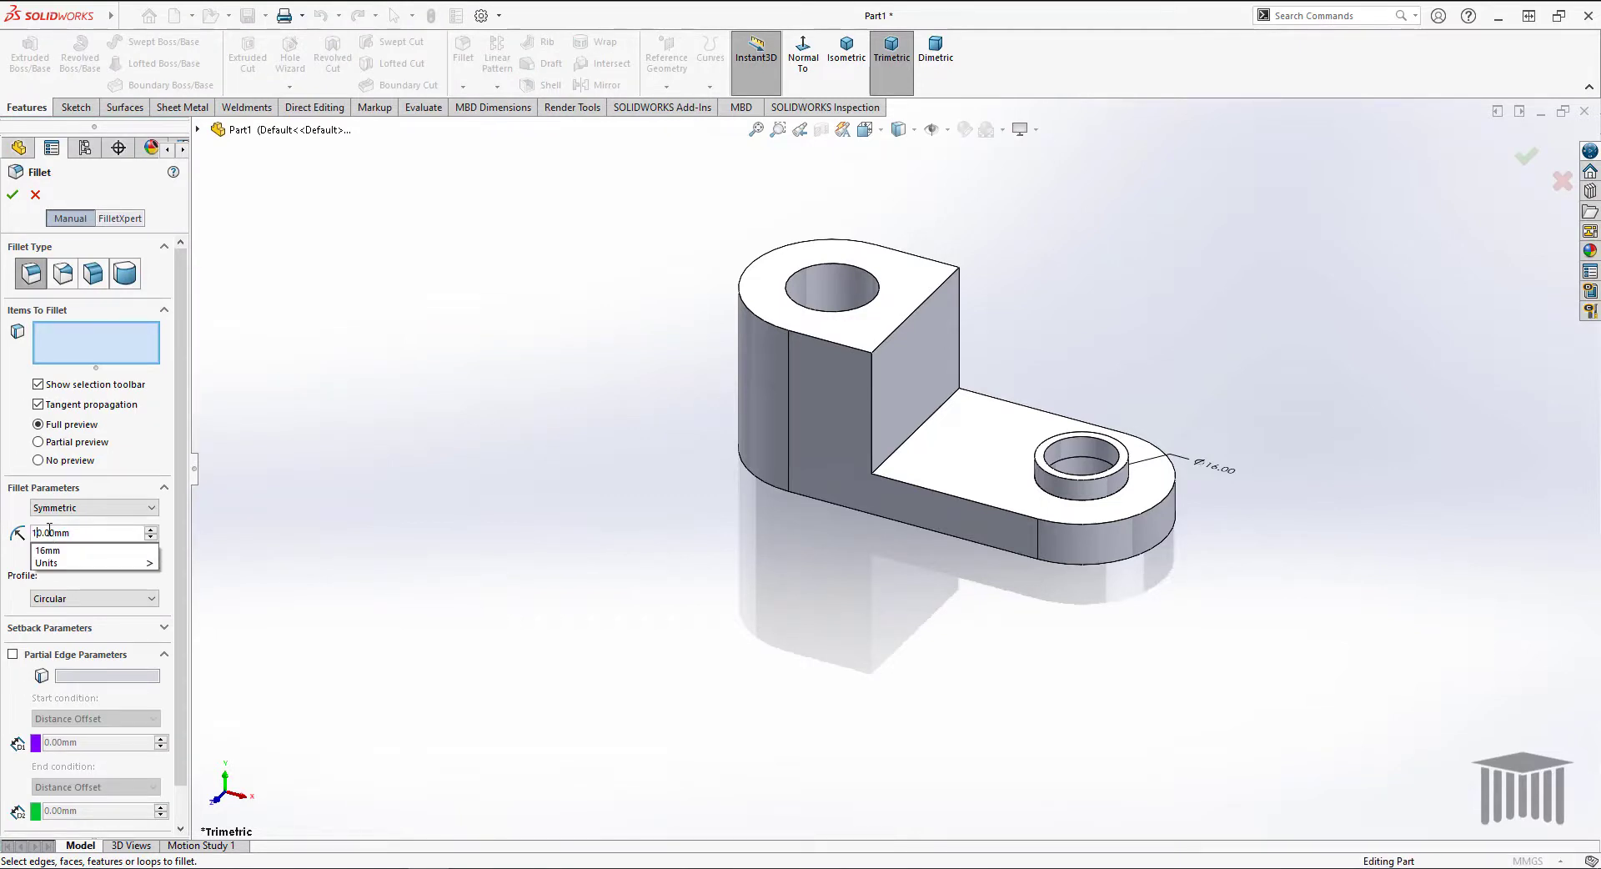
text(2)
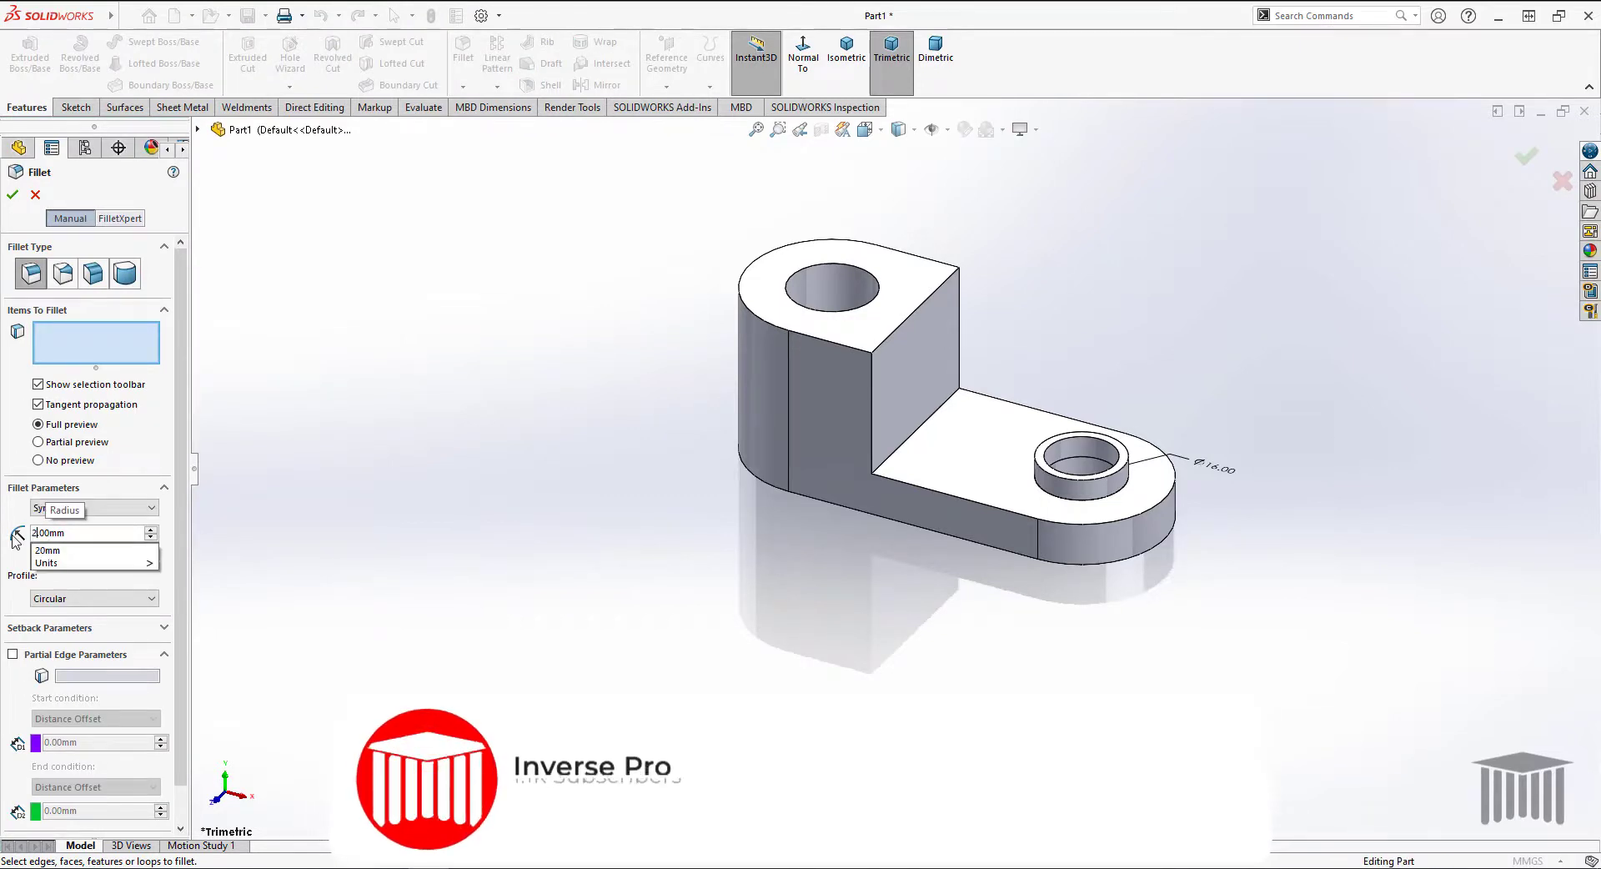
click(1095, 503)
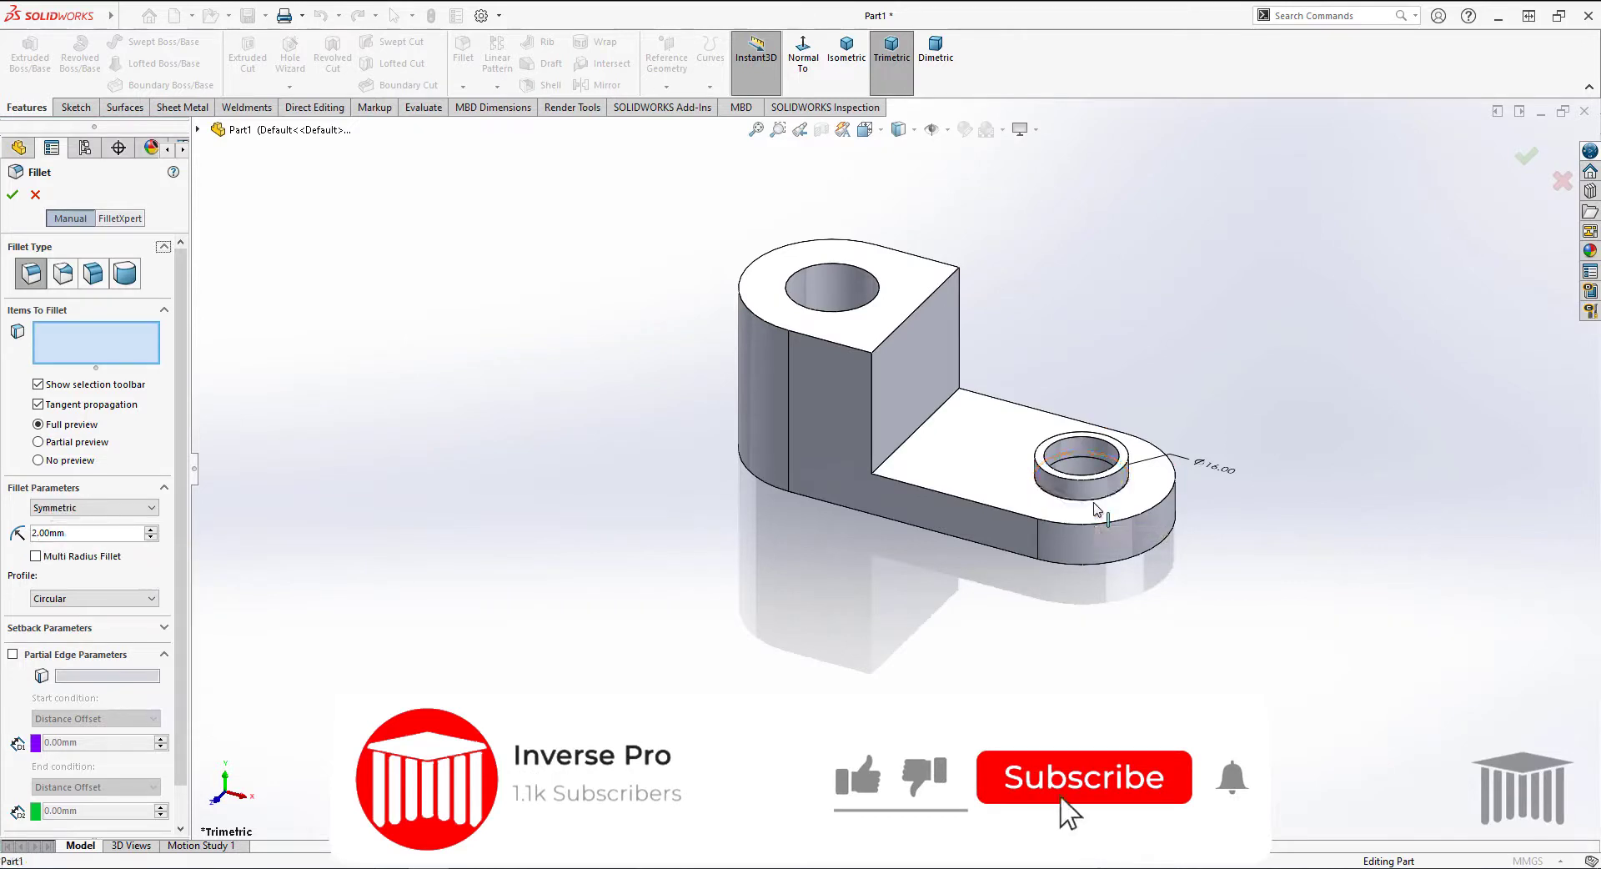
click(1094, 503)
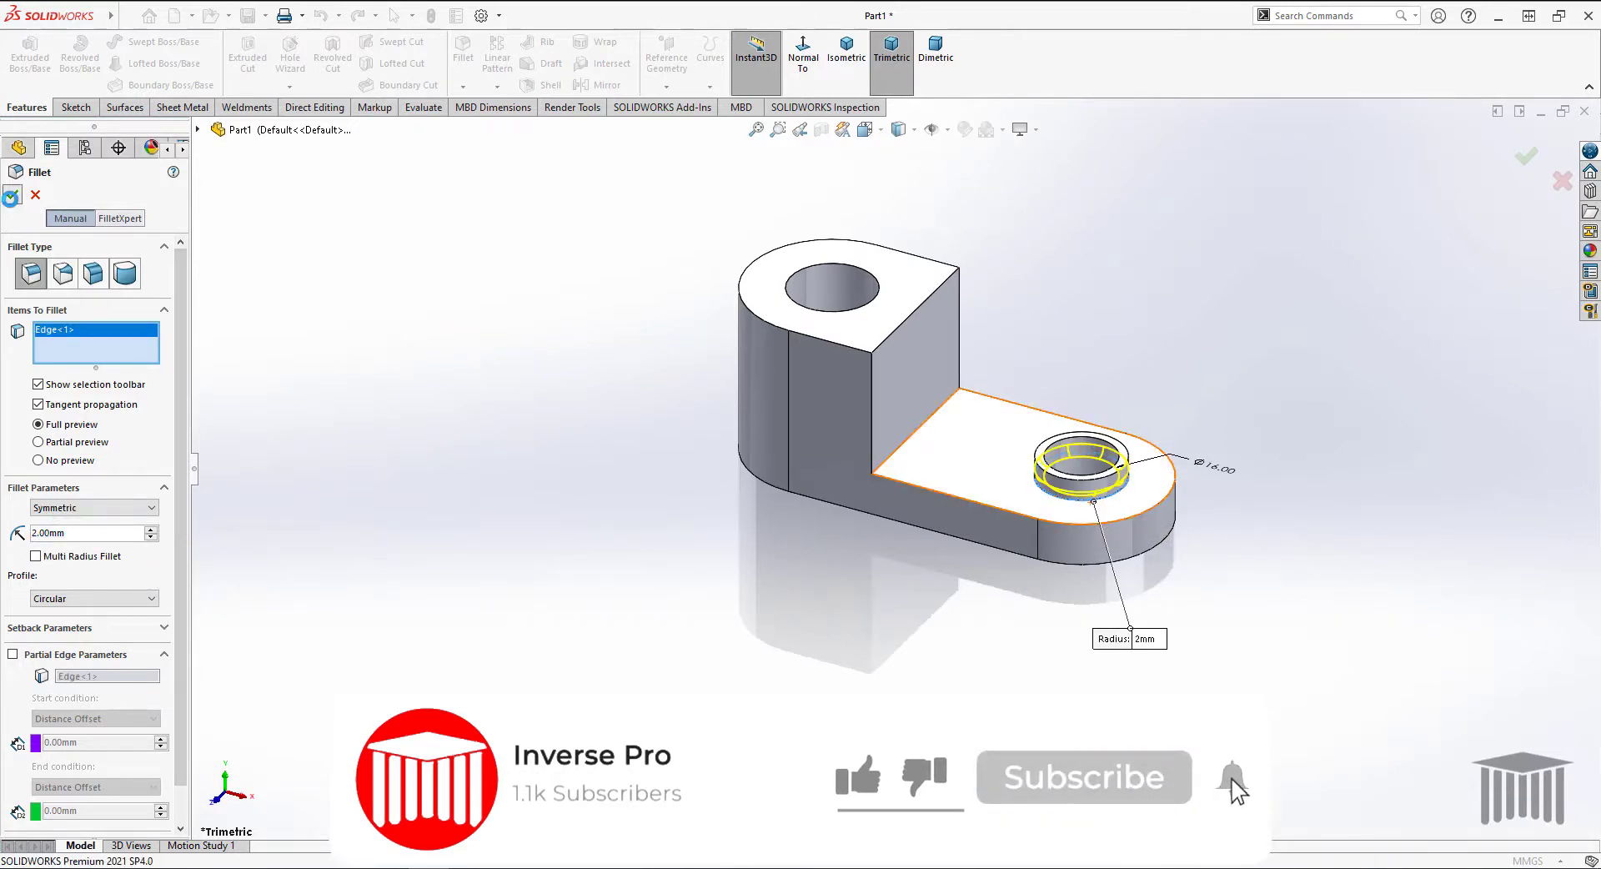
click(11, 194)
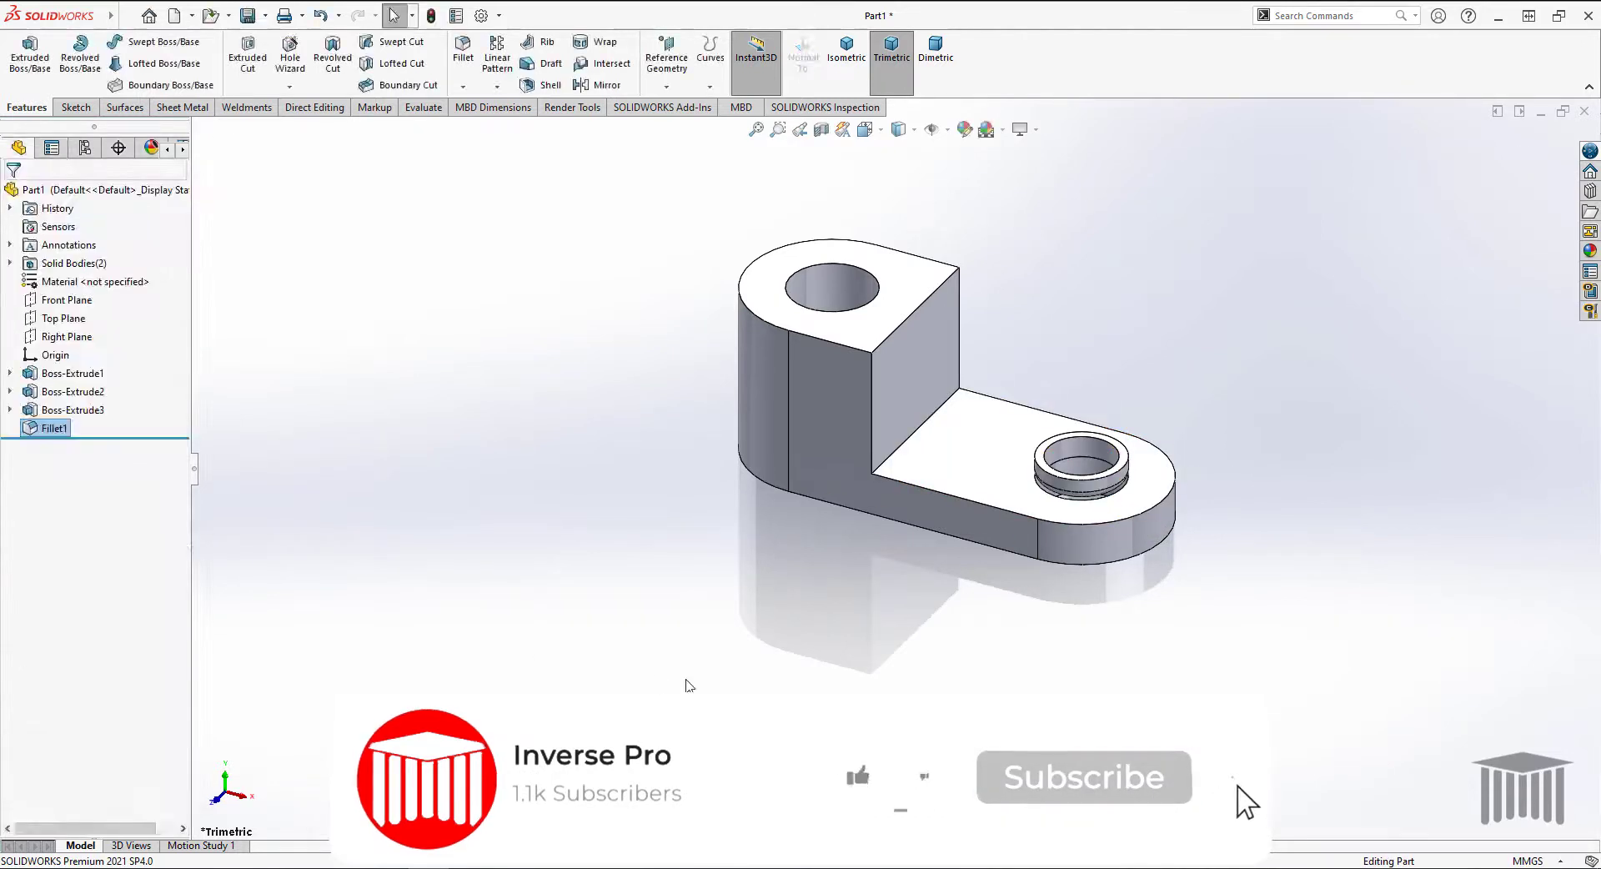
Fillet the inside edge between the tall boss's flat face and the plate with a 5 mm radius
click(919, 434)
click(464, 51)
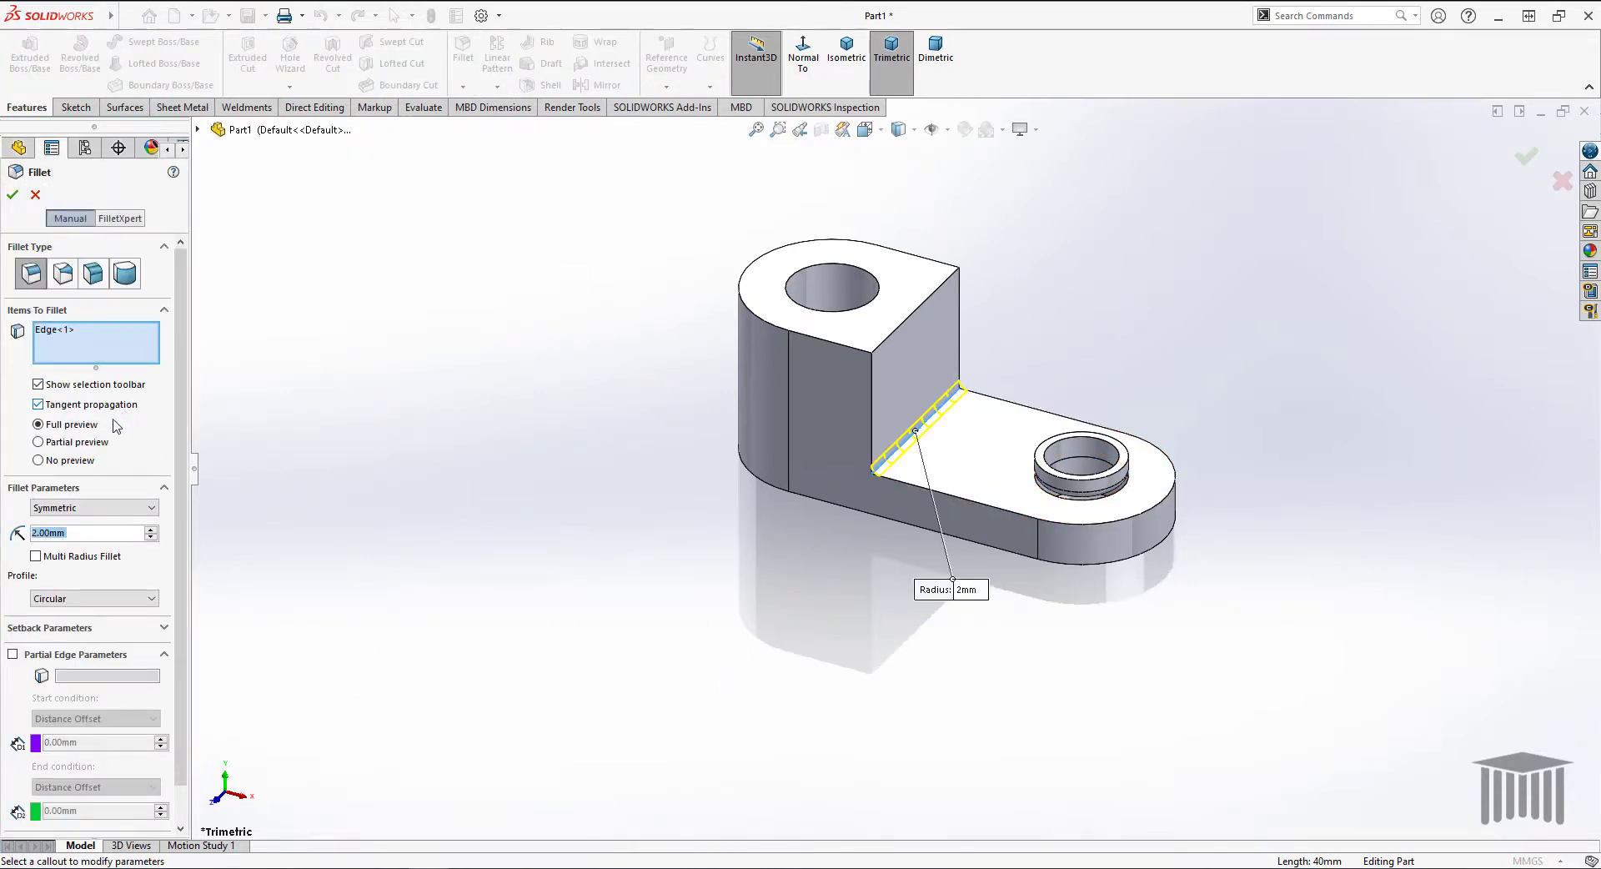
text(20)
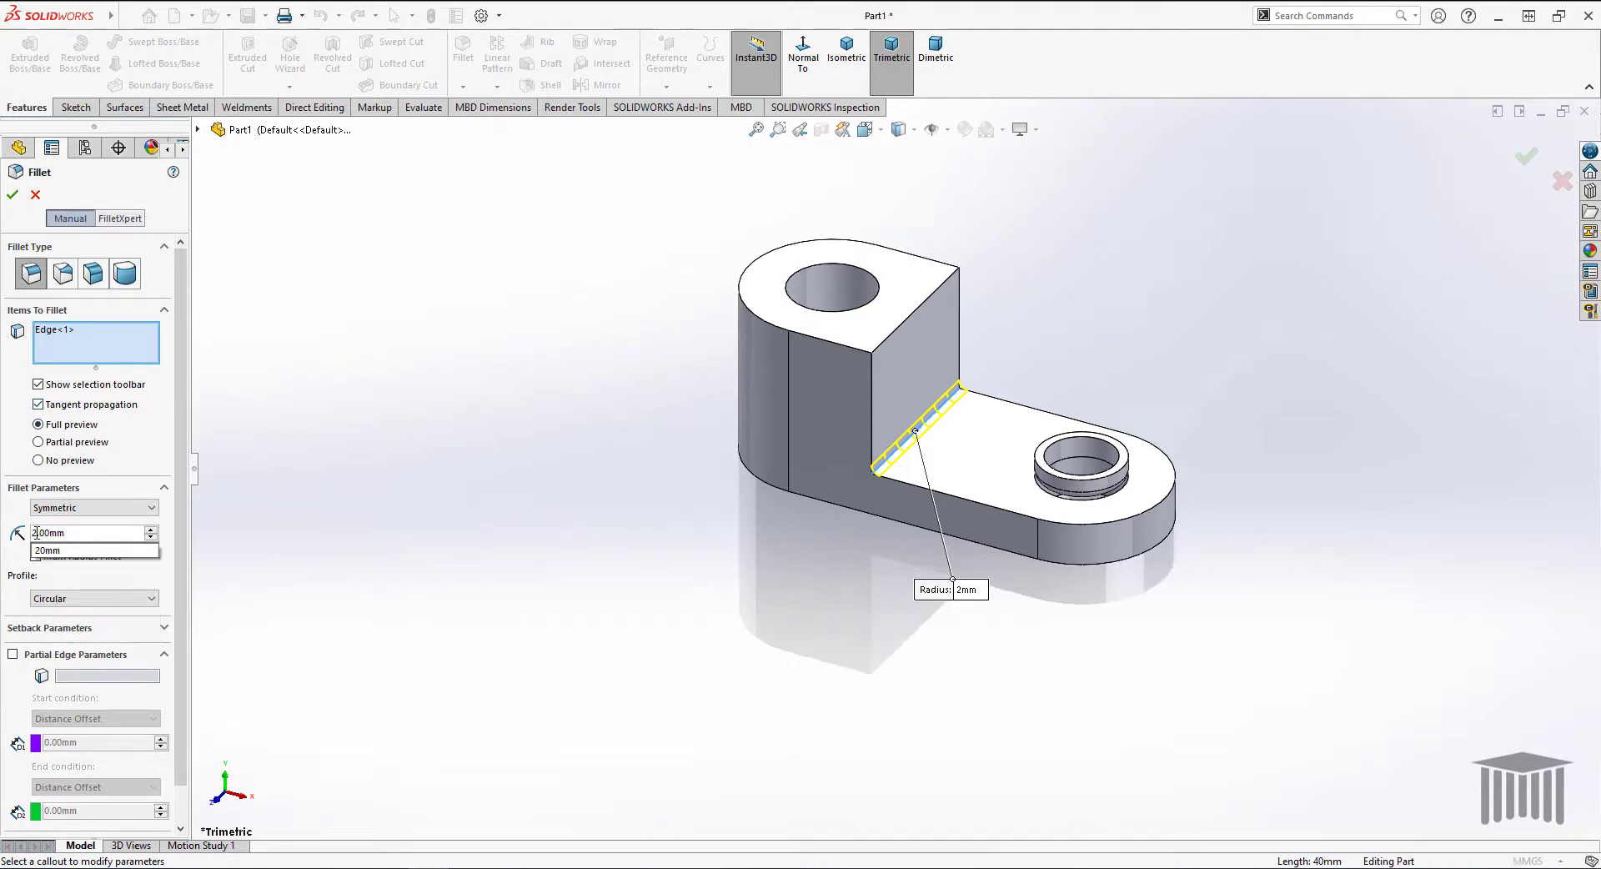
text(5)
key(Return)
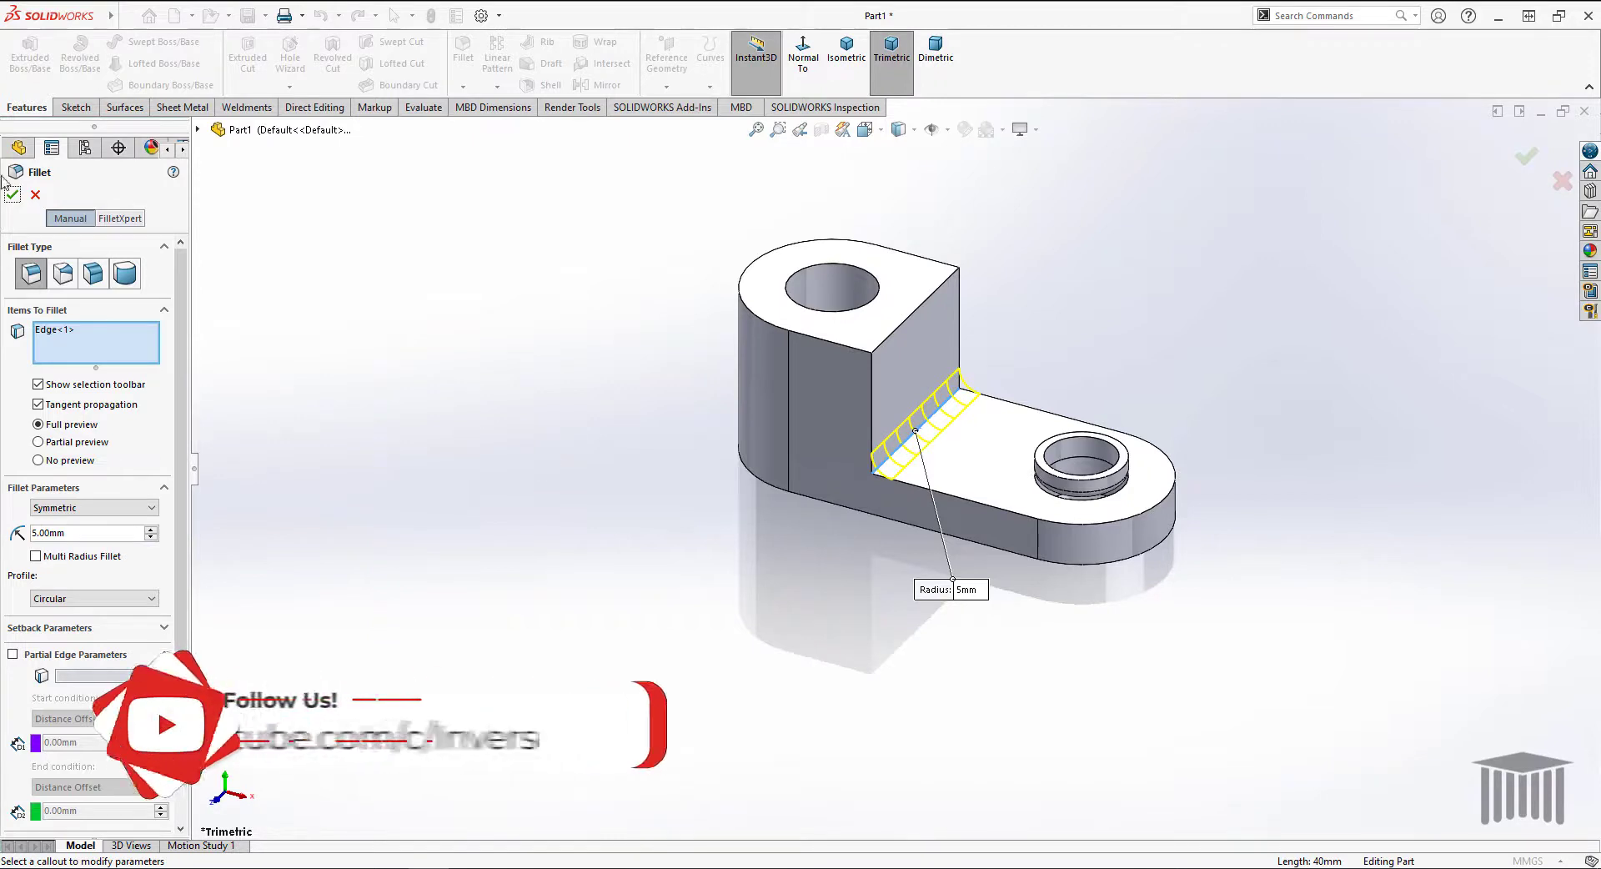
click(11, 195)
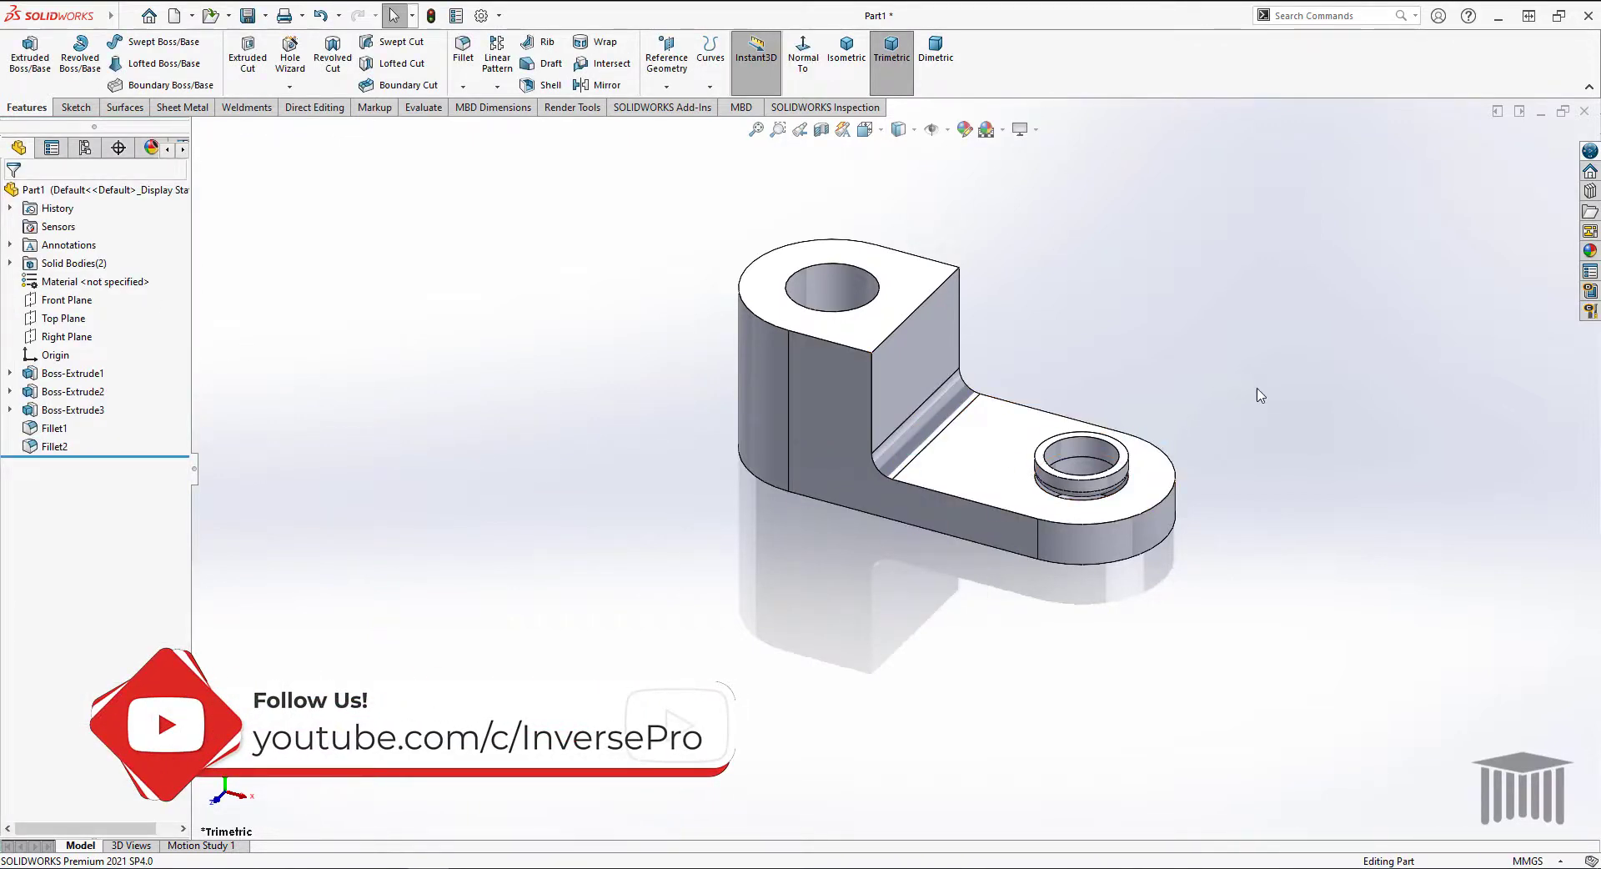
middle_drag(1335, 517, 1278, 650)
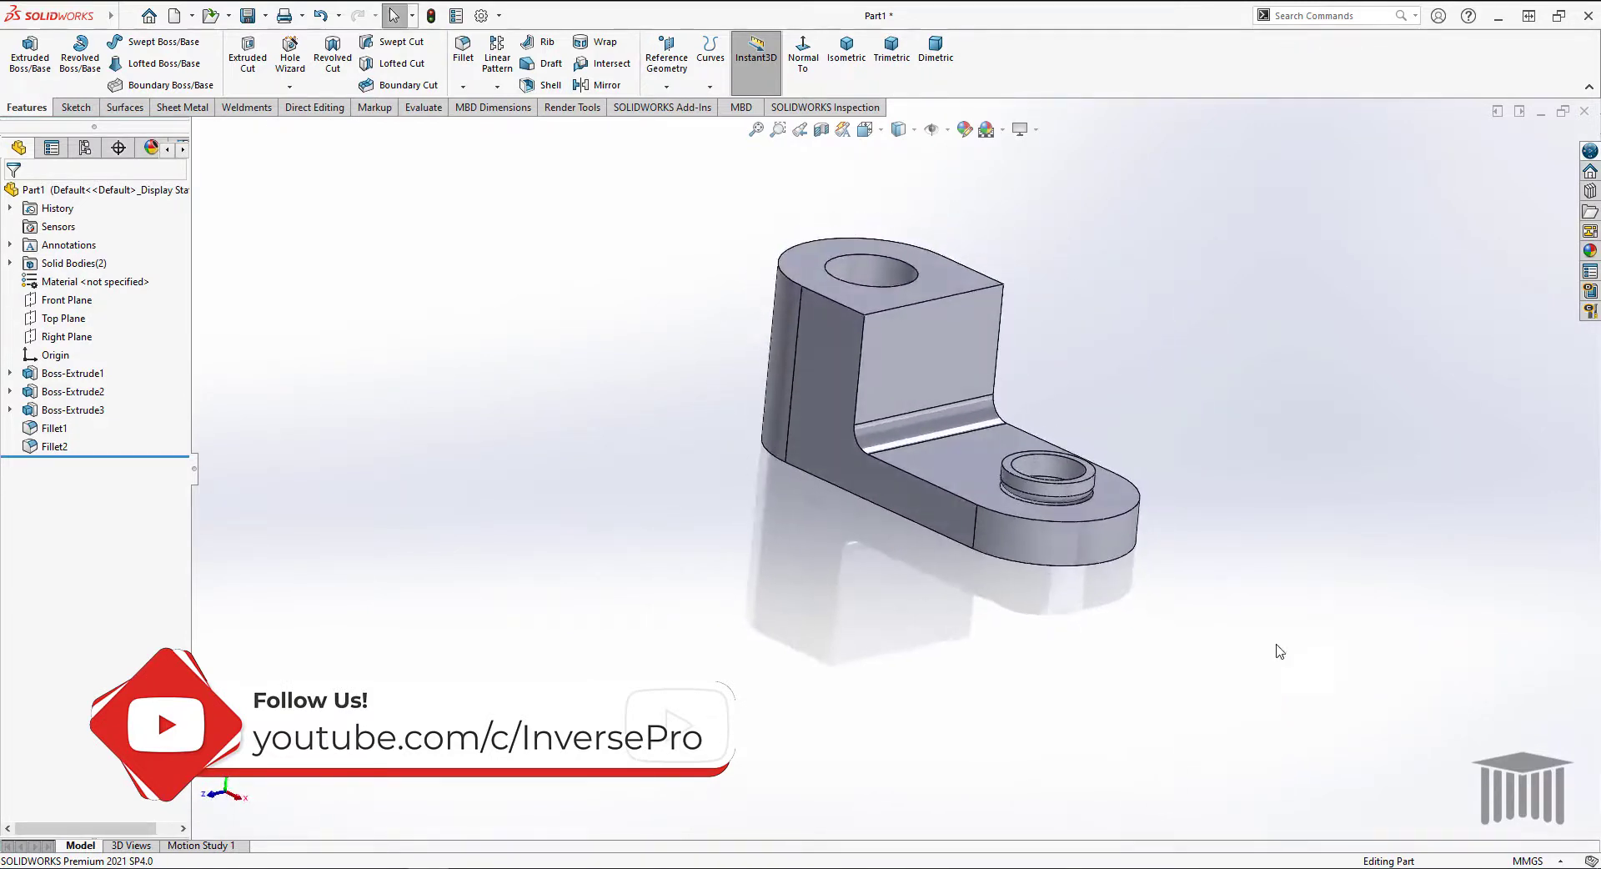
click(846, 50)
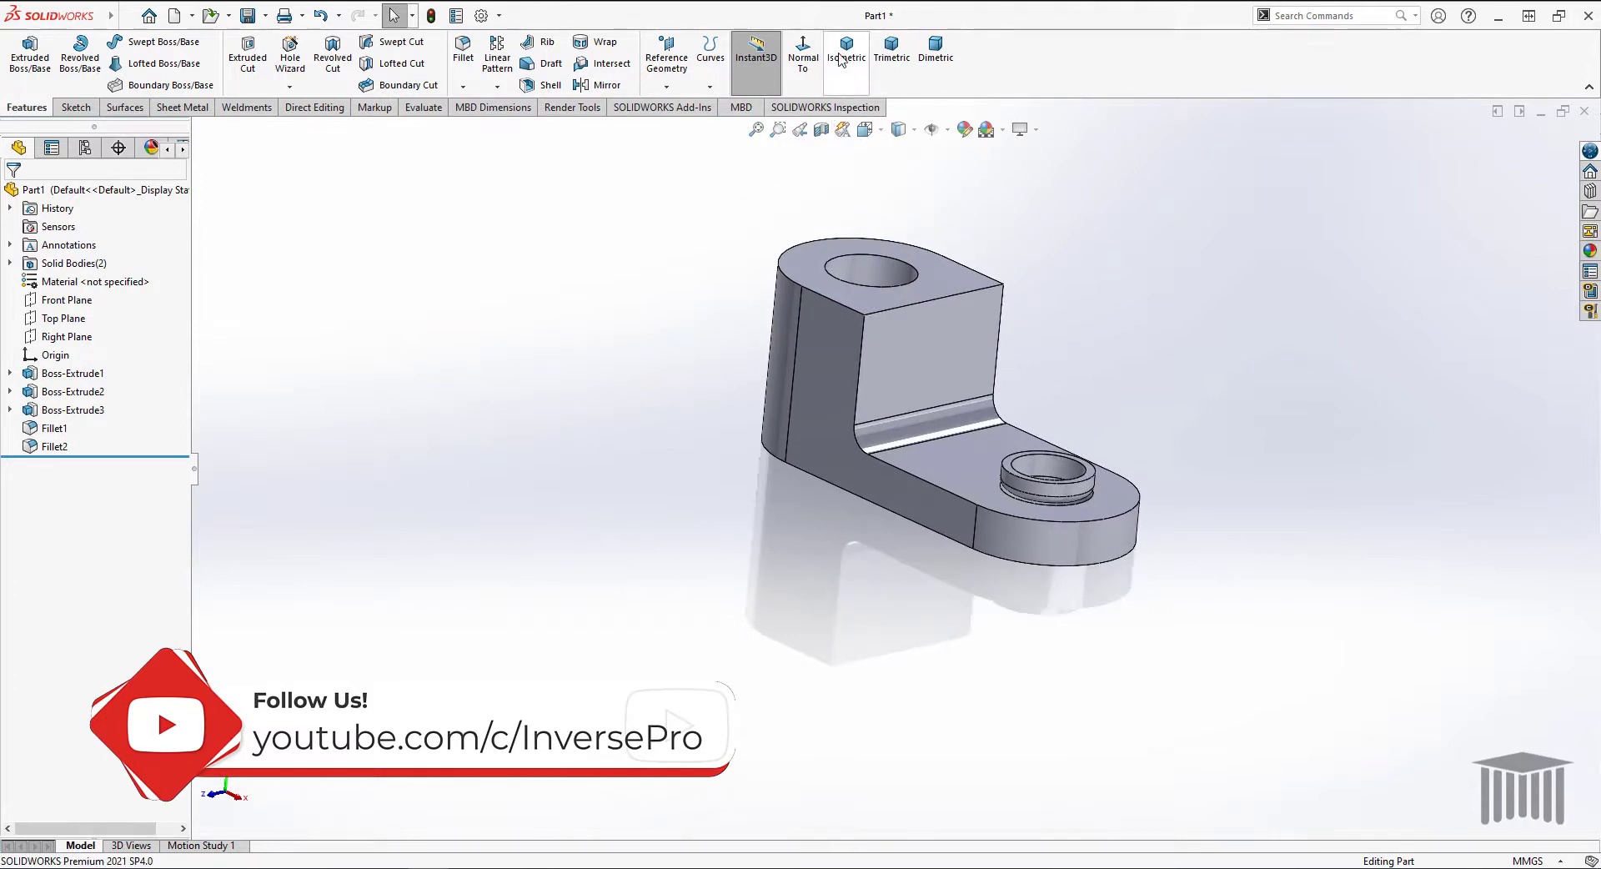